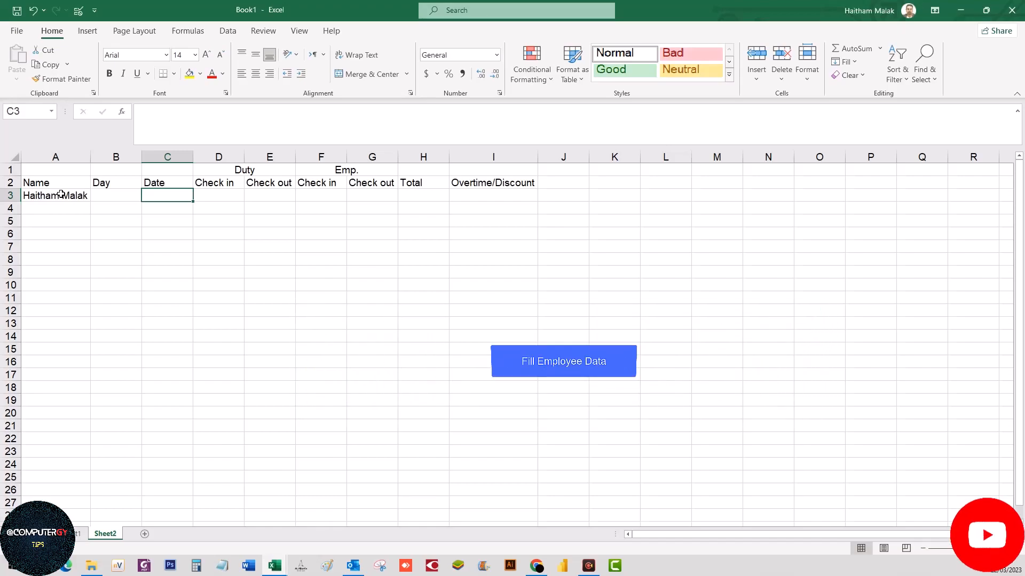
- Enter the date 01/02/2023 in C3 and fill the Date column down to 28/02/2023 in C30
type("-2-2023")
key("Return")
left_click(61, 195)
left_click(169, 197)
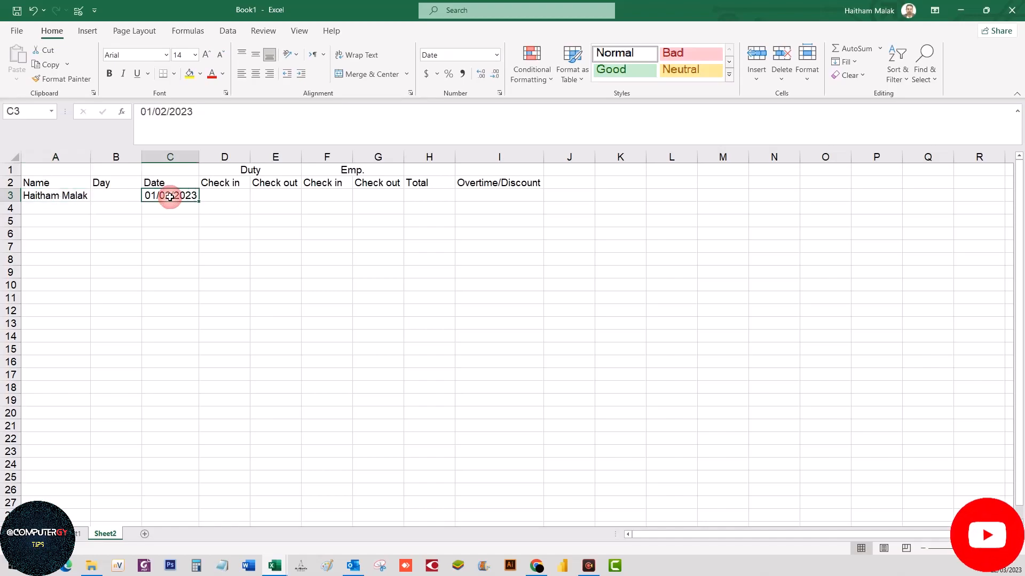
left_click_drag(200, 203, 200, 486)
scroll(231, 464, "up", 2)
left_click(171, 196)
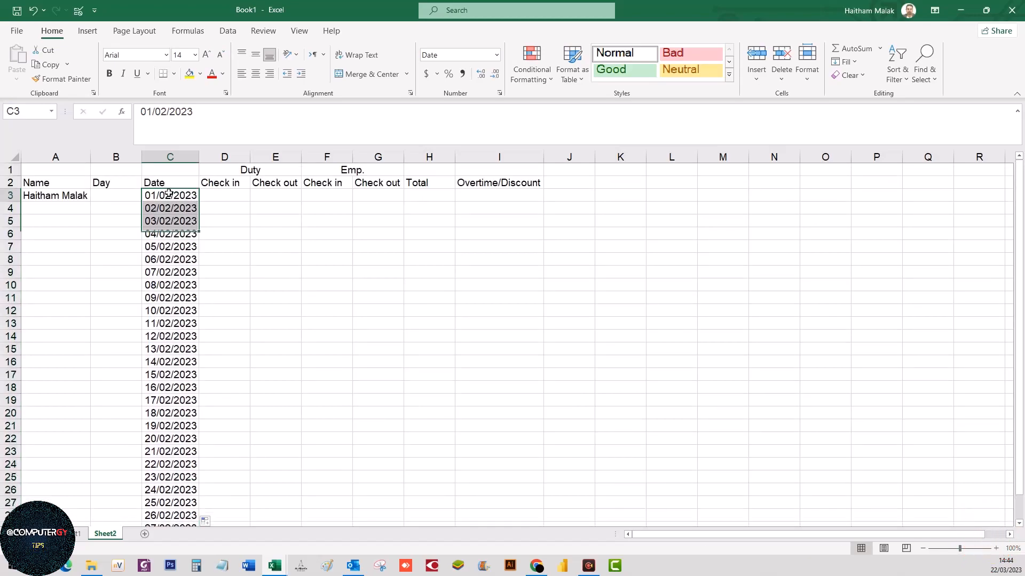
- Freeze the panes at cell D3 so the two header rows and columns A to C stay fixed
left_click(99, 195)
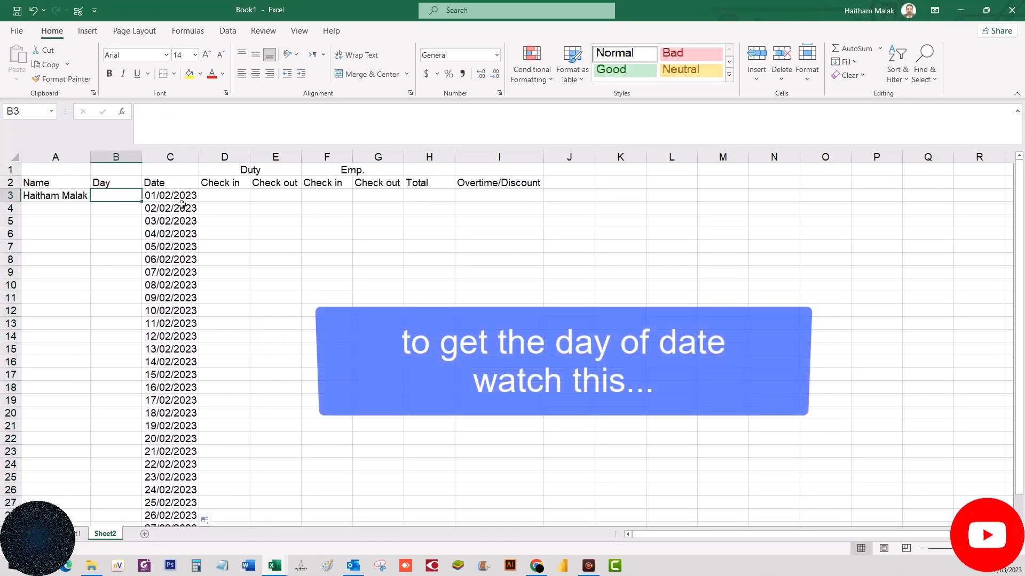
left_click(224, 195)
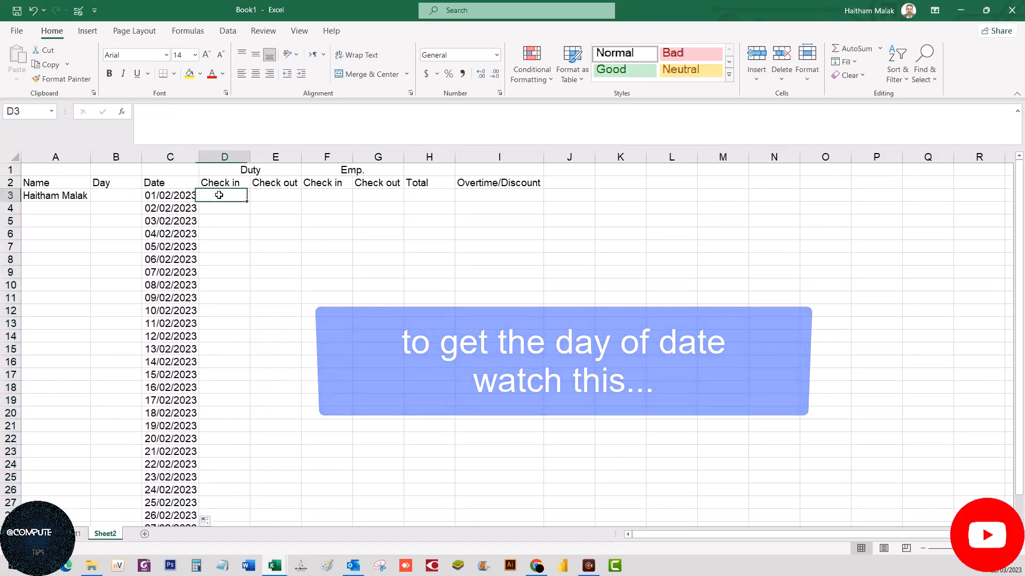
left_click(263, 30)
left_click(299, 31)
left_click(404, 79)
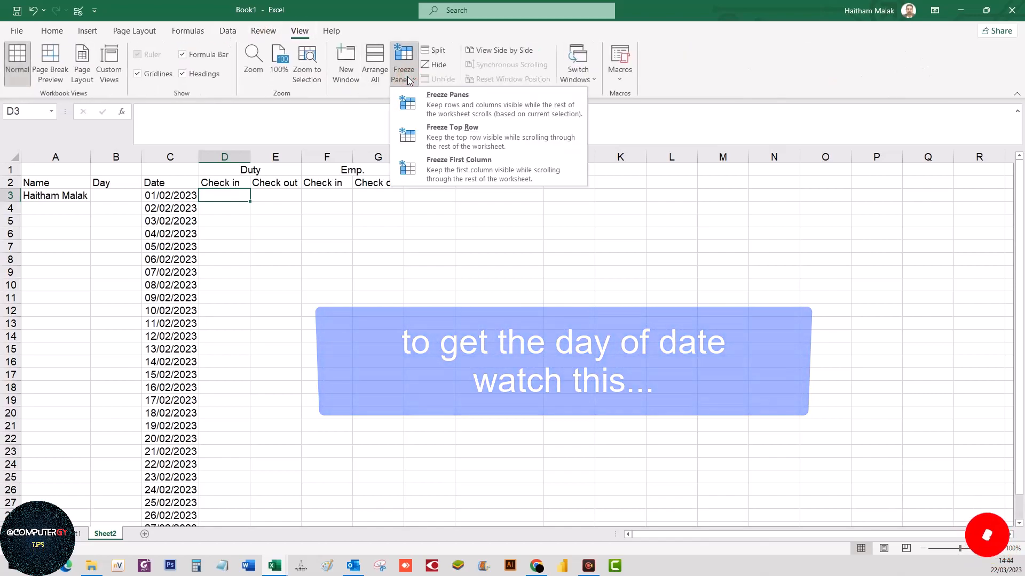
left_click(414, 104)
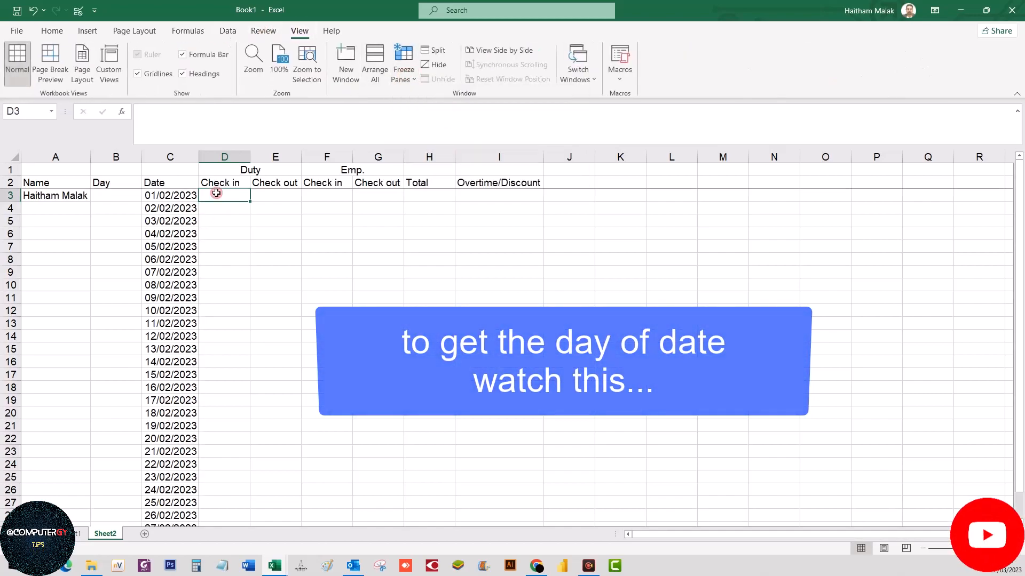
- Enter the formula =C3 in the first Day cell, B3
left_click(111, 197)
type("=C3")
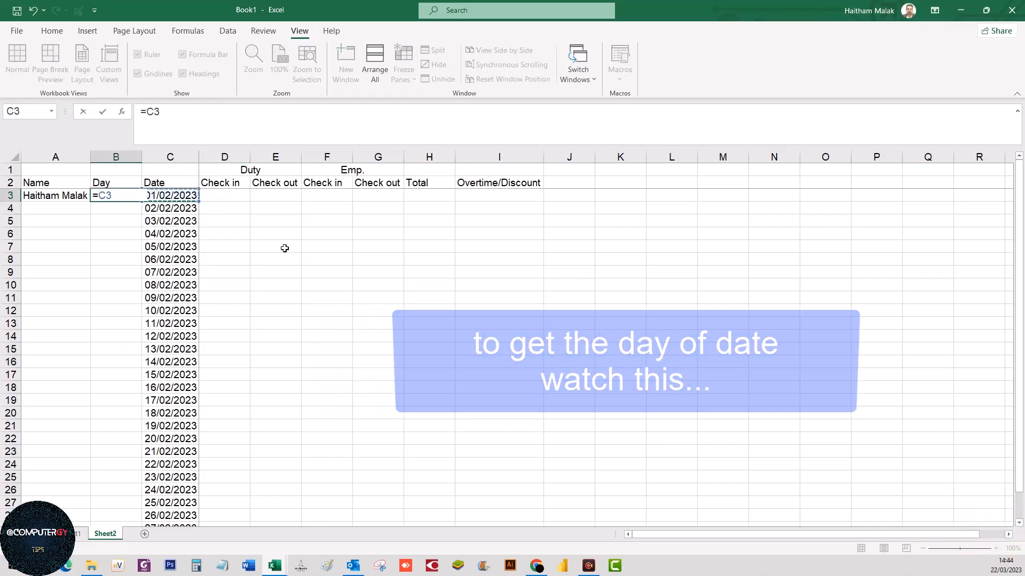
key("Return")
key("Up")
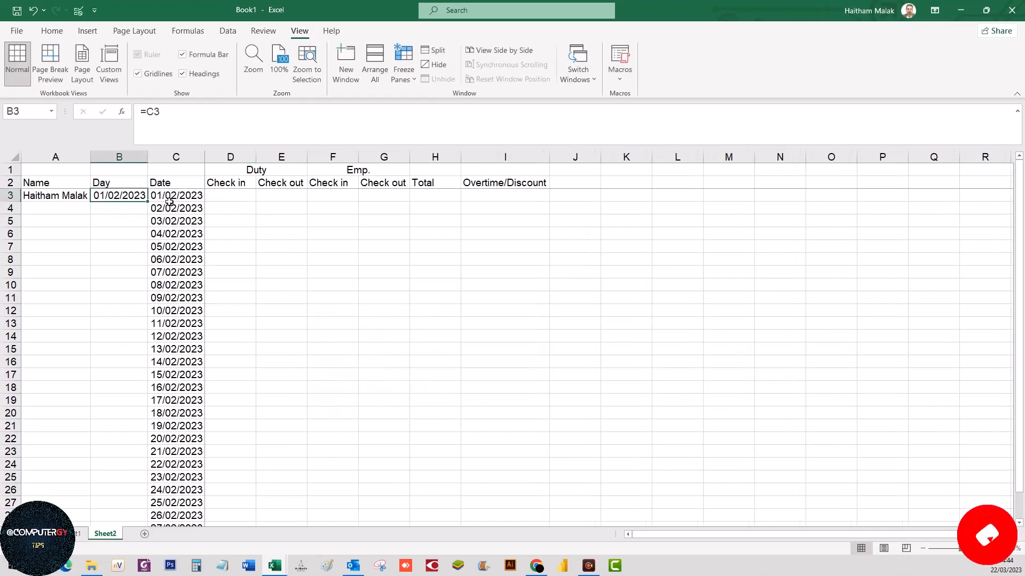
- Apply the custom number format dddd to B3:B30 and fill the Day formula down that range
left_click_drag(148, 201, 116, 487)
scroll(154, 315, "up", 2)
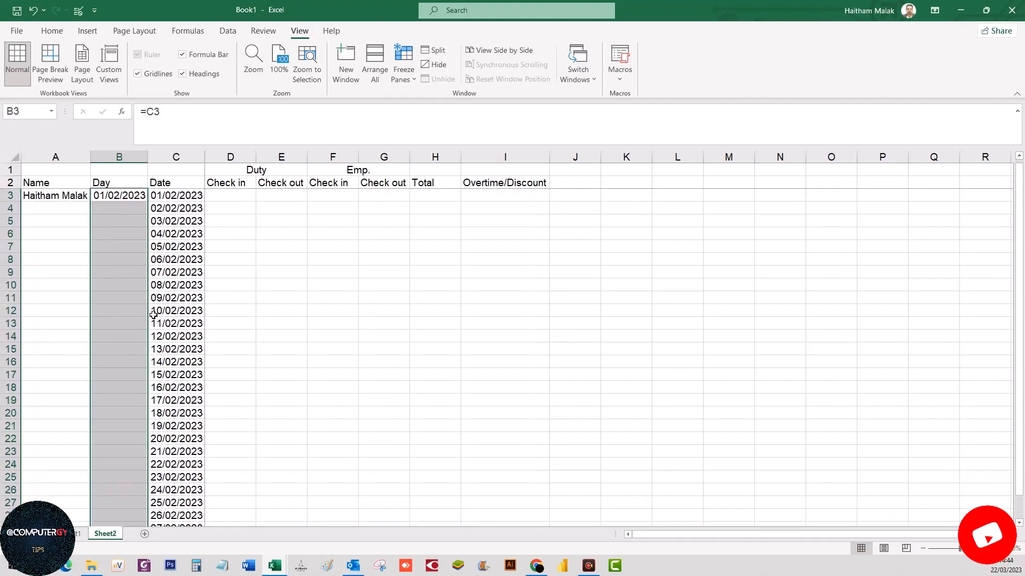
right_click(117, 216)
left_click(159, 449)
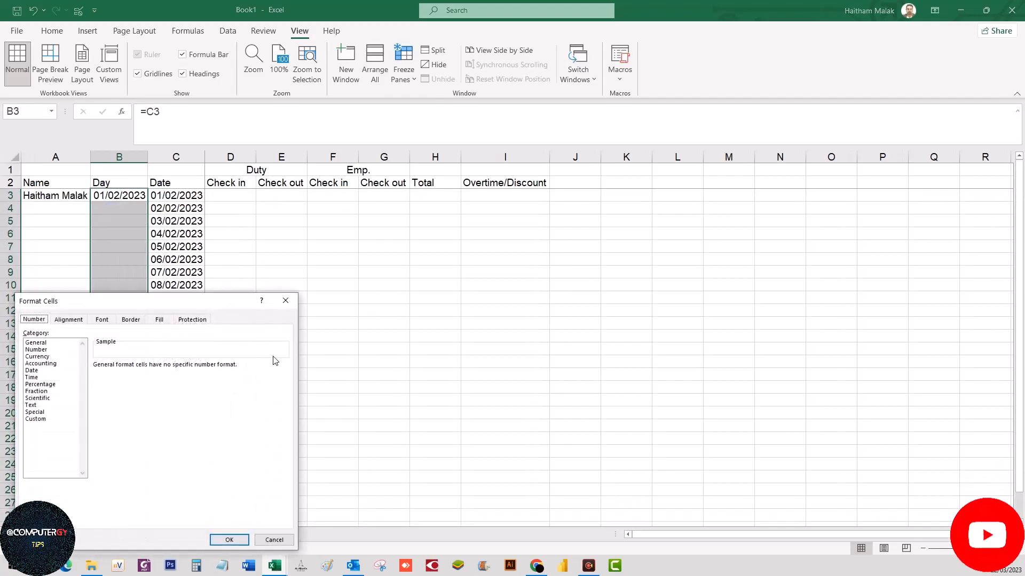
left_click_drag(73, 310, 195, 267)
left_click(157, 376)
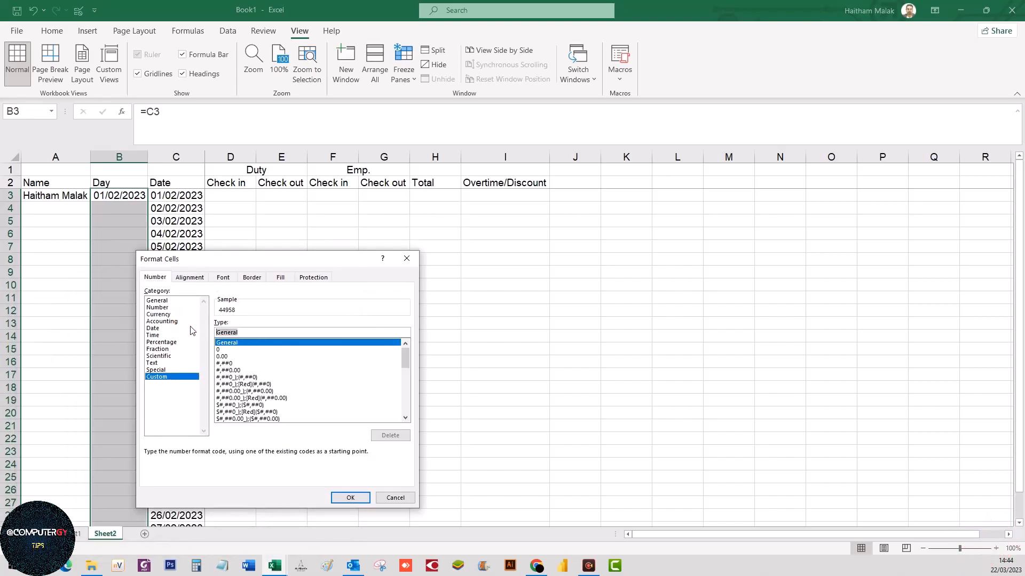
type("dddd")
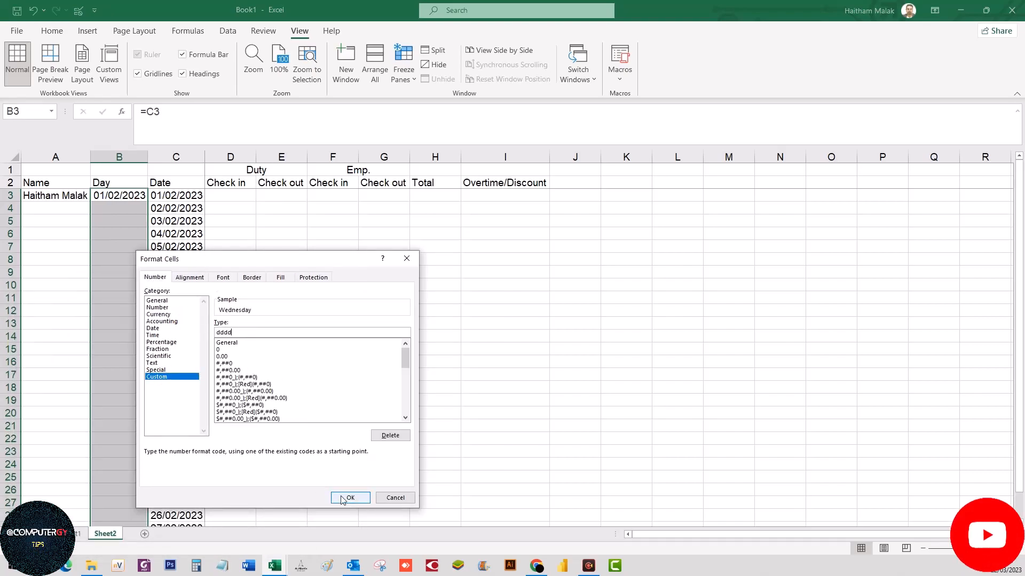
left_click(344, 498)
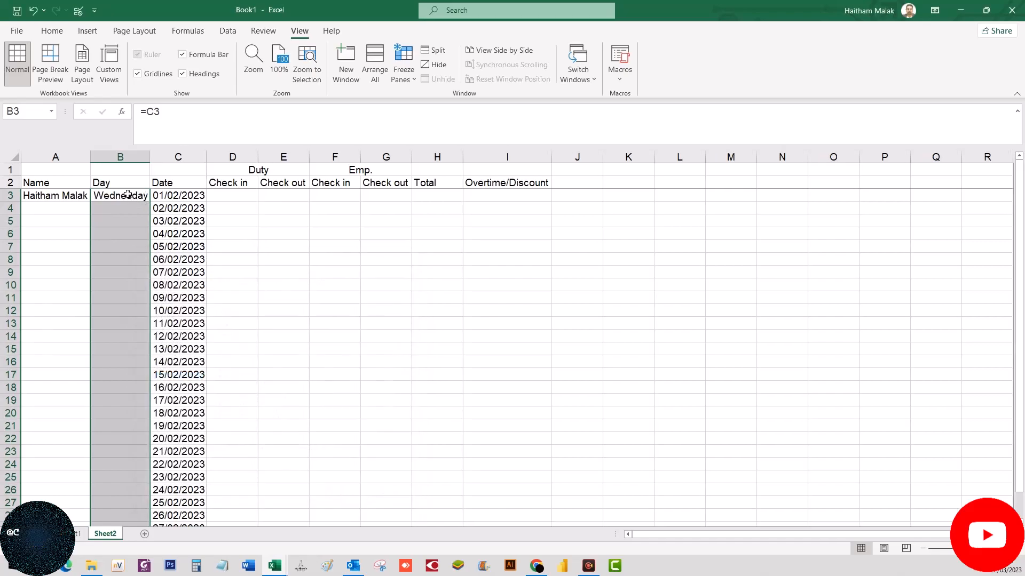
key("ctrl+d")
- Enter the duty times for the first date: check in 8:00 in D3 and check out 16:00 in E3
left_click(238, 195)
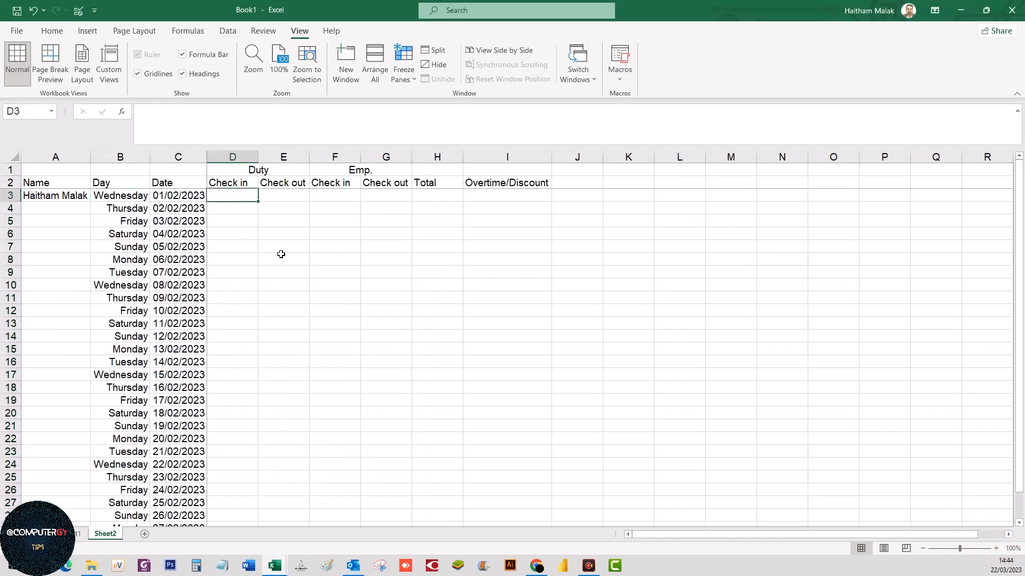
type("8:00")
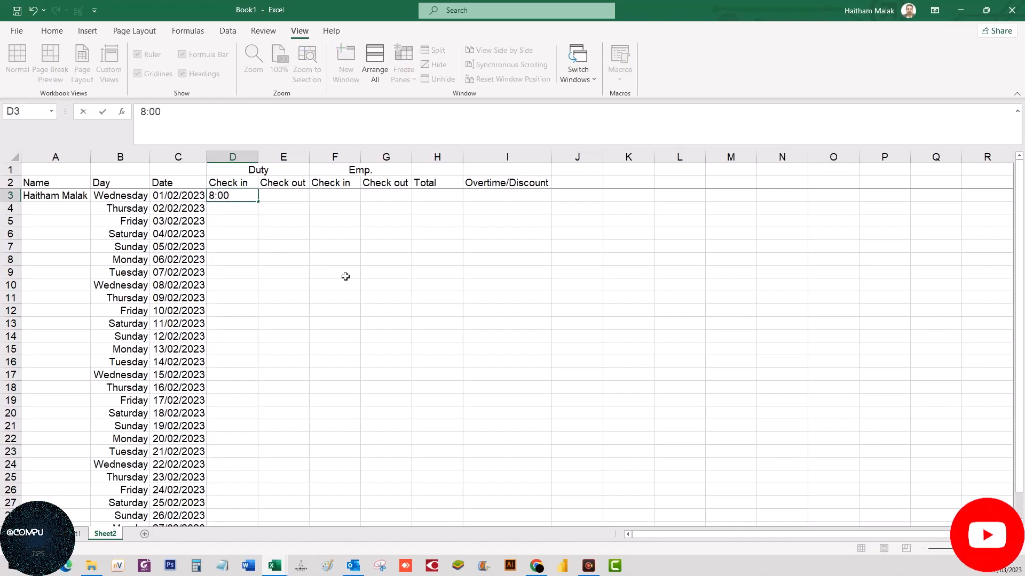
key("Tab")
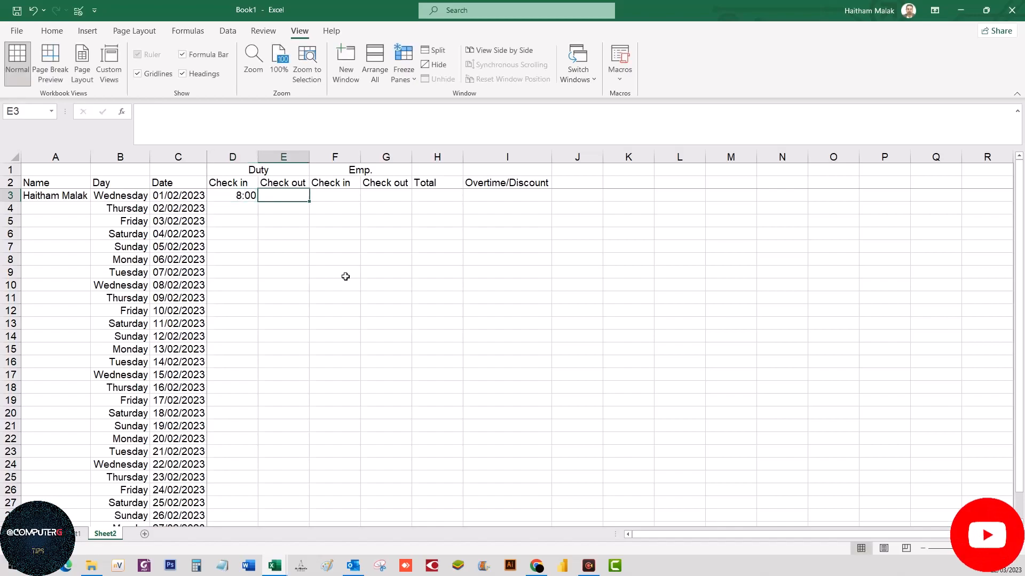
type("16:")
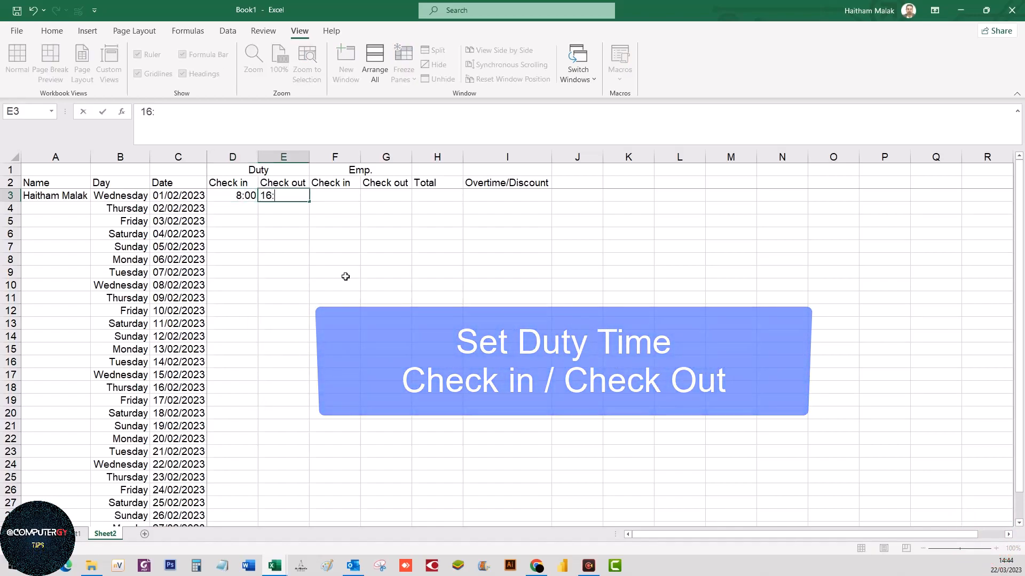
type("00")
key("Return")
- Fill the duty check-in and check-out times from D3:E3 down to row 30
key("Up")
key("Left")
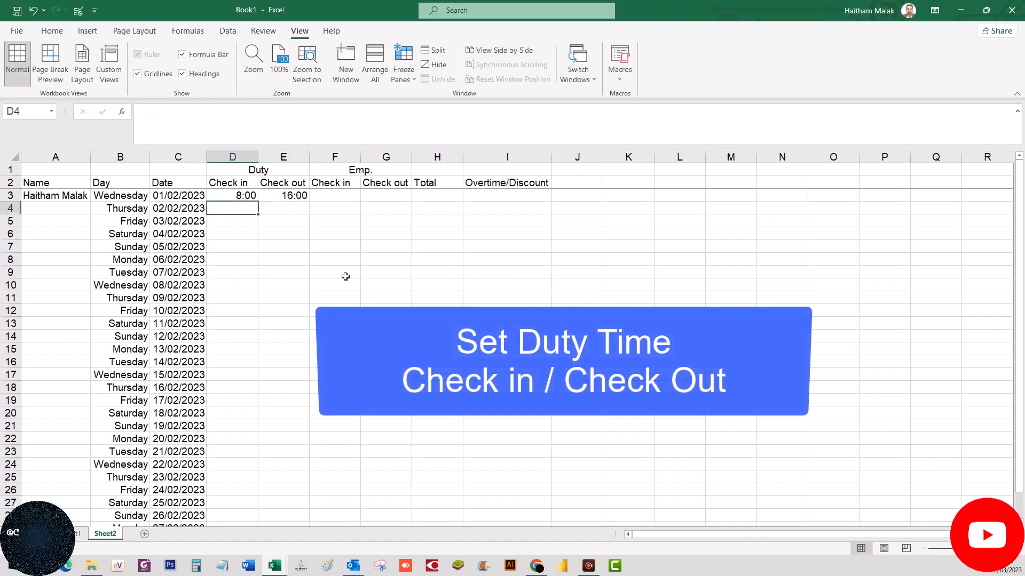
key("shift+Right")
key("shift+Down")
key("shift+Down")
key("shift+Down")
key("shift+Down")
key("shift+Down")
key("shift+Down")
key("shift+Down")
key("shift+Down")
key("shift+Down")
key("shift+Down")
key("shift+Down")
key("shift+Down")
key("shift+Down")
key("shift+Down")
key("shift+Down")
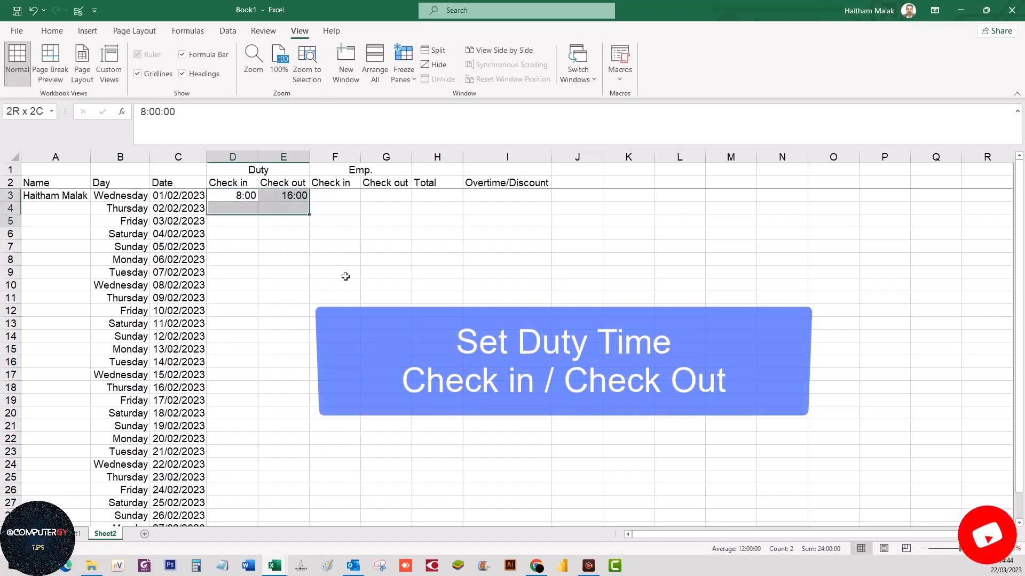
key("shift+Down")
key("shift+Down")
key("shift+Down")
key("shift+Down")
key("shift+Down")
key("shift+Down")
key("shift+Down")
key("shift+Down")
key("shift+Down")
key("shift+Down")
key("shift+Down")
key("shift+Down")
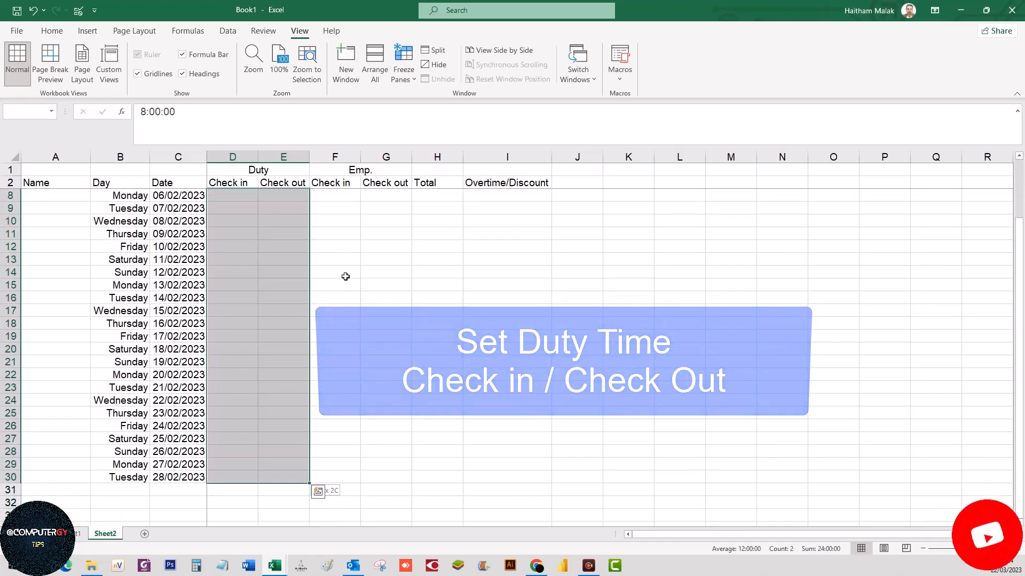
key("ctrl+d")
scroll(368, 416, "up", 2)
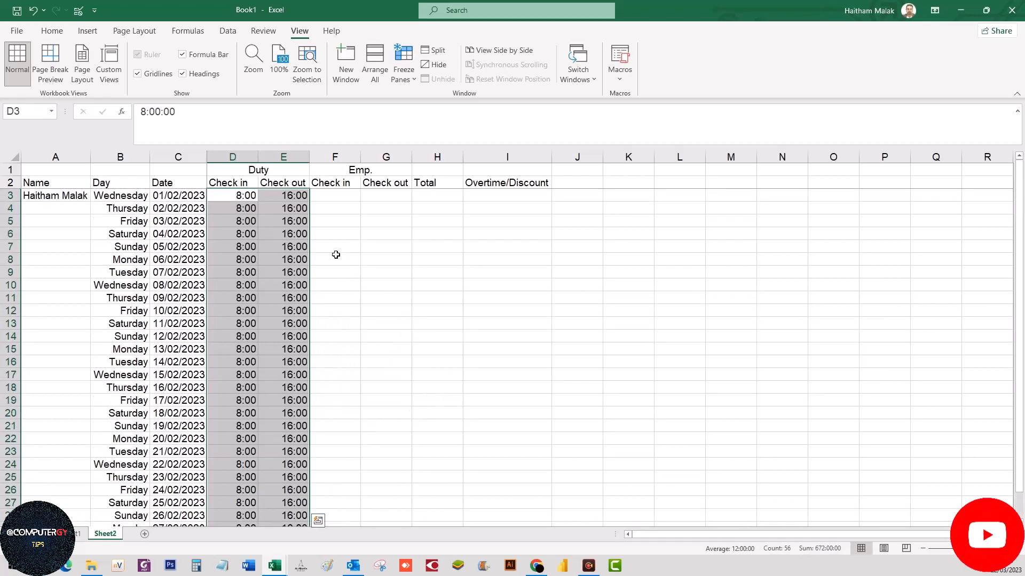
- Enter the employee times for the first date: check in 8:00 in F3 and check out 16:00 in G3
left_click(335, 197)
type("8")
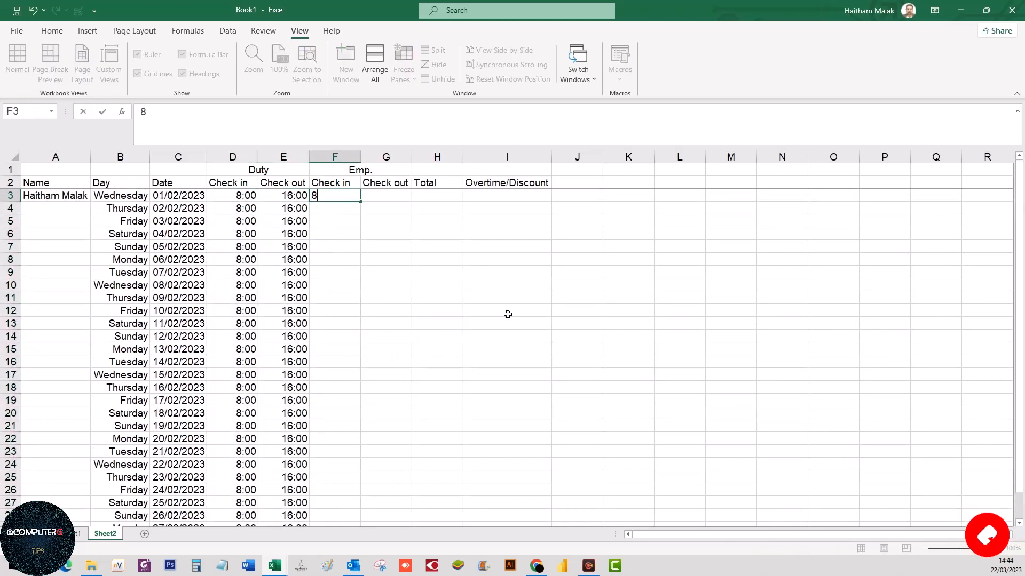
type(":00")
key("Tab")
type("16")
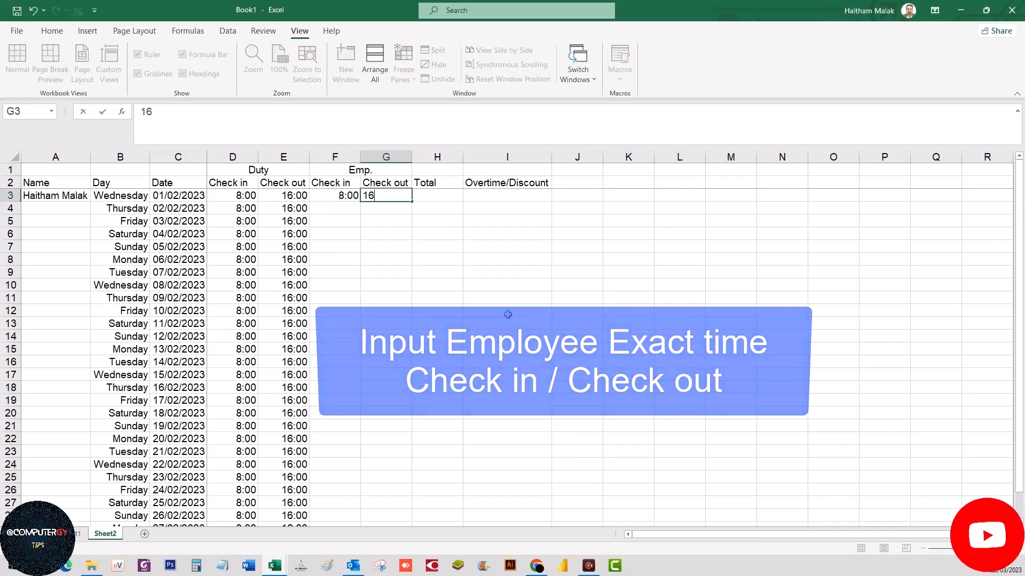
type(":00")
key("Tab")
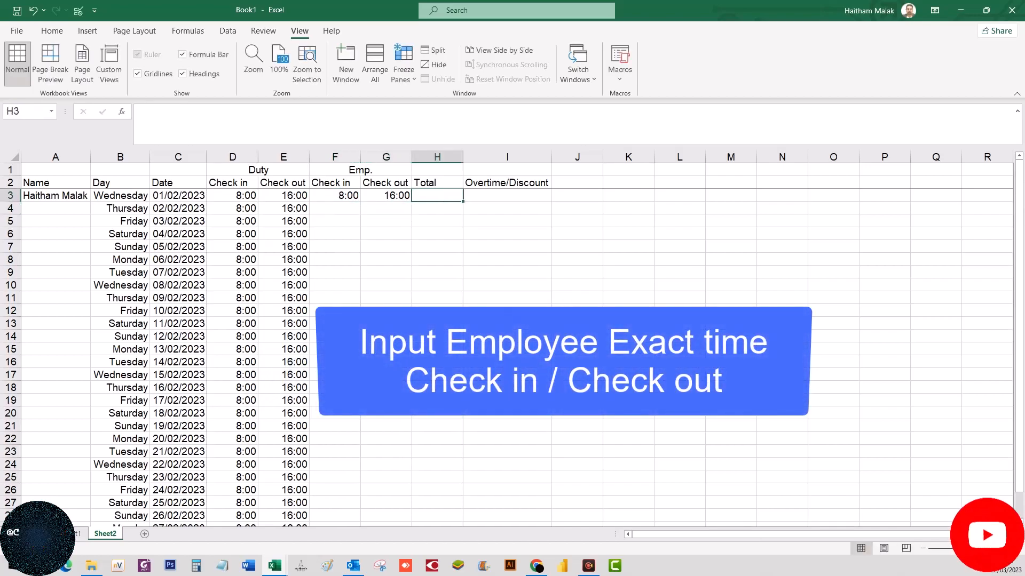
- Calculate the first Total in H3 with the formula =G3-F3
type("=")
key("Left")
type("-")
key("Left")
key("Left")
key("ctrl+Return")
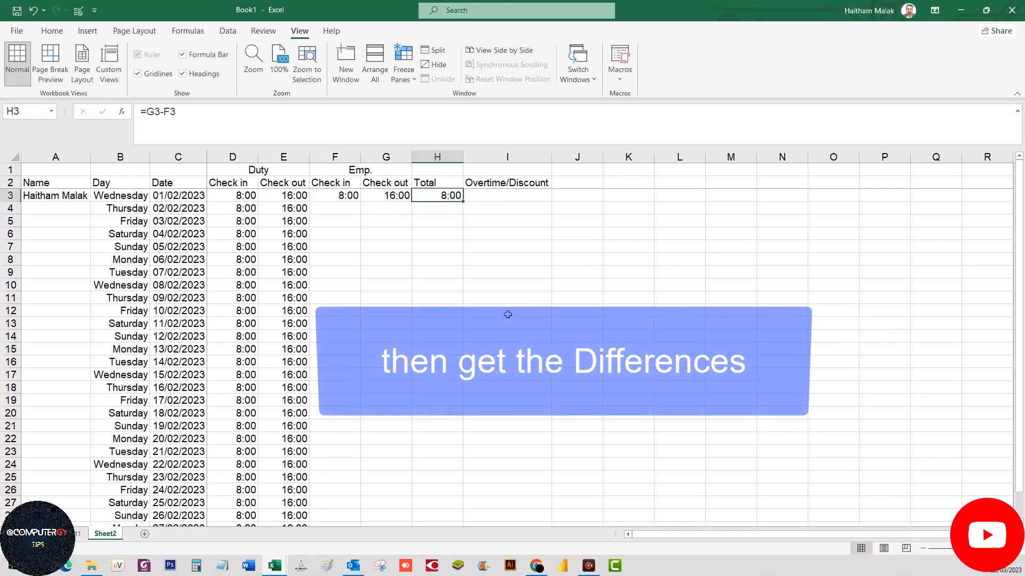
- Enter the employee times for 02/02/2023: check in 8:00 in F4 and check out 16:00 in G4
key("Left")
key("Left")
key("Down")
key("Up")
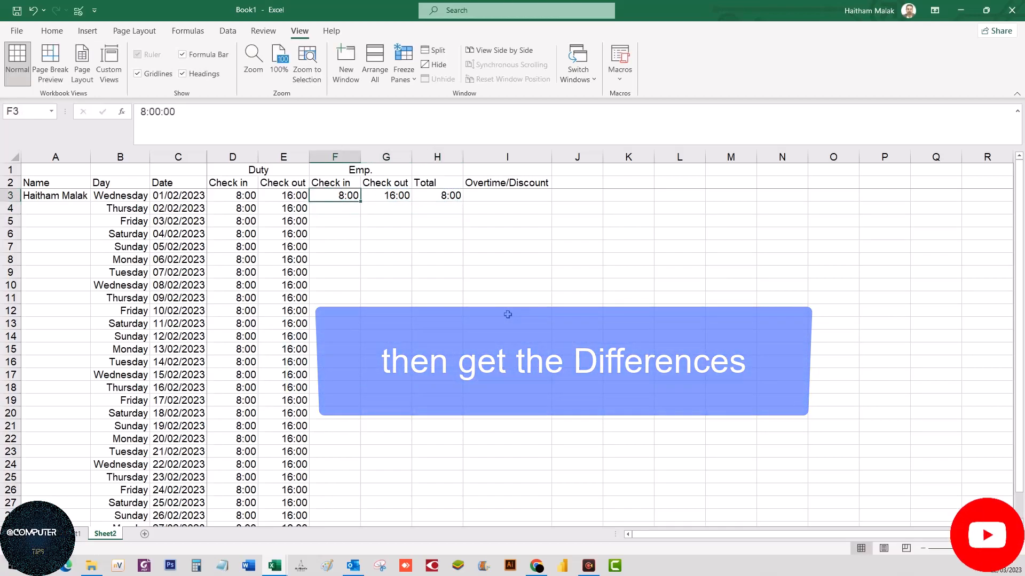
key("Down")
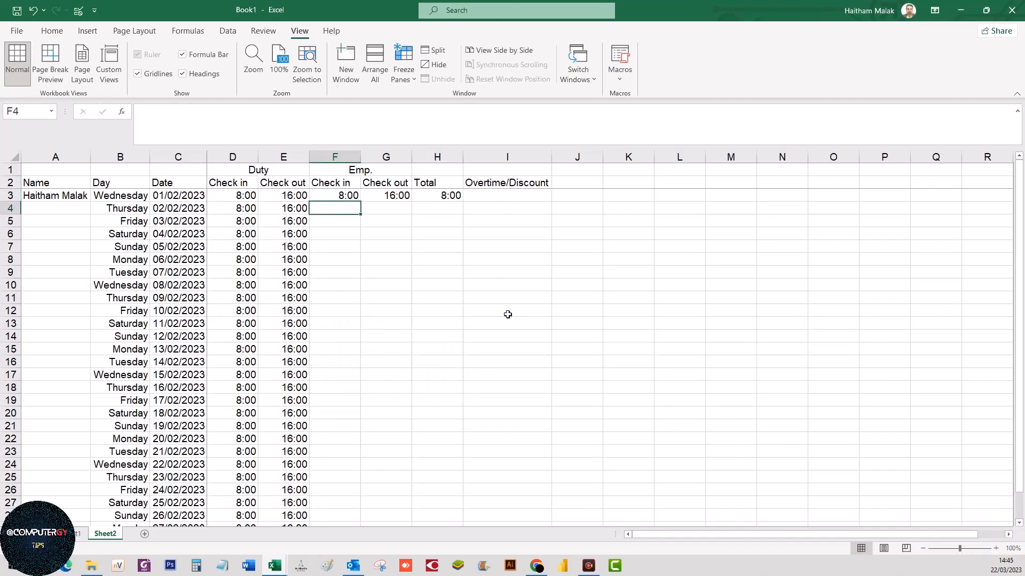
type("8:00")
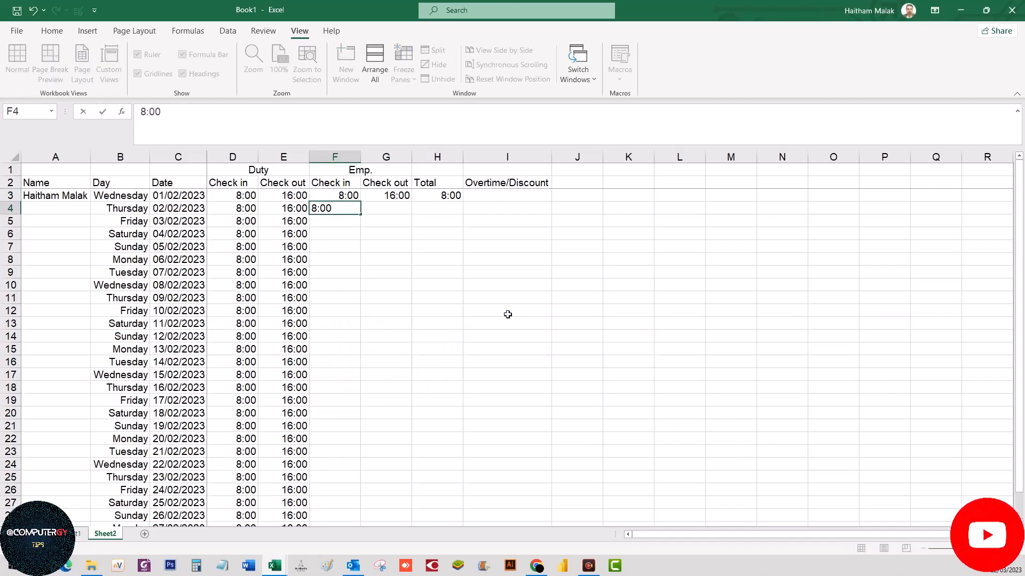
key("Tab")
type("16:00")
key("ctrl+Return")
- Fill the Total formula from H3 down to H30
key("Up")
key("Right")
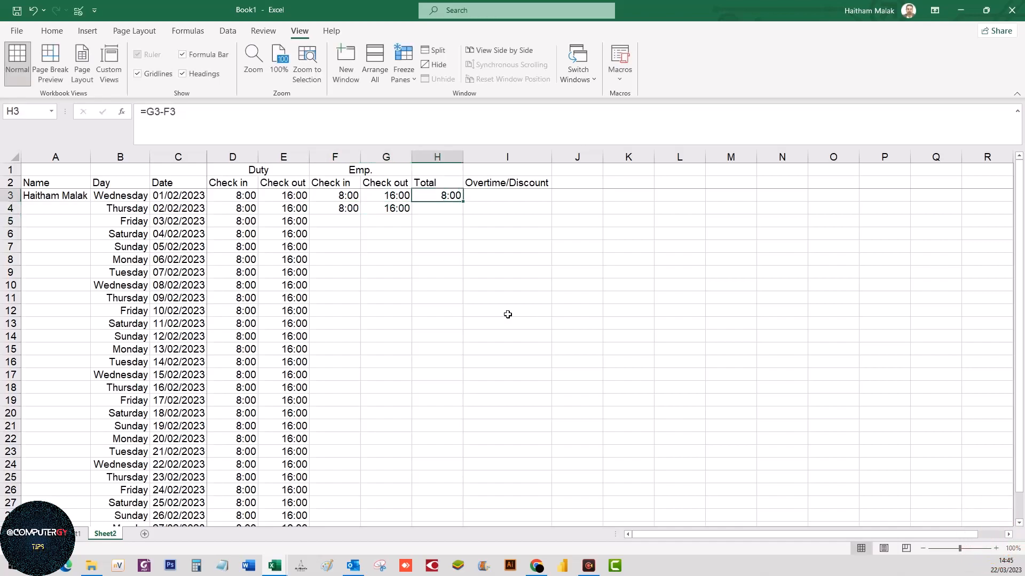
key("shift+Down")
key("shift+Down")
key("shift+Down")
key("shift+Down")
key("shift+Down")
key("shift+Down")
key("shift+Down")
key("shift+Down")
key("shift+Down")
key("shift+Down")
key("shift+Down")
key("shift+Down")
key("shift+Down")
key("shift+Down")
key("shift+Down")
key("shift+Down")
key("shift+Down")
key("shift+Down")
key("shift+Down")
key("shift+Down")
key("shift+Down")
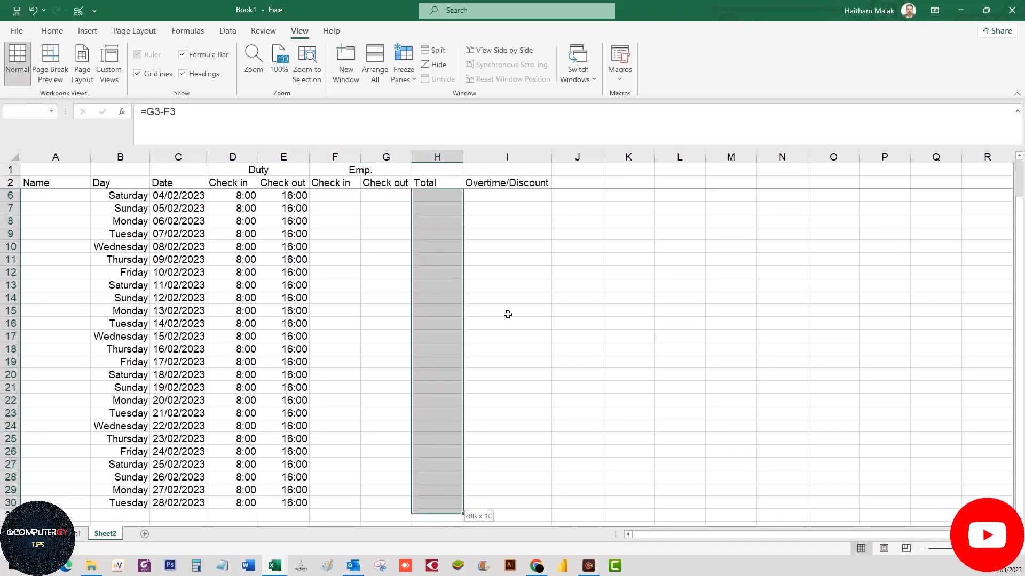
key("ctrl+d")
key("Up")
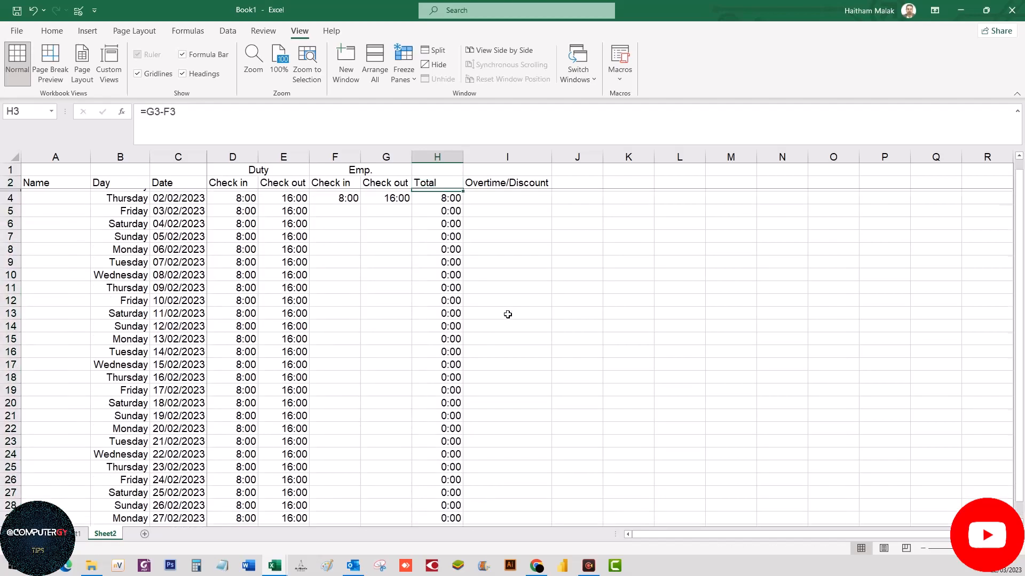
- Enter the employee times for 03/02/2023: check in 8:00 in F5 and check out 16:00 in G5
key("Down")
key("Down")
key("Down")
key("Left")
key("Left")
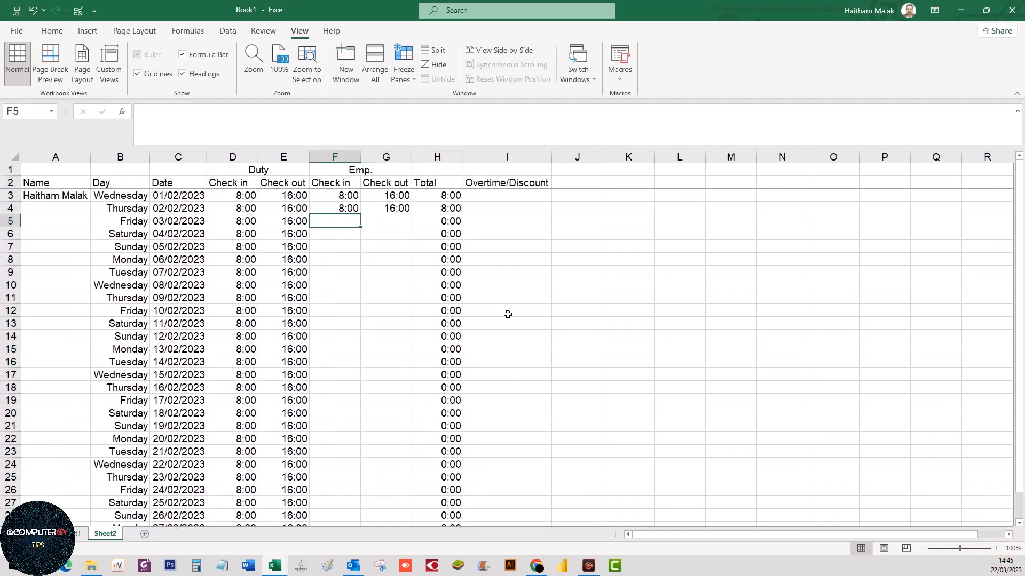
type("8:00")
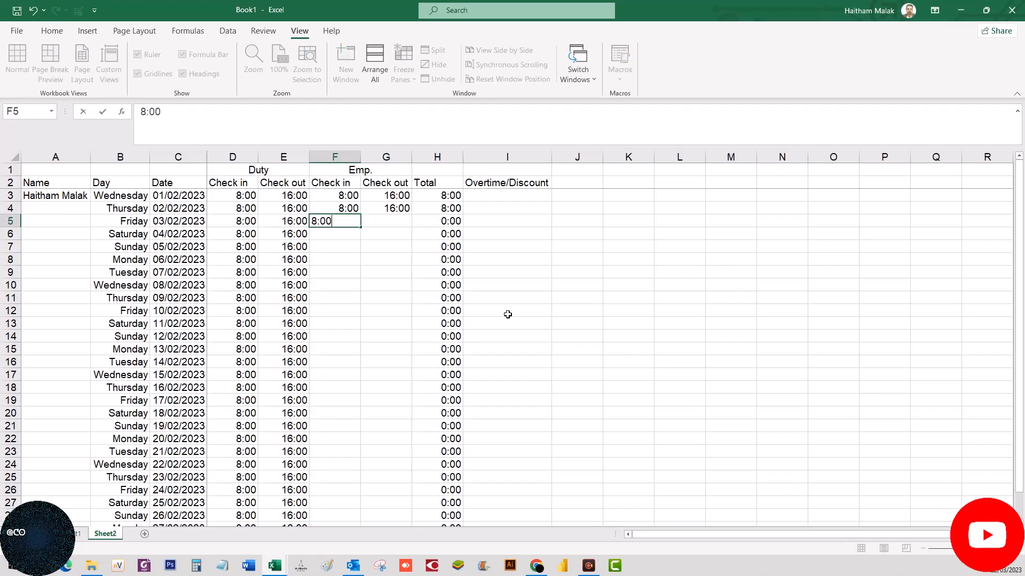
key("Tab")
type("16:00")
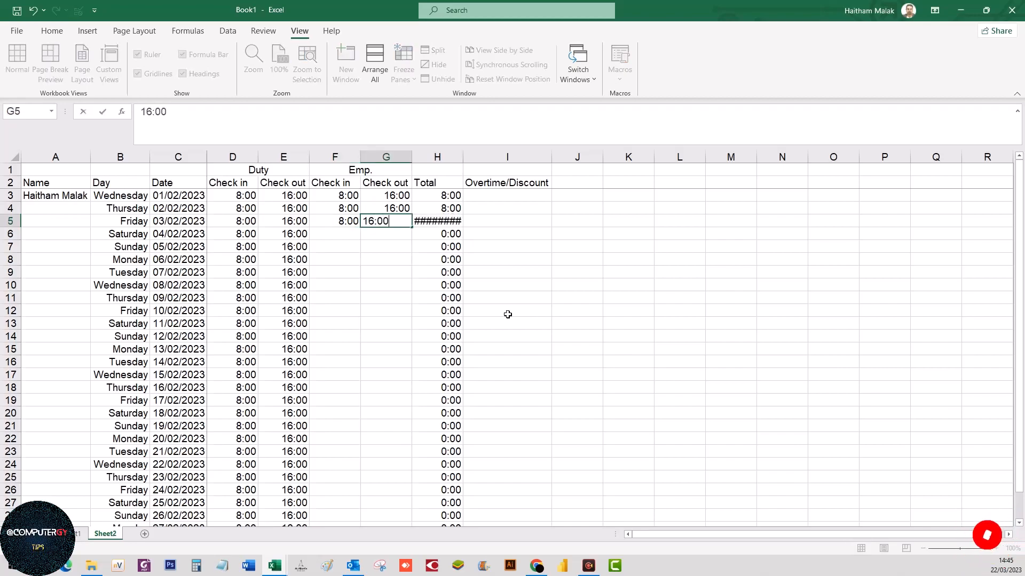
key("Return")
- Enter the employee times for 04/02/2023: check in 8:15 in F6 and check out 16:00 in G6
type("8")
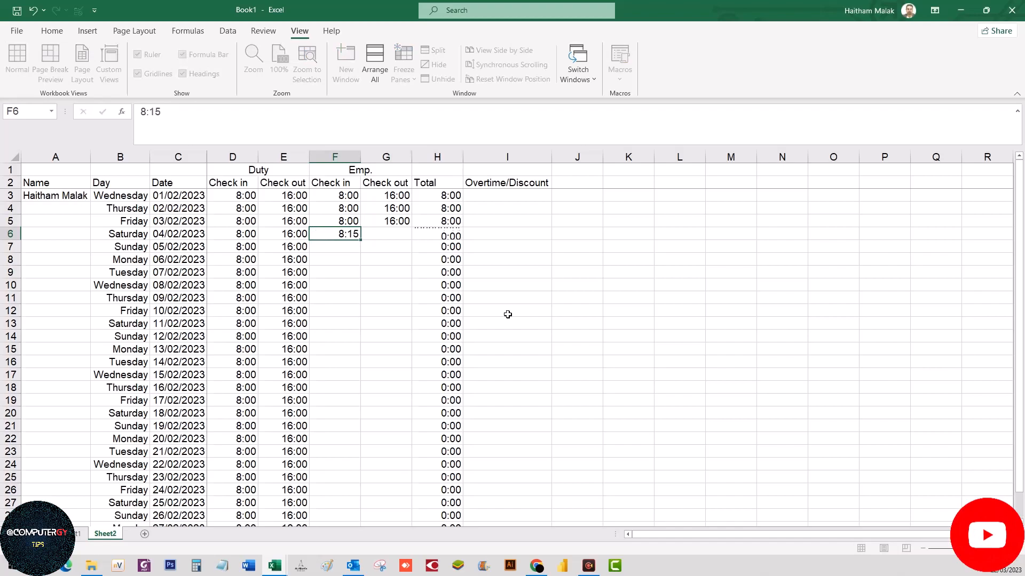
type(":15")
key("Tab")
type("16:00")
key("Return")
key("Left")
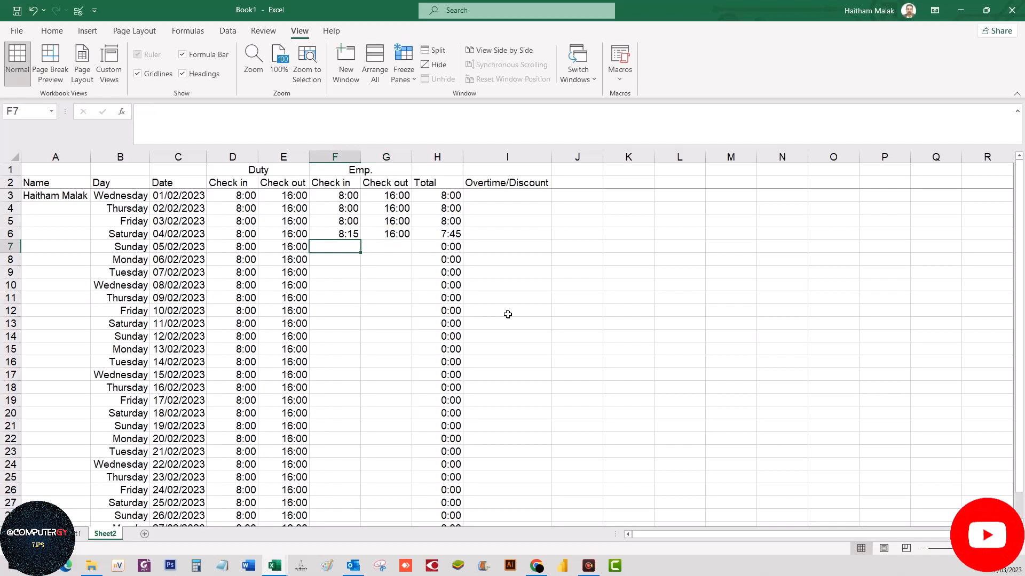
- Enter the employee times for 05/02/2023: check in 8:10 in F7 and check out 15:50 in G7
type("8:10")
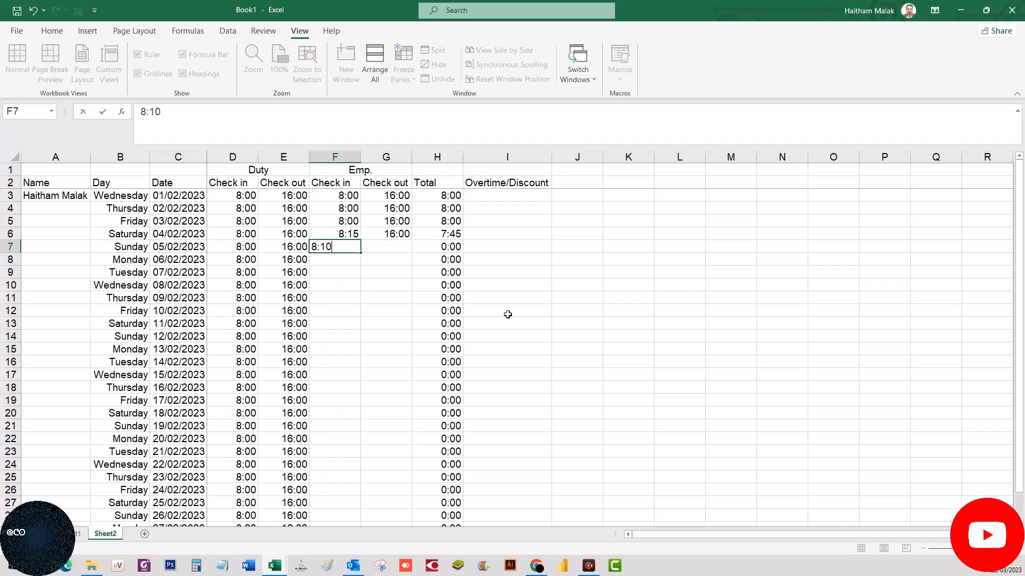
key("Tab")
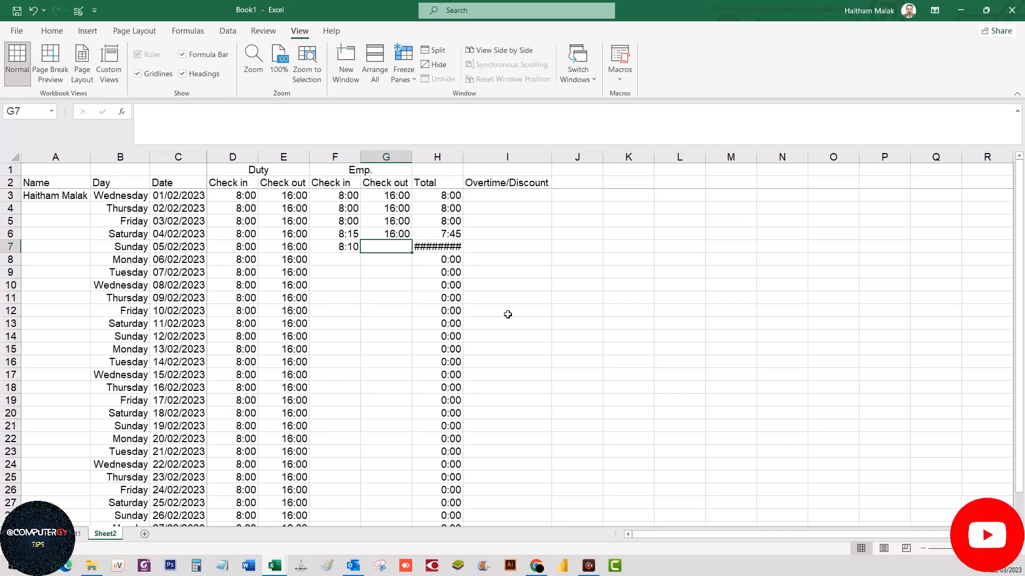
type("15:5")
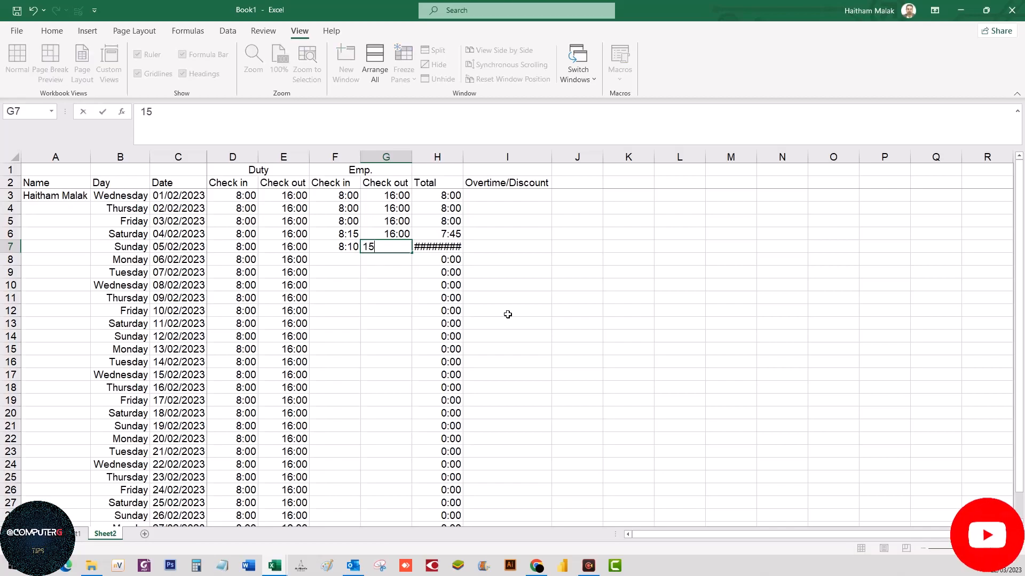
key("Return")
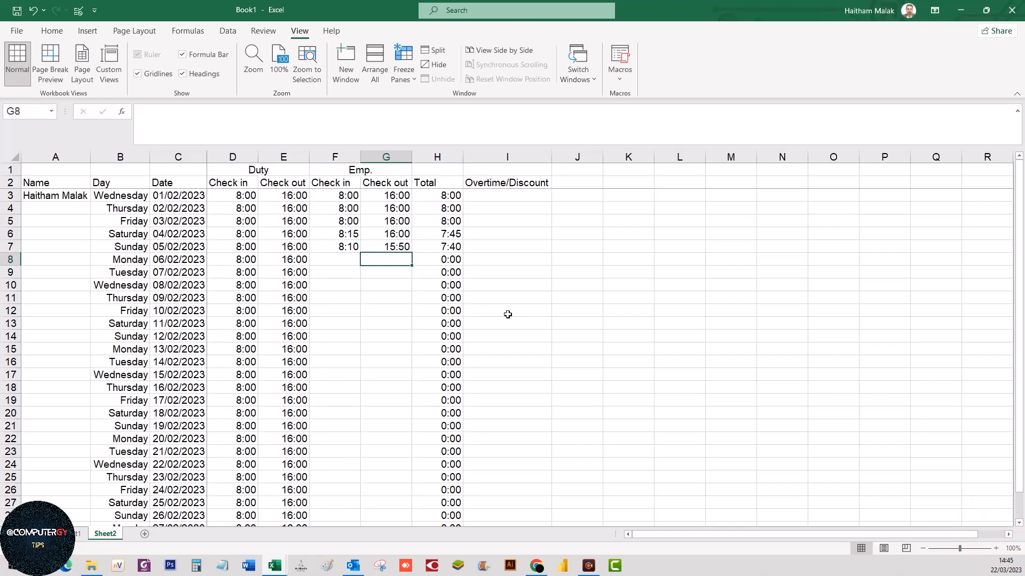
- Enter the employee times for 06/02/2023: check in 8:00 in F8 and check out 15:30 in G8
key("Left")
type("8:00")
key("Tab")
type("15")
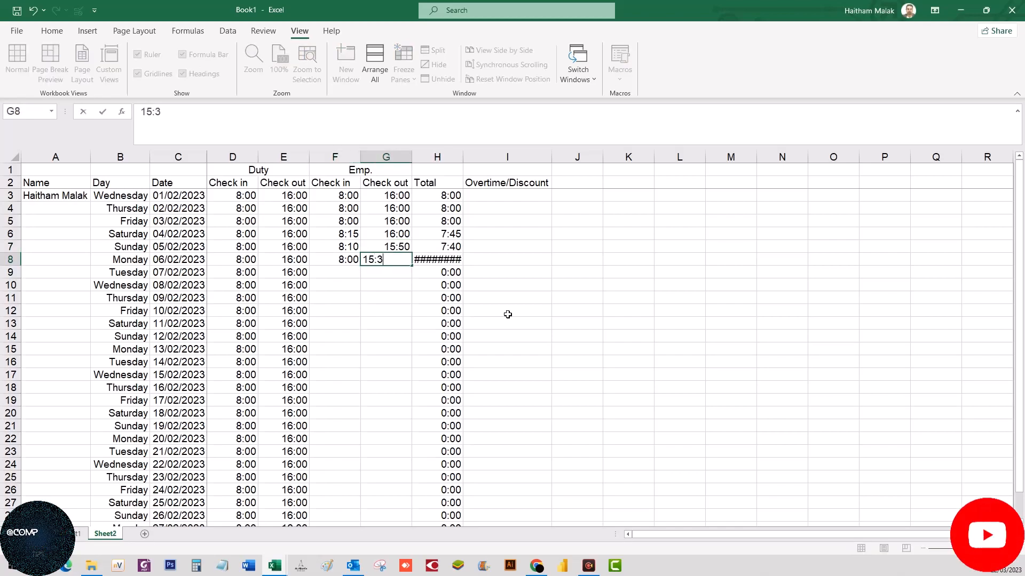
type(":30")
key("Return")
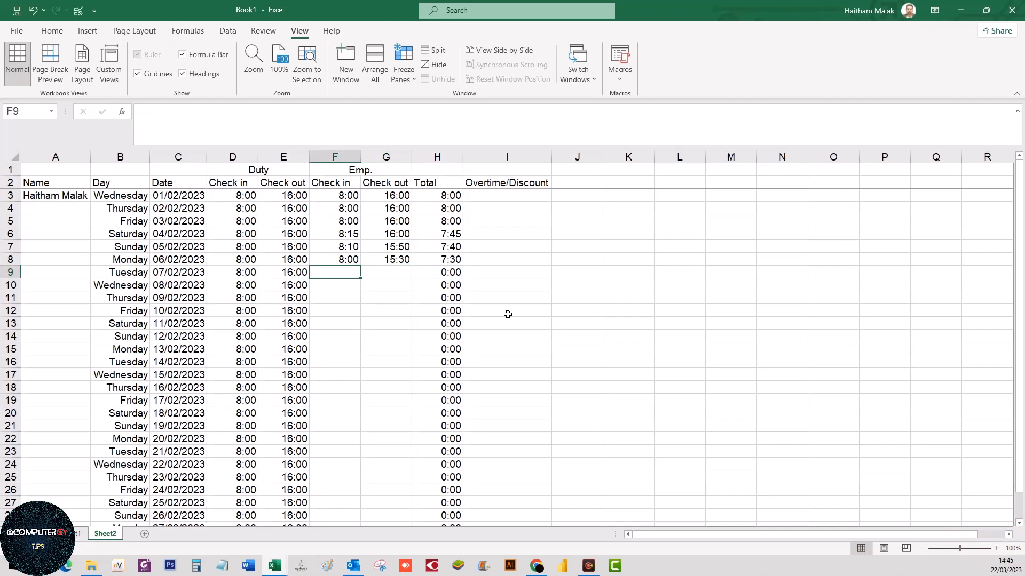
- Enter the employee times for 07/02/2023: check in 8:20 in F9 and check out 14:00 in G9
type("8:20")
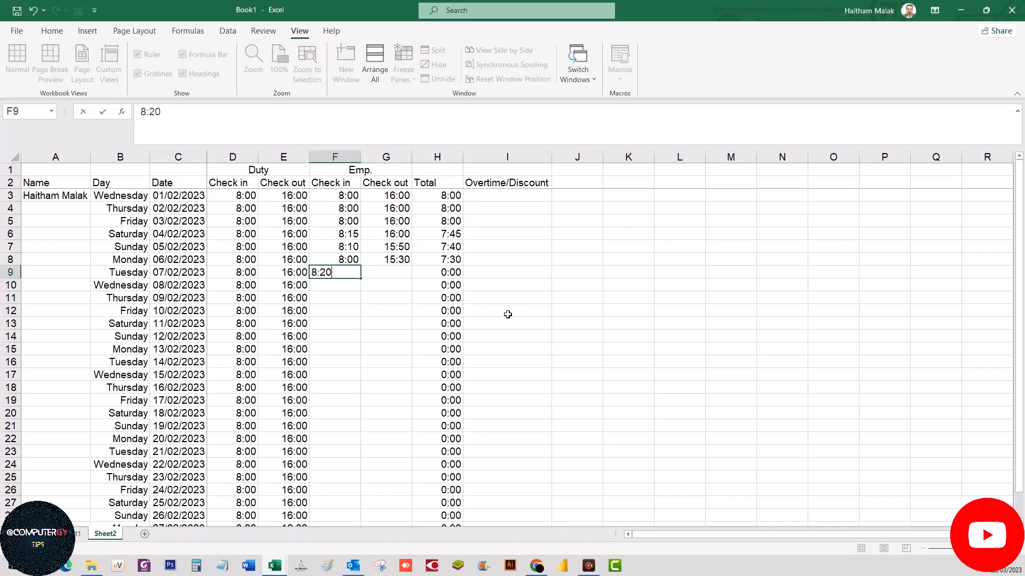
key("Tab")
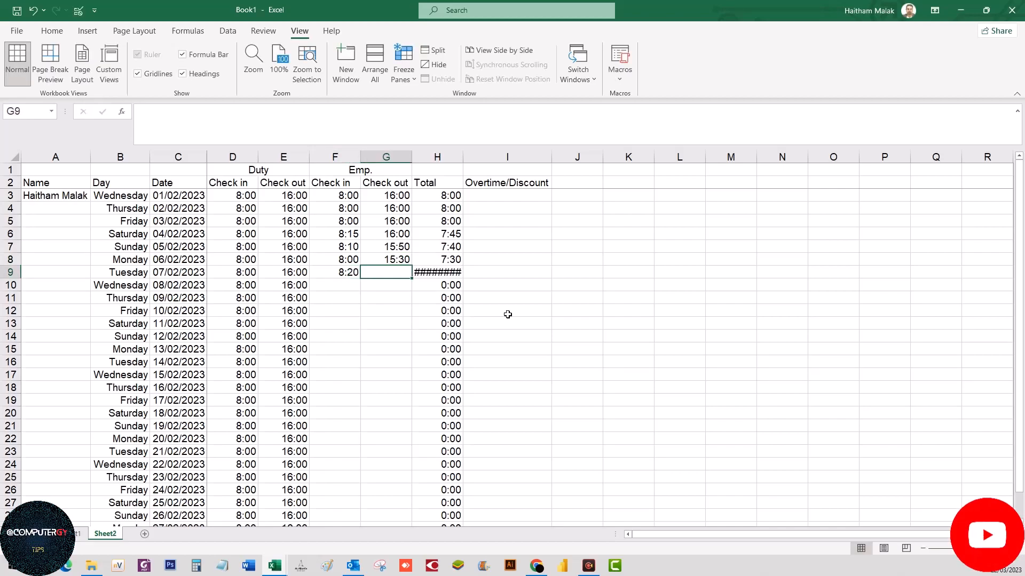
type("14")
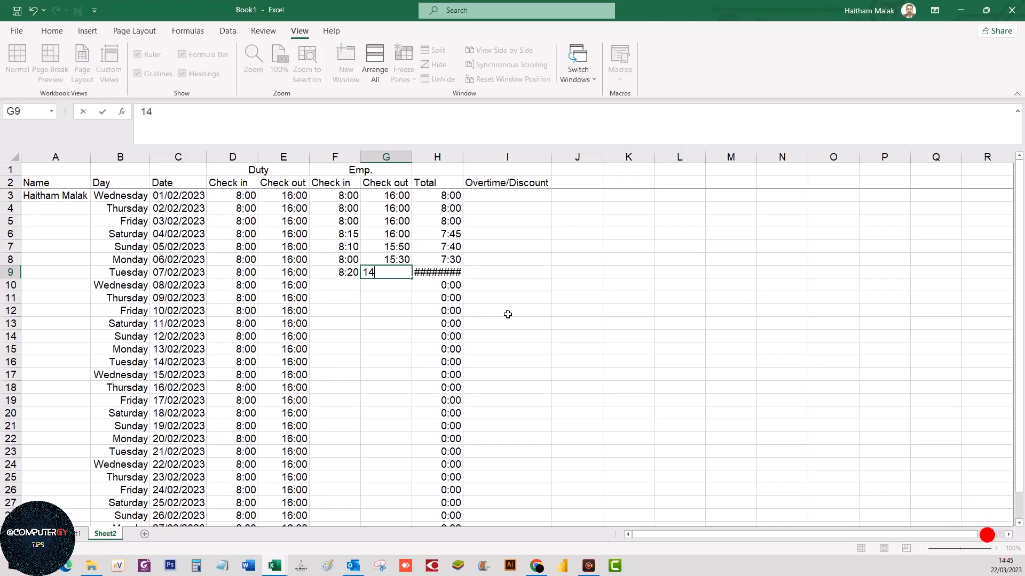
type(":00")
key("Return")
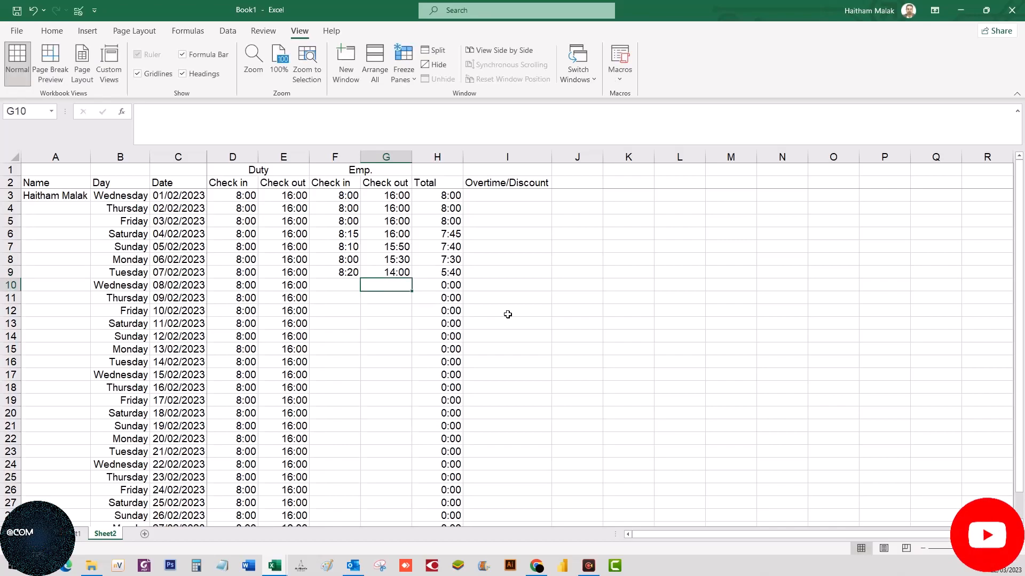
key("Left")
key("Up")
key("Up")
key("Up")
key("Up")
key("Up")
key("Up")
key("Up")
key("Up")
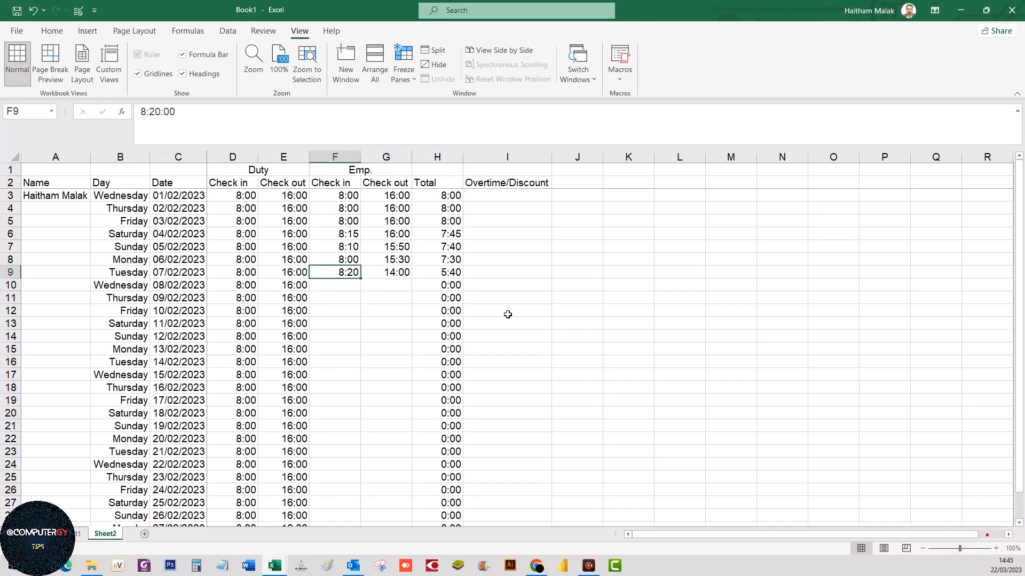
key("Down")
key("Right")
key("Right")
key("Right")
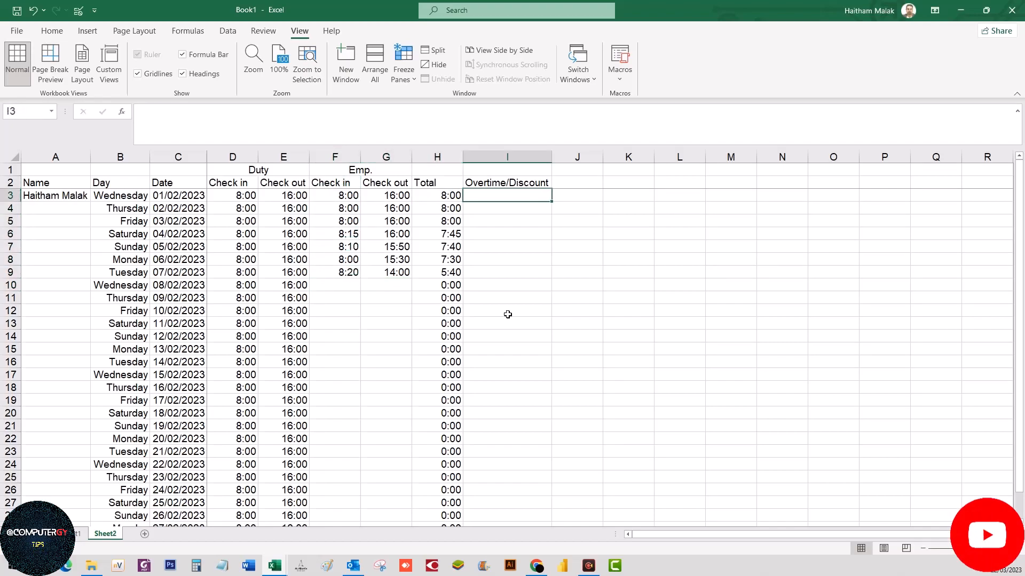
- Insert a blank row above the Duty and Emp. header row
left_click(11, 169)
key("ctrl+plus")
key("Left")
key("Right")
key("Left")
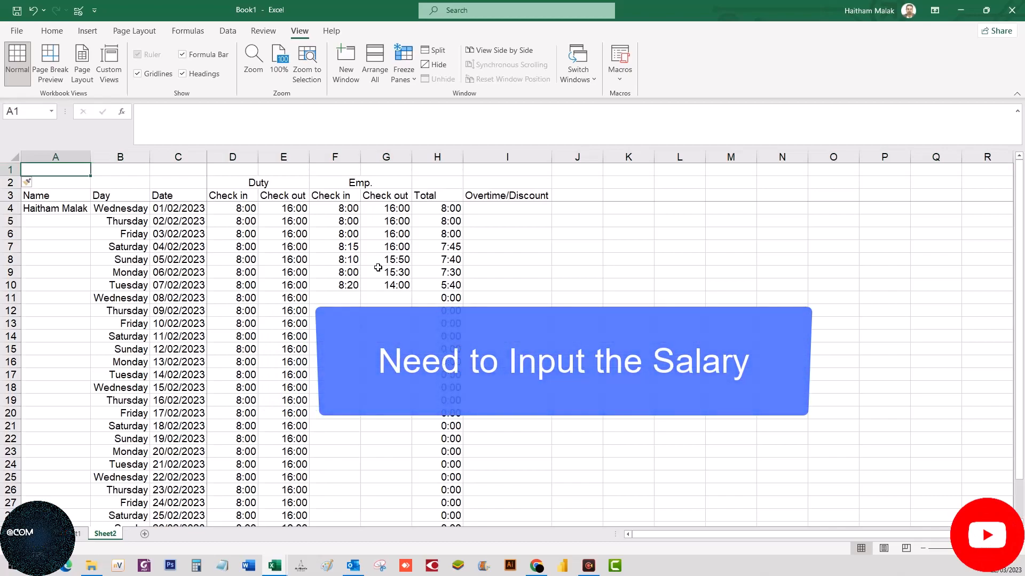
- Add the label Salary in A1 with the amount 500 in B1
type("Salary")
key("Tab")
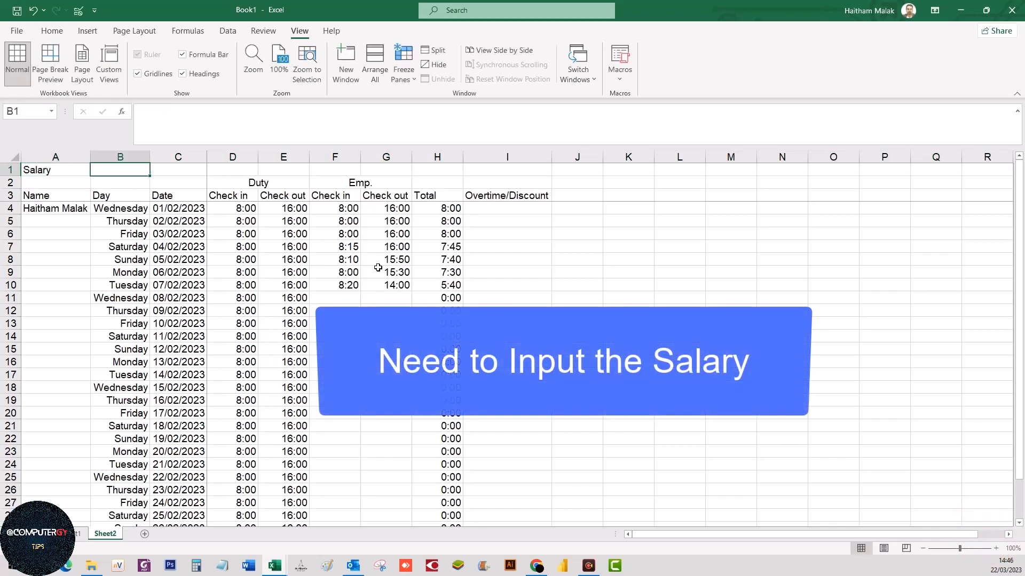
type("500")
key("Tab")
key("Down")
key("Down")
key("Down")
key("Right")
key("Right")
key("Right")
key("Right")
key("Up")
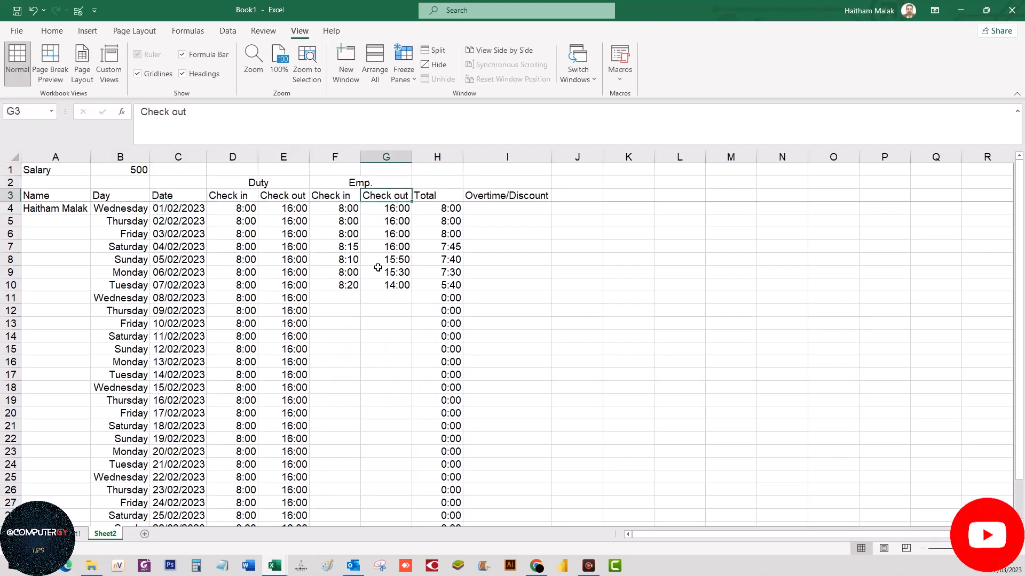
- Change the label in A1 to Monthly Salary
key("Up")
key("Up")
key("Left")
key("Left")
key("Left")
key("Left")
key("Left")
key("Left")
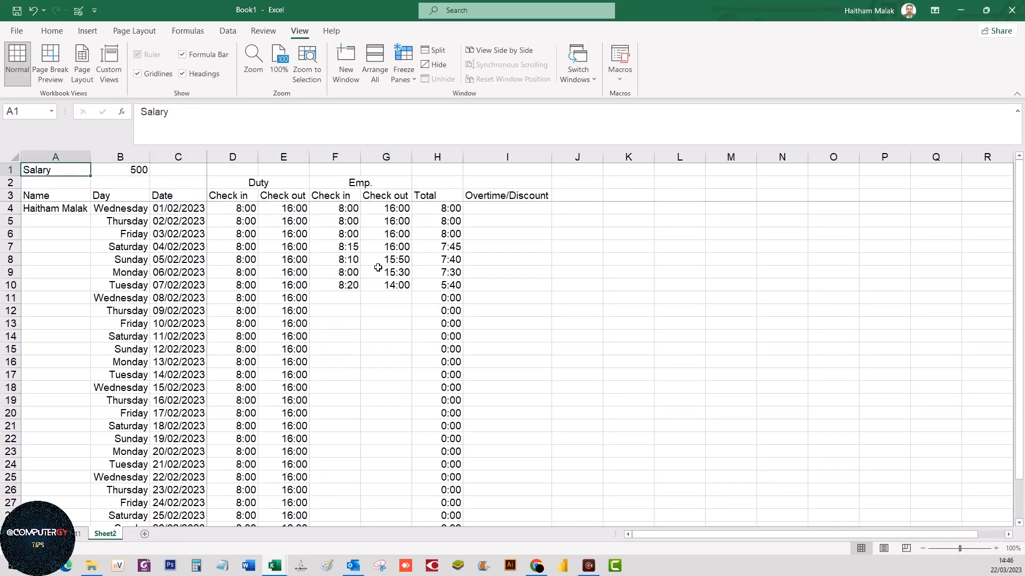
key("F2")
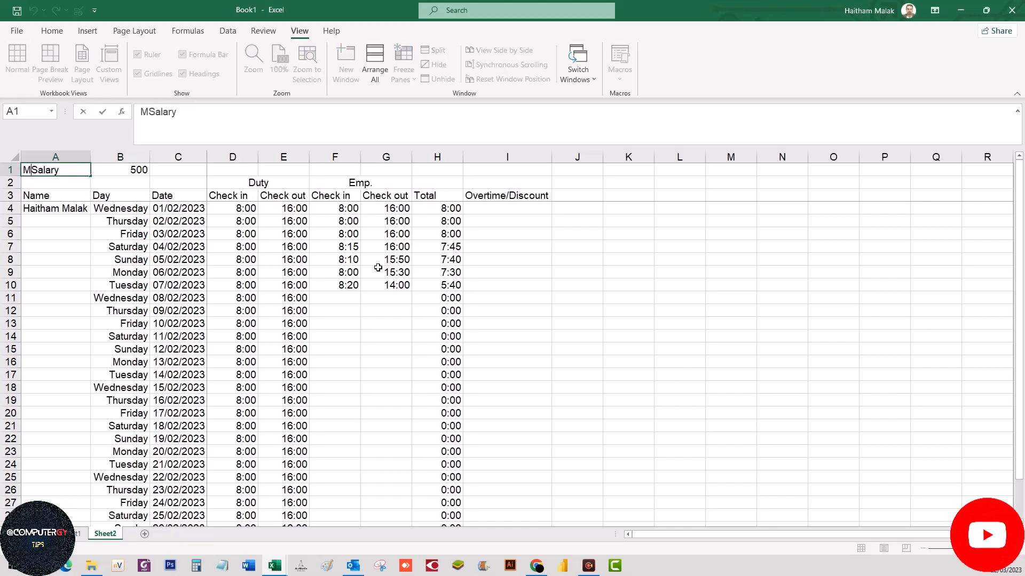
type("Monthly")
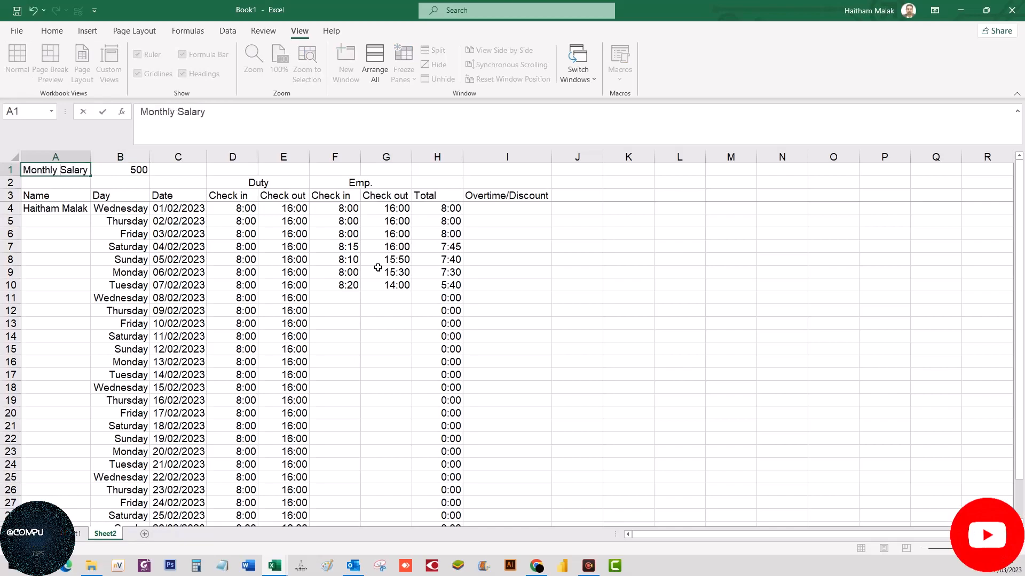
key("Tab")
key("Tab")
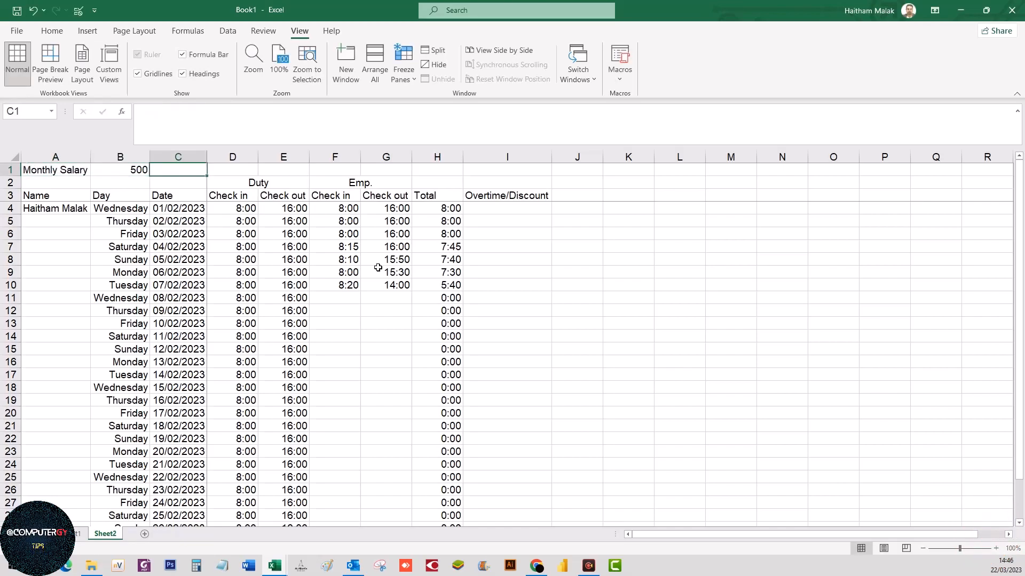
- Add the label Daily Salary in C1 and calculate it in D1 with the formula =B1/30
type("Daily Salary")
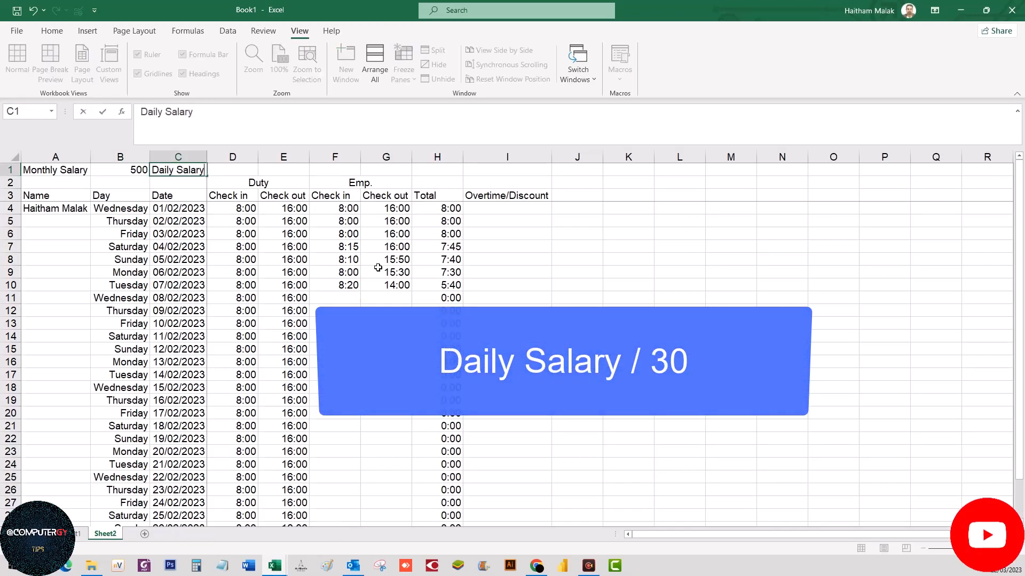
key("Tab")
type("=")
key("Left")
key("Left")
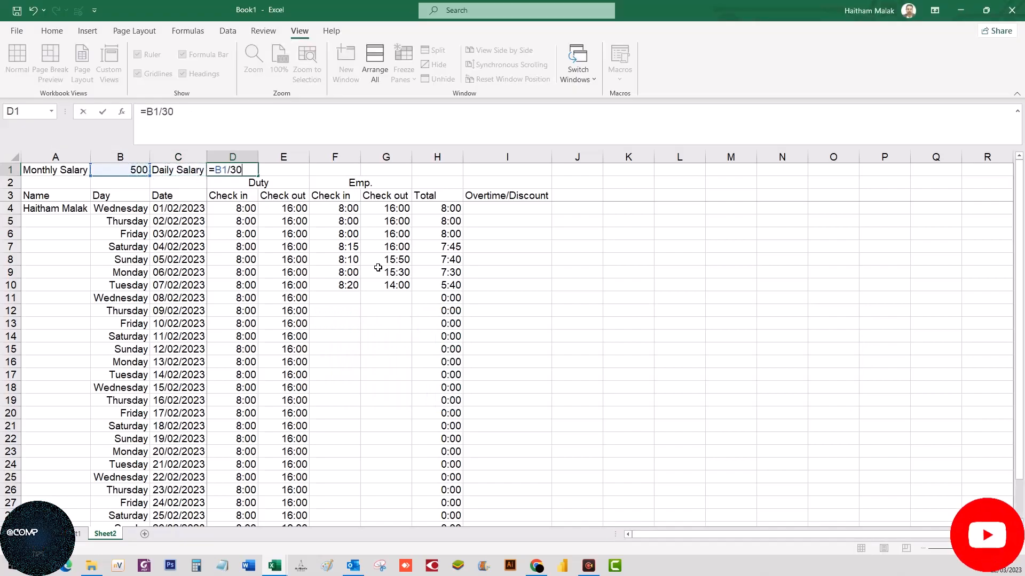
key("Tab")
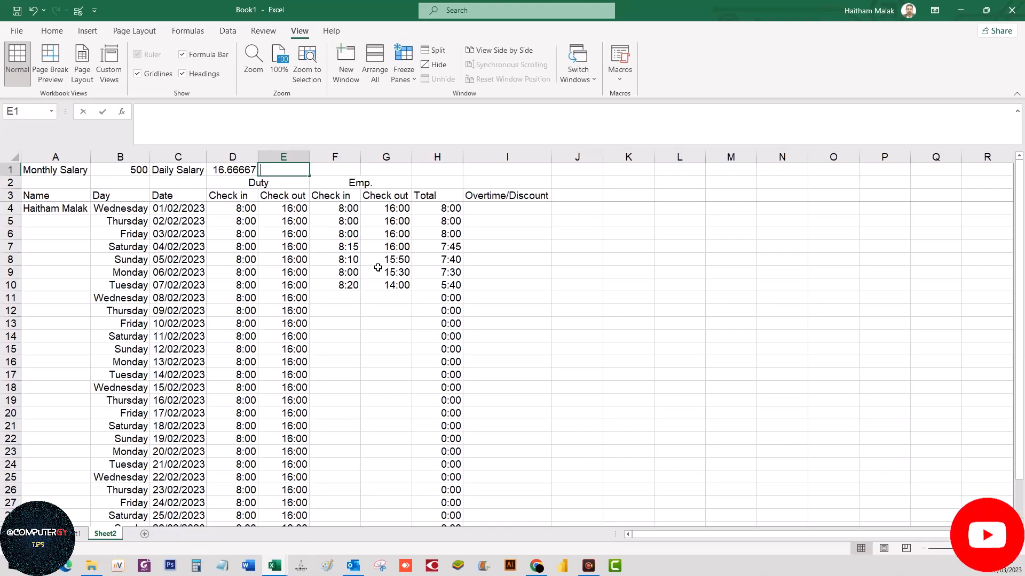
type("H")
key("BackSpace")
key("BackSpace")
key("BackSpace")
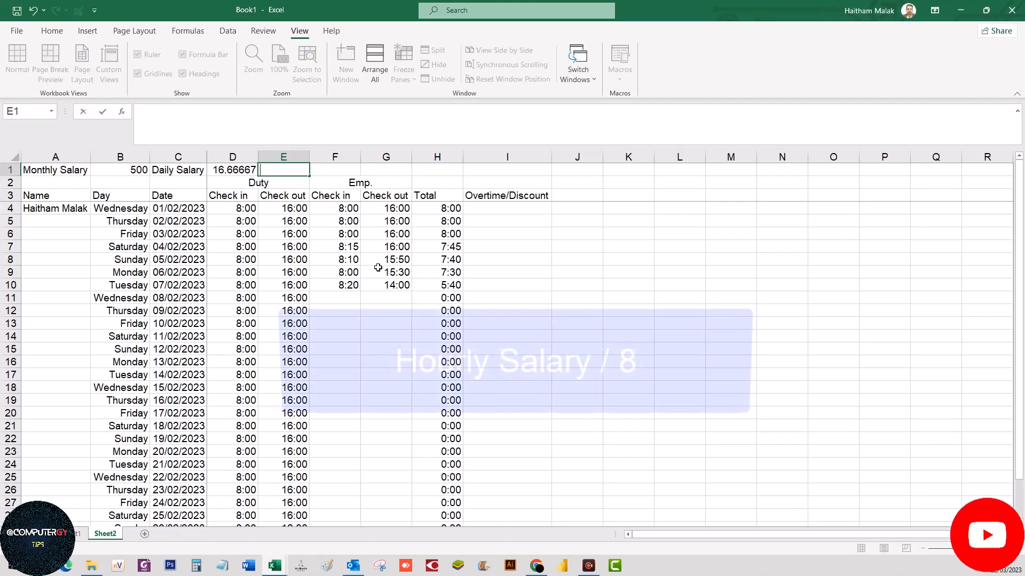
- Add the label Salary By Hour in E1 and calculate it in G1 with the formula =D1/8
type("S")
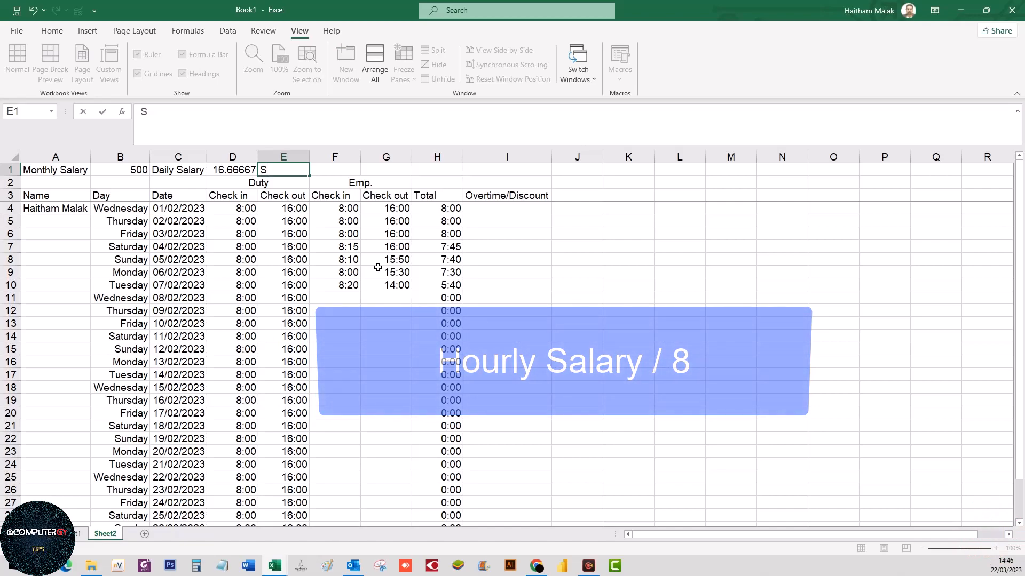
type("alary By Hour")
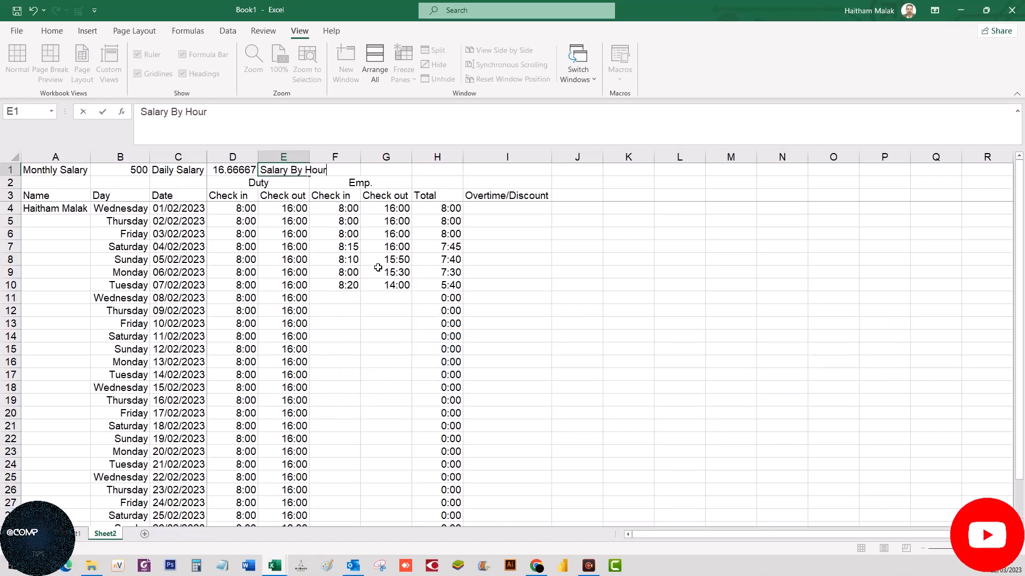
key("Tab")
key("Tab")
type("=")
key("Left")
key("Left")
key("Left")
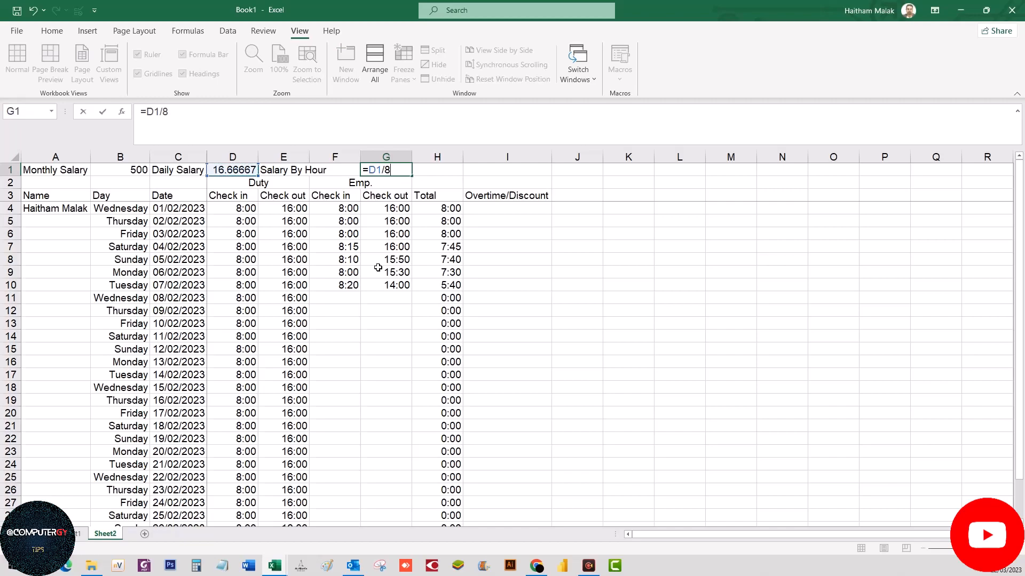
type("/8")
key("Return")
- Calculate the first Overtime/Discount value in I4 with the formula =H4*G1
key("Up")
key("Down")
key("Down")
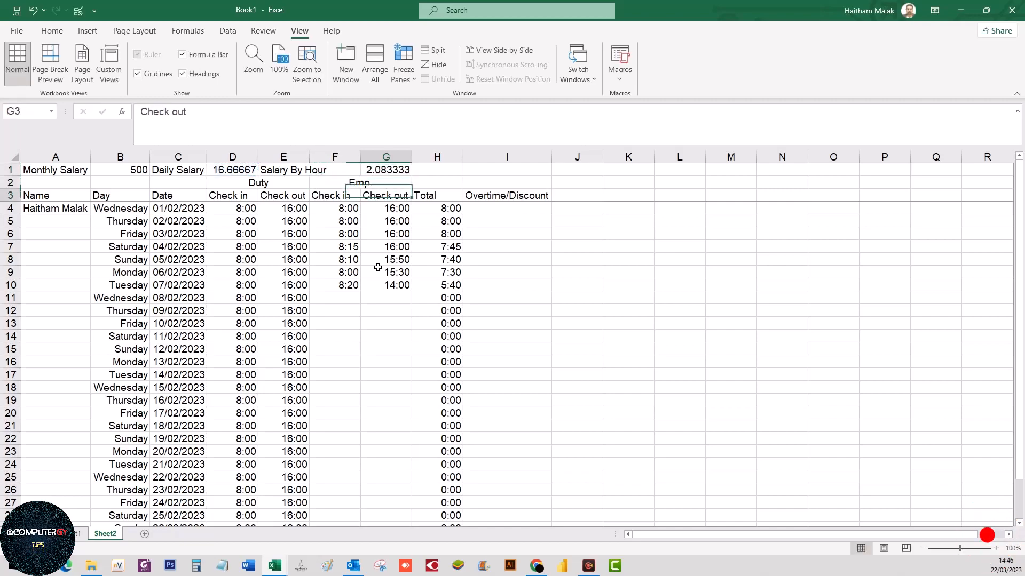
key("Down")
key("Right")
key("Right")
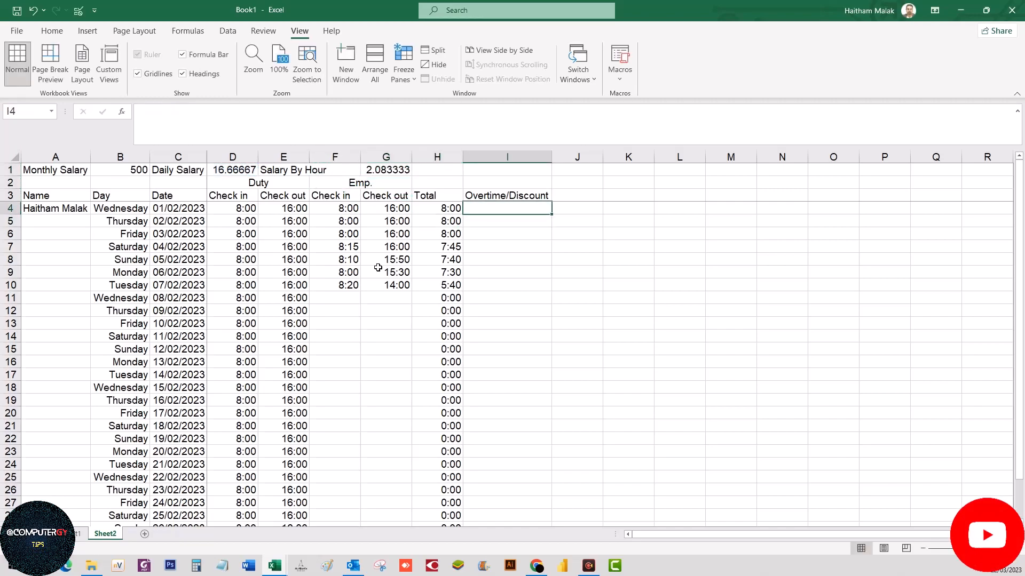
type("=")
key("Left")
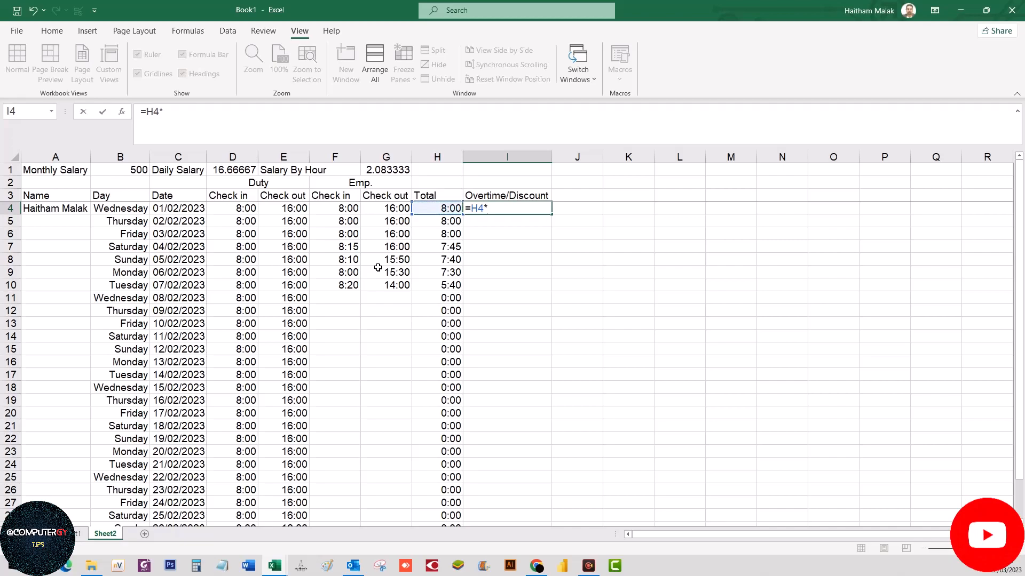
left_click(375, 171)
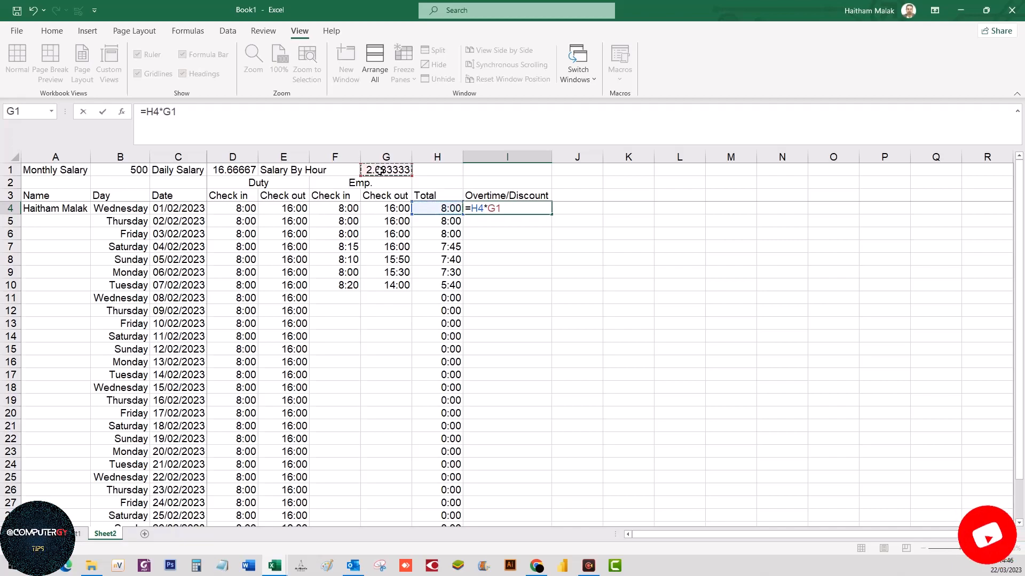
key("ctrl+Return")
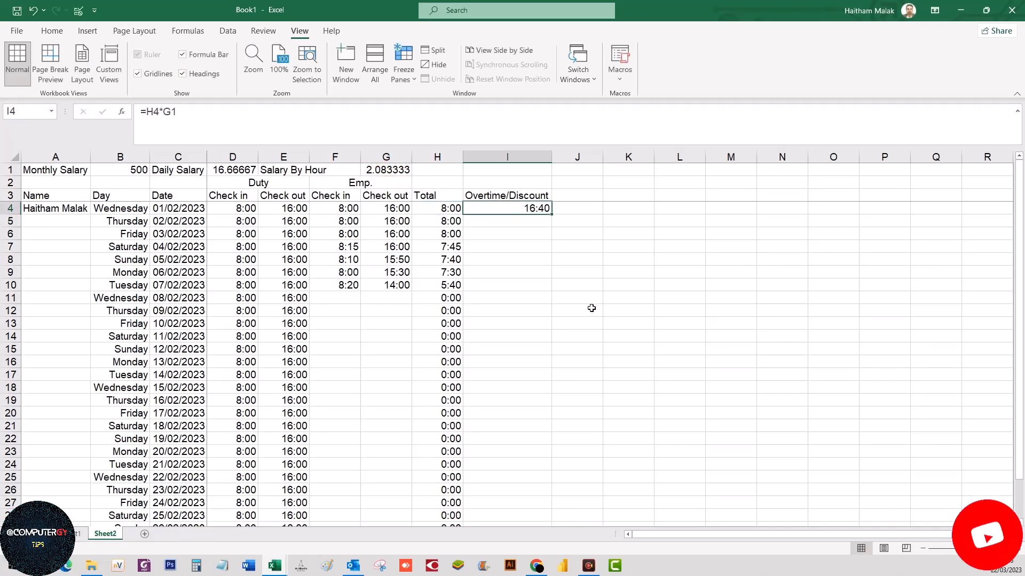
- Apply the General number format to the Overtime/Discount value in I4
right_click(498, 207)
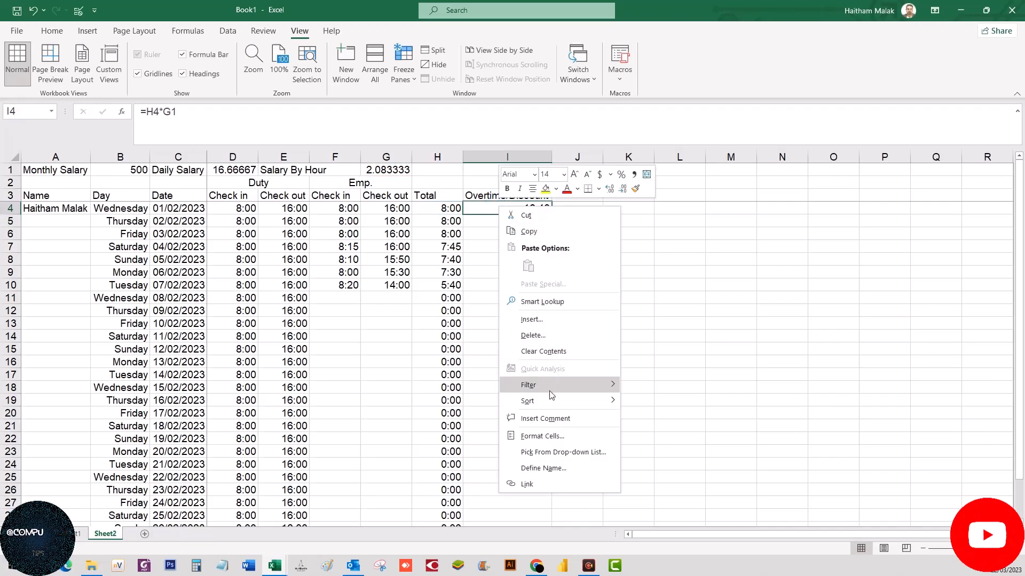
left_click(528, 437)
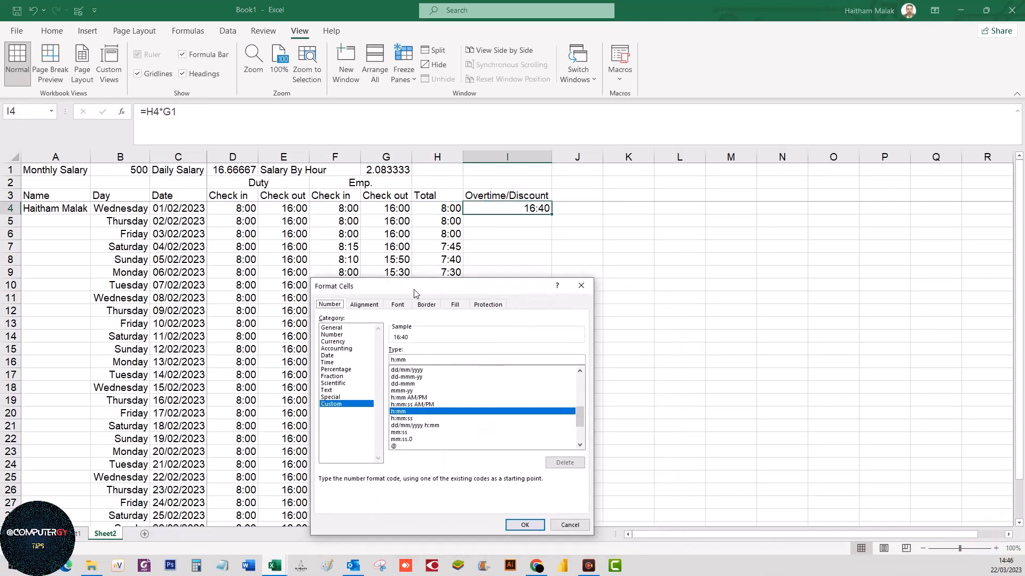
left_click_drag(509, 309, 396, 288)
left_click(316, 324)
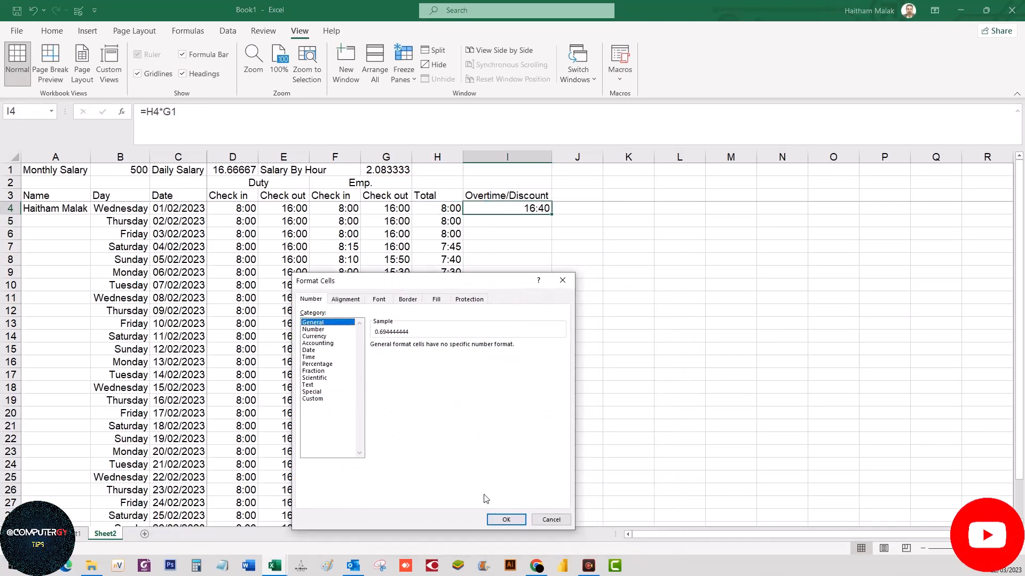
left_click(507, 520)
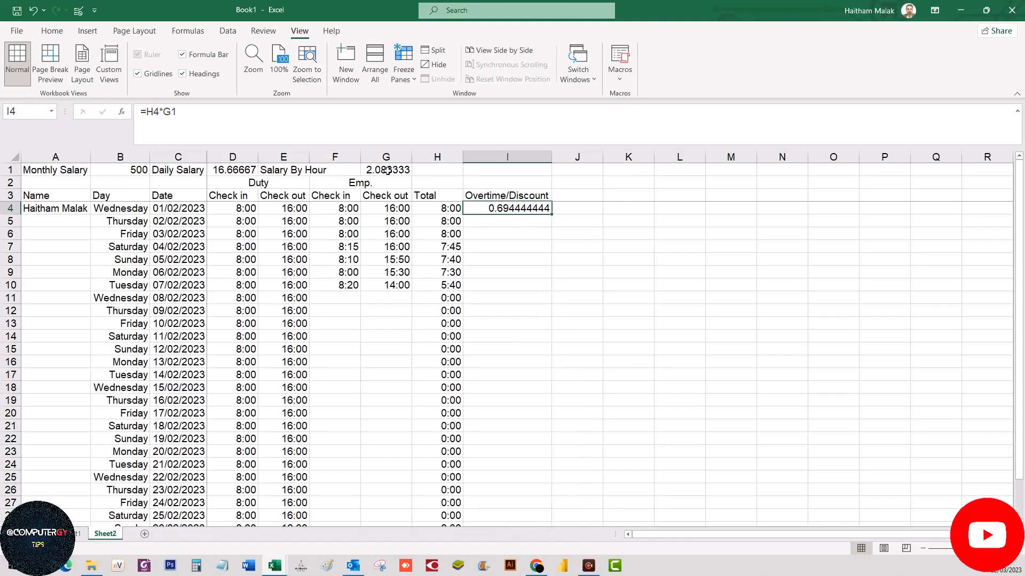
- Clear the Overtime/Discount formula from I4 and enter the time 1:00 in I1
left_click(483, 170)
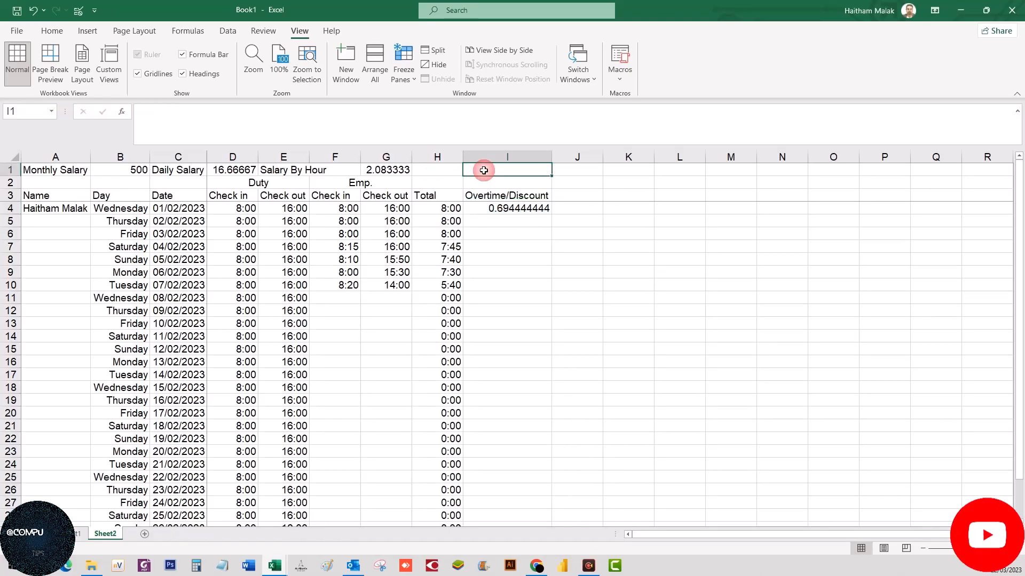
left_click(507, 208)
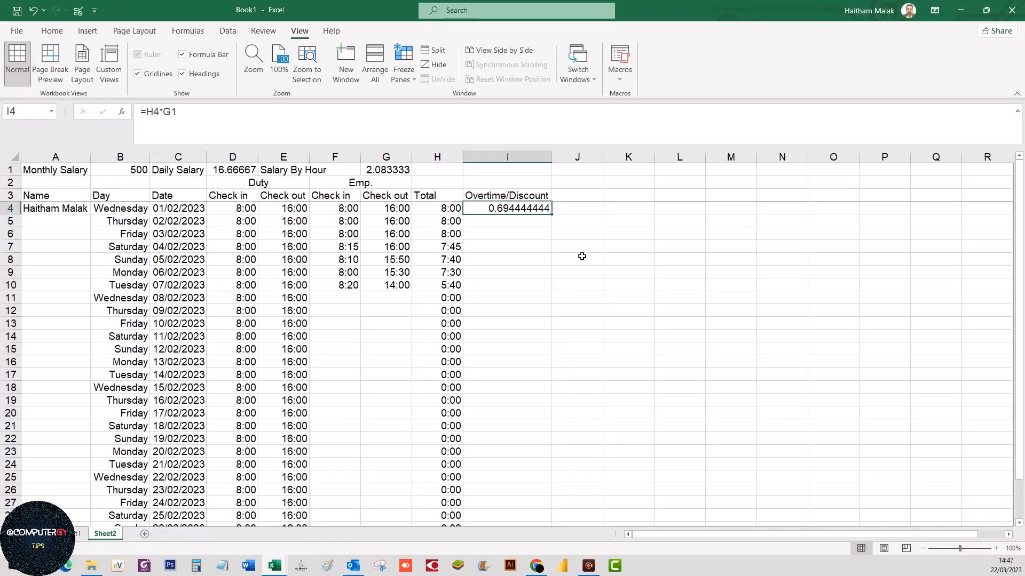
key("Delete")
key("Up")
key("Up")
key("Up")
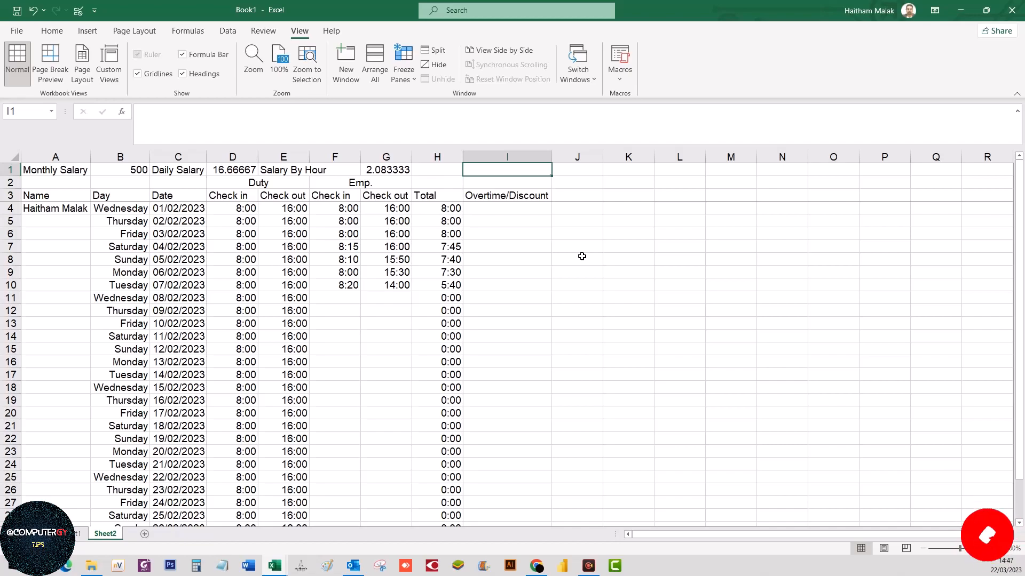
type("1:00")
key("Tab")
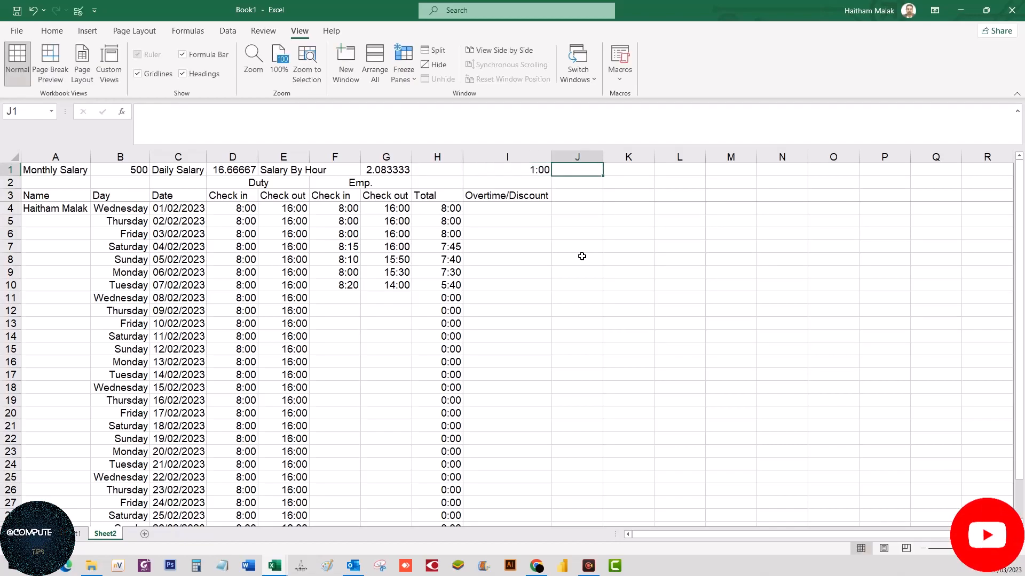
- Enter the formula =I1 in J1 and format the cell as General
type("=I1")
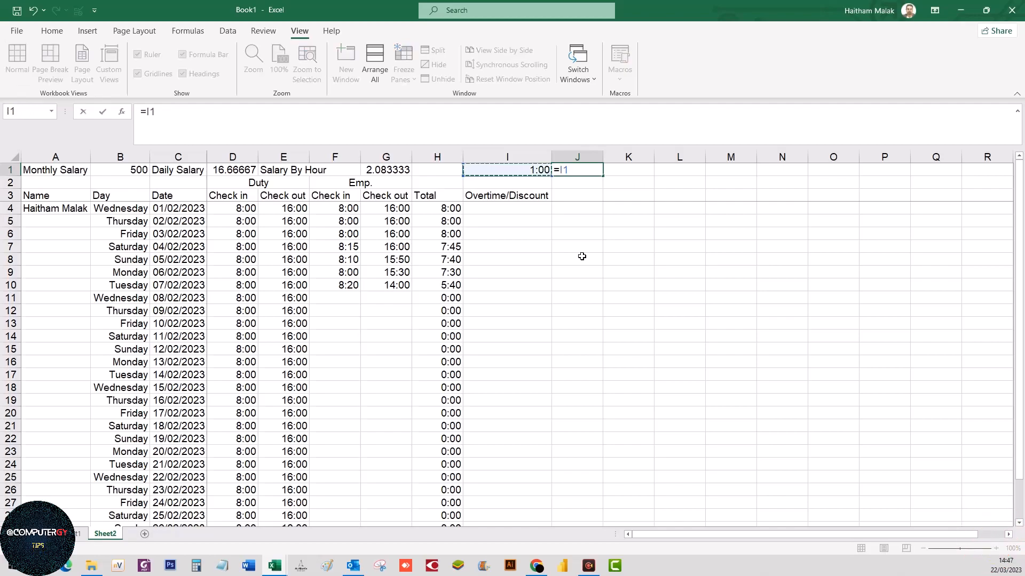
key("ctrl+Return")
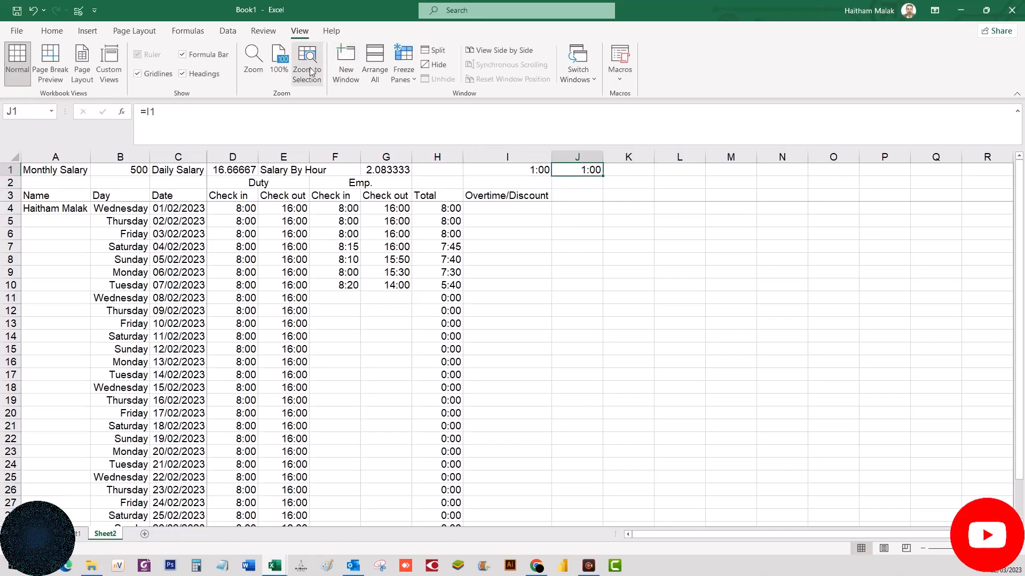
right_click(561, 171)
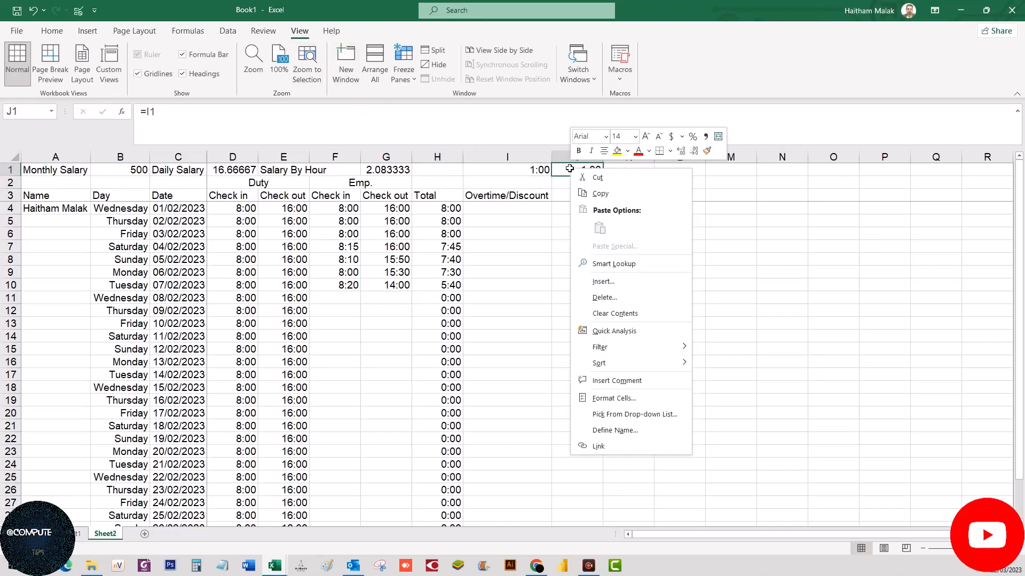
left_click(618, 396)
left_click(506, 308)
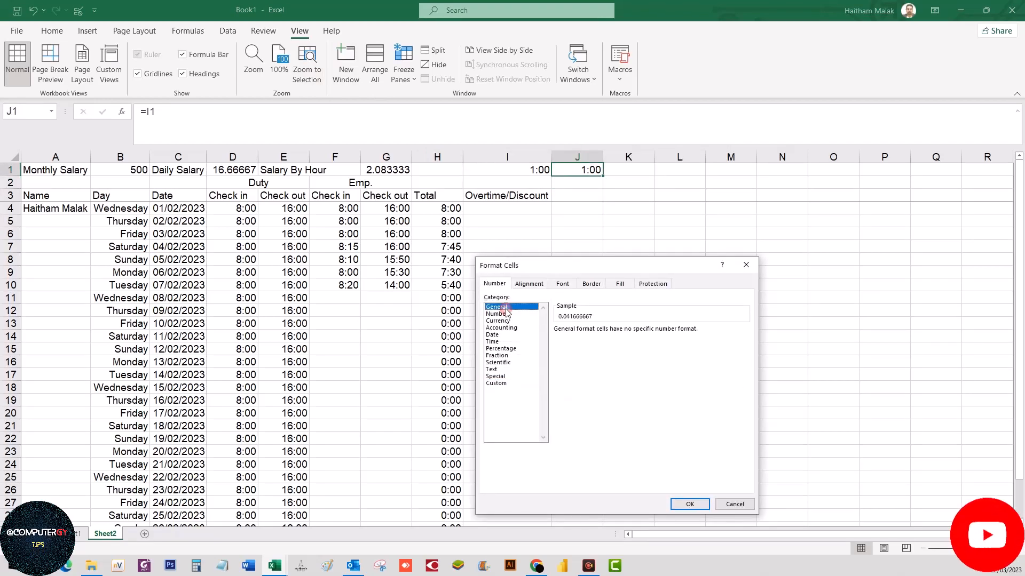
left_click(689, 504)
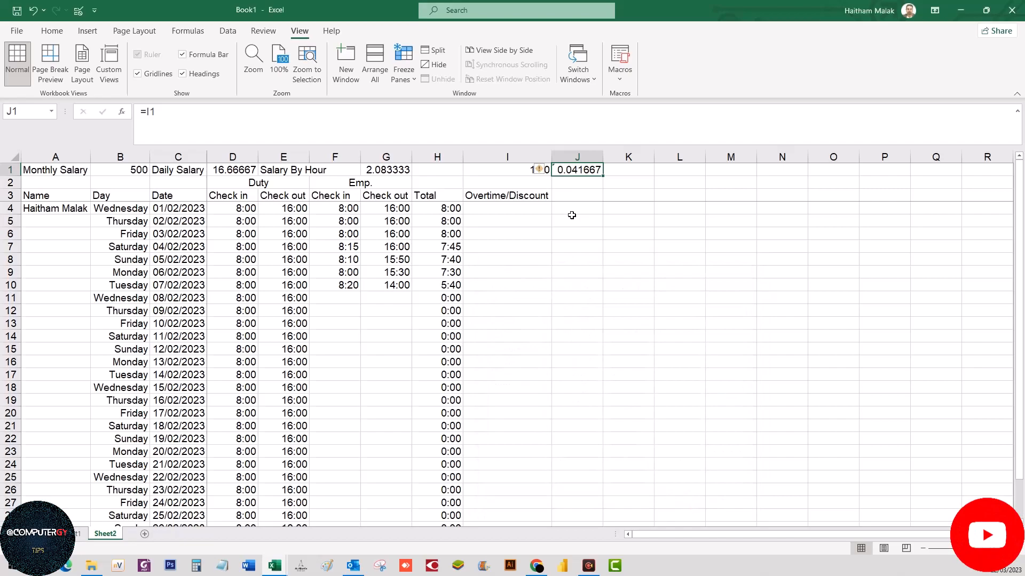
left_click(500, 210)
type("=")
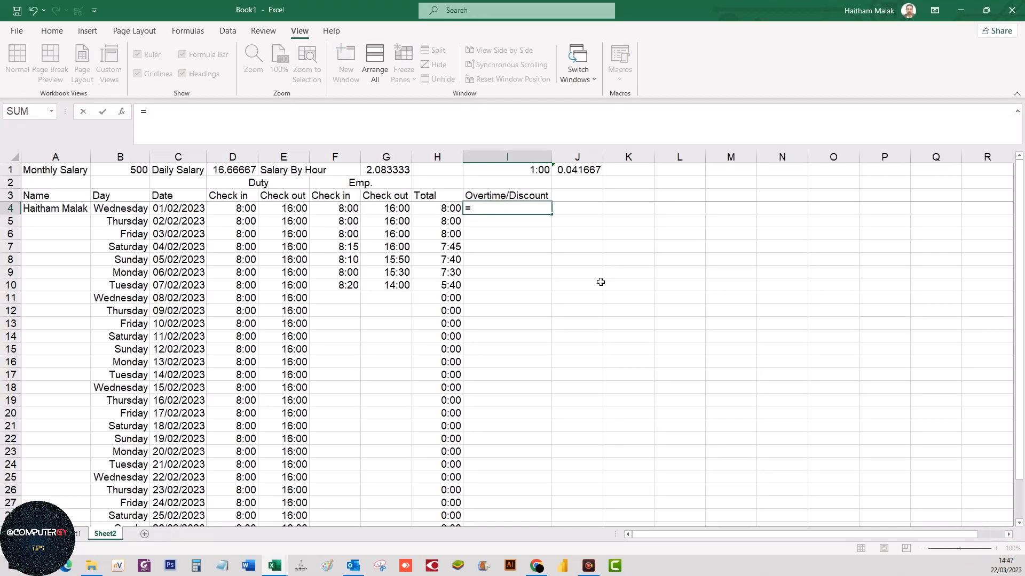
key("Up")
key("Up")
key("Up")
key("Left")
key("Left")
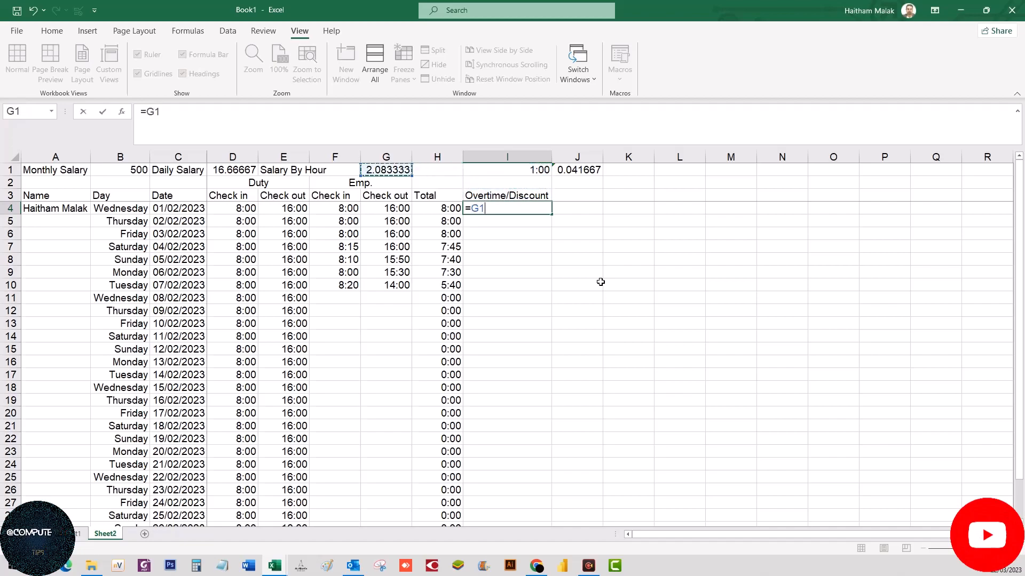
type("*")
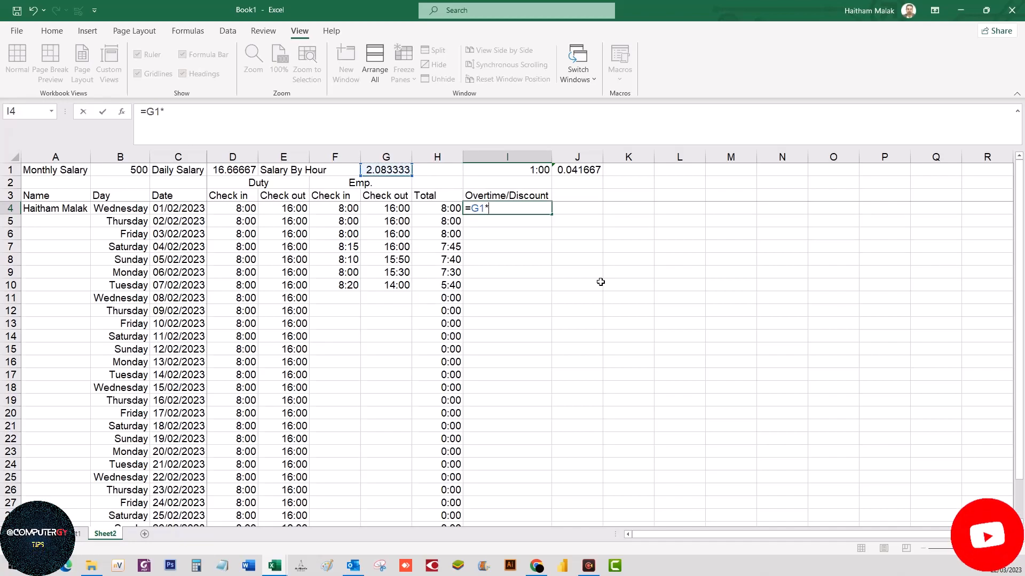
key("Escape")
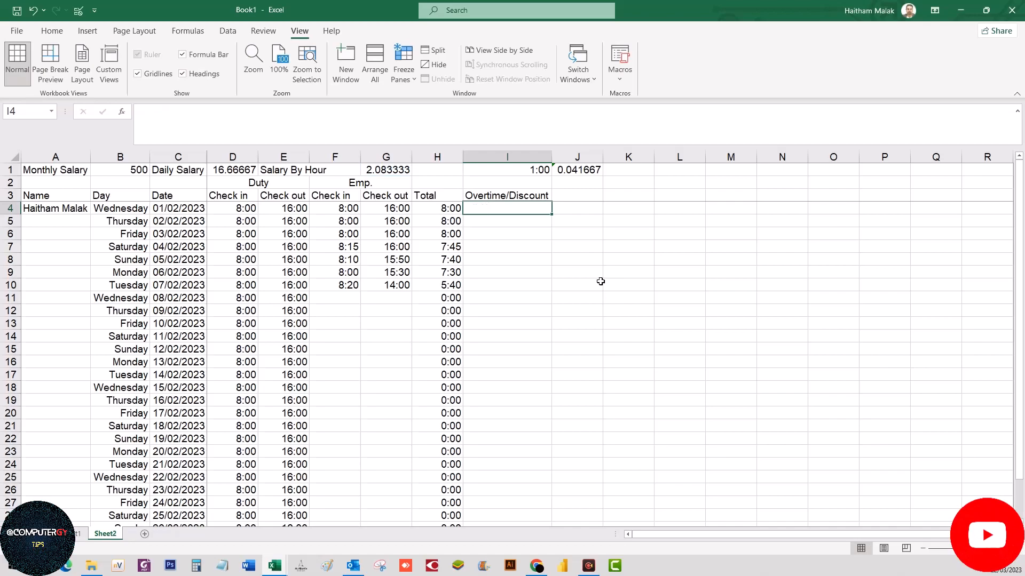
- Insert a column before Overtime/Discount with the heading Hourly Cost in I3 and fit its width to the heading
left_click(507, 157)
right_click(507, 156)
left_click(545, 260)
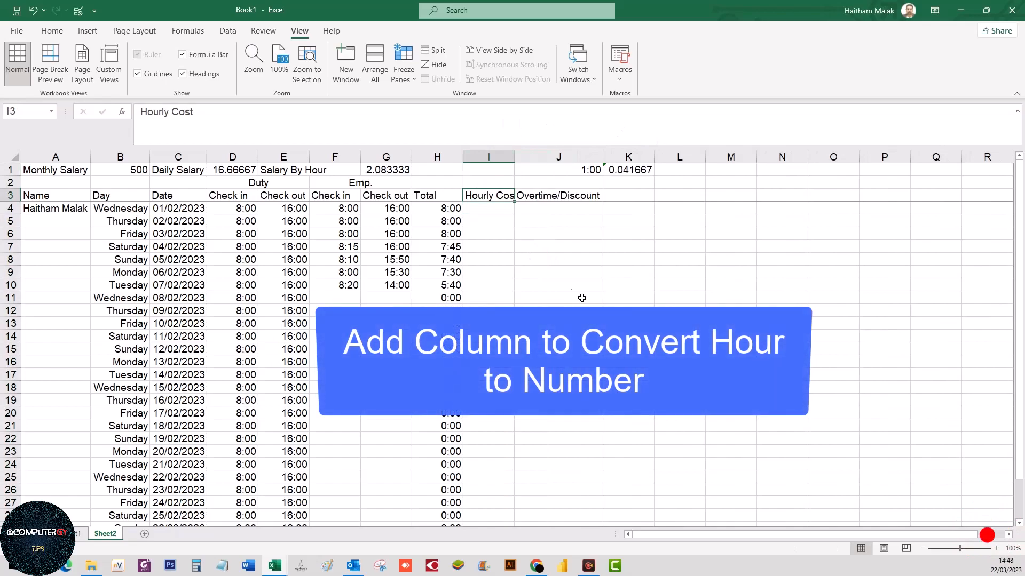
double_click(514, 157)
- Change the heading of the new column in I3 to Hour to number
left_click(496, 205)
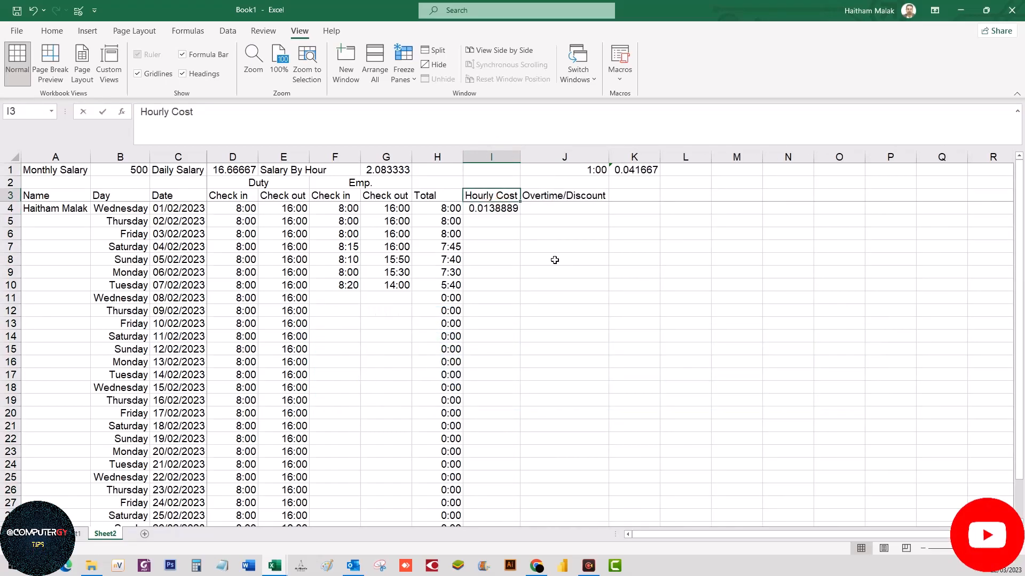
type("Hou")
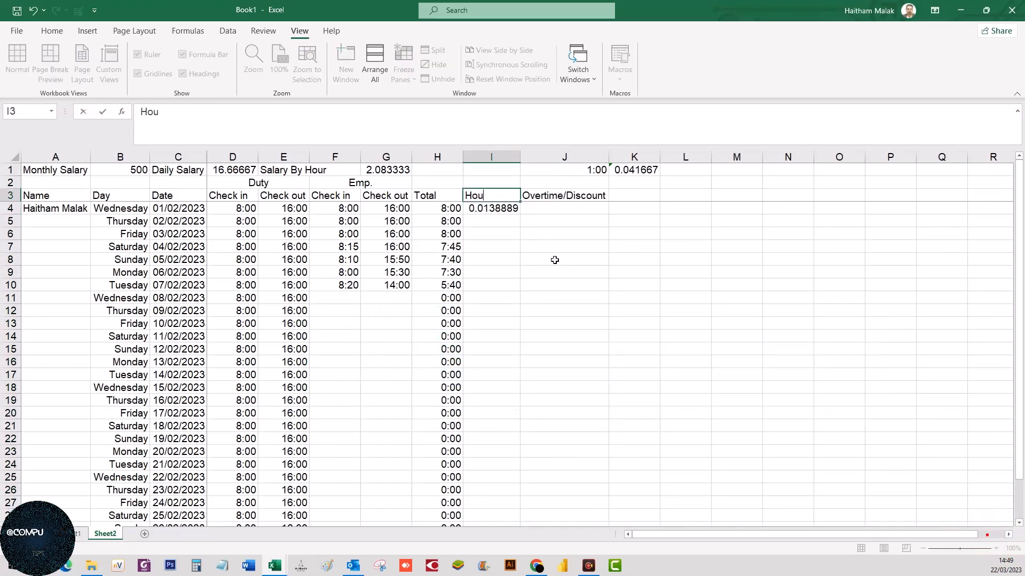
type("r to number")
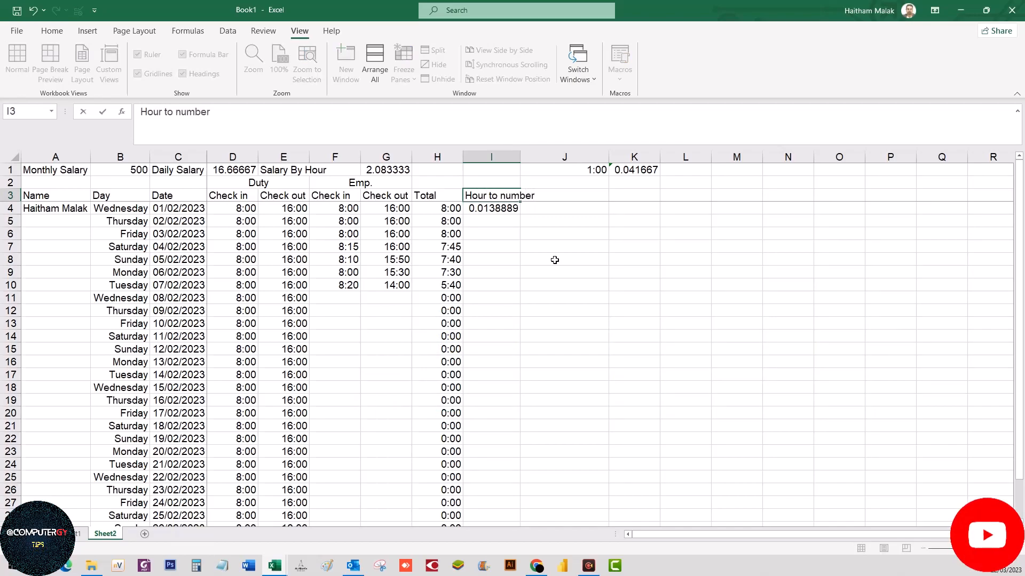
key("Return")
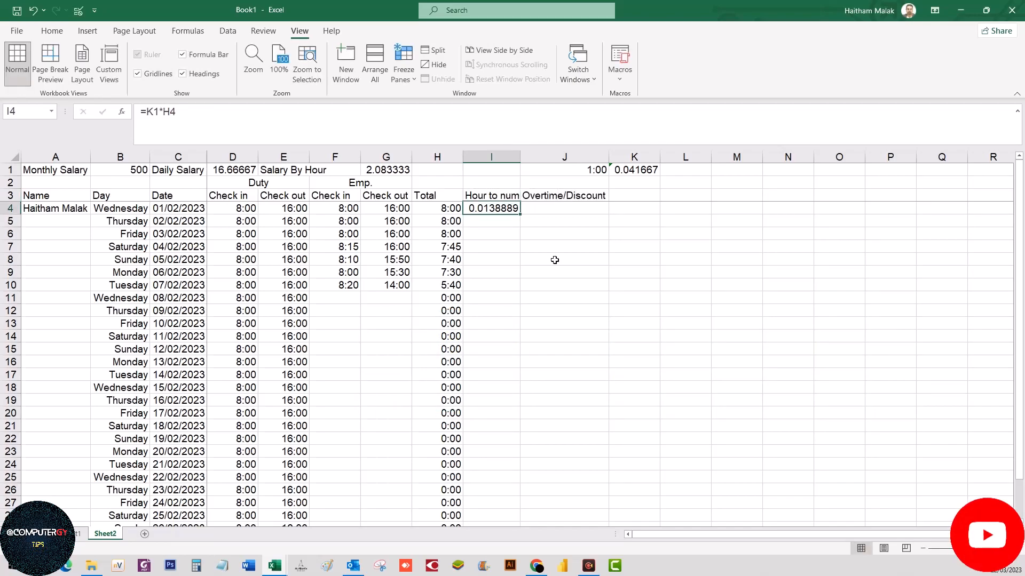
- Replace the formula in I4 with =H4 and fill it down the Hour to number column for all dates
type("=")
key("Left")
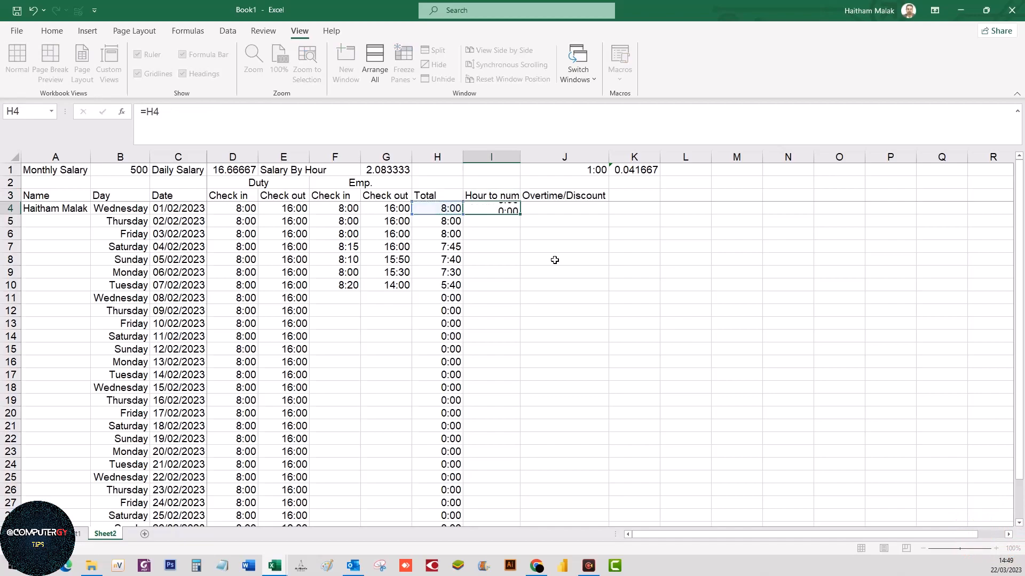
key("Return")
key("Up")
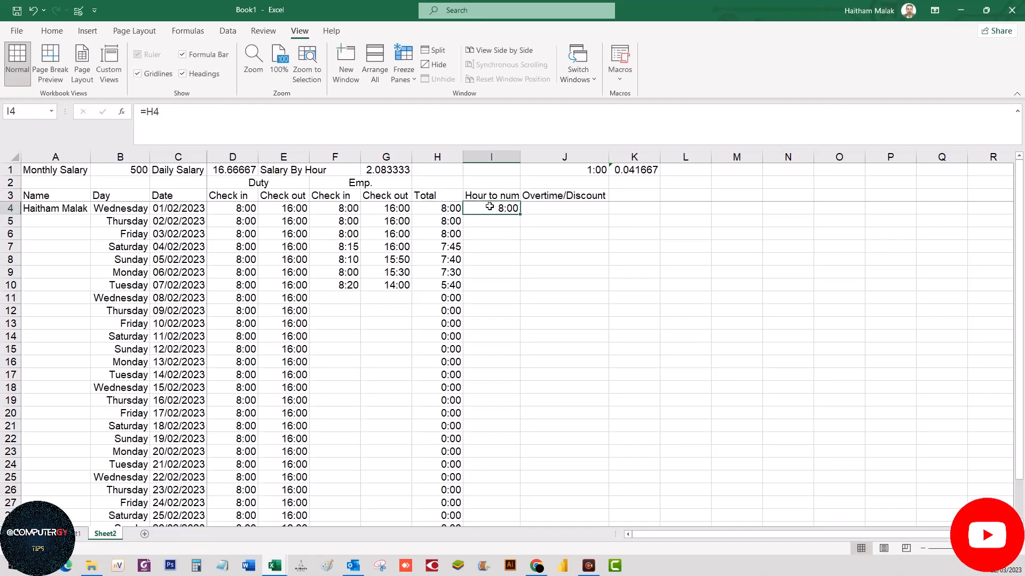
left_click_drag(489, 208, 485, 501)
scroll(494, 459, "up", 2)
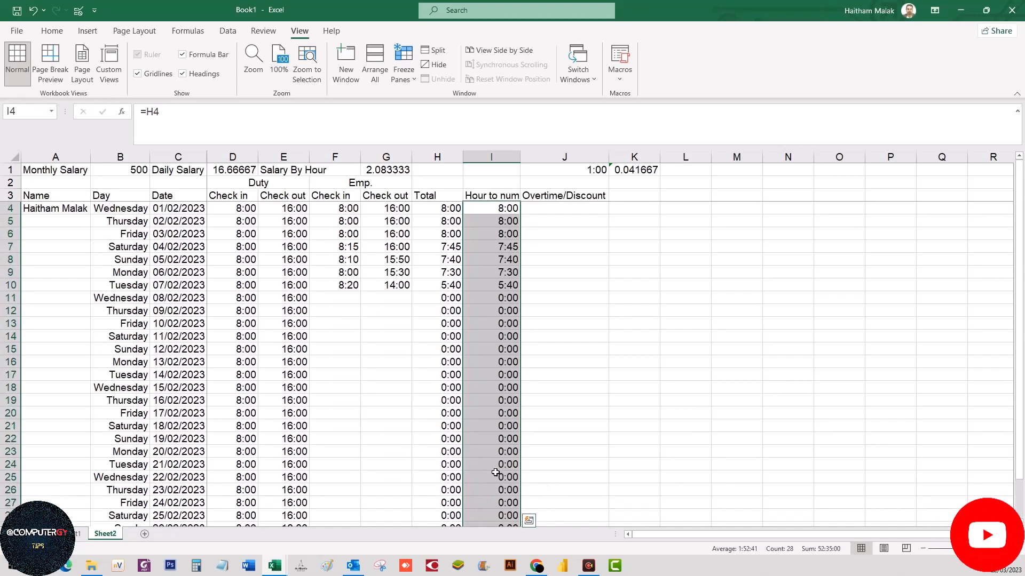
- Format the filled Hour to number cells from I4 down as General
right_click(488, 239)
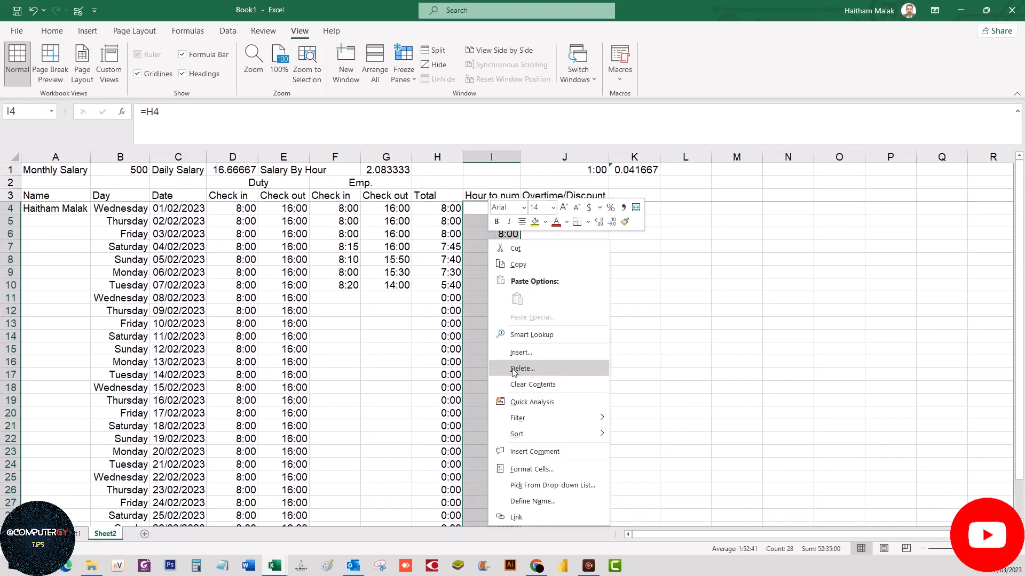
left_click(540, 470)
left_click(419, 342)
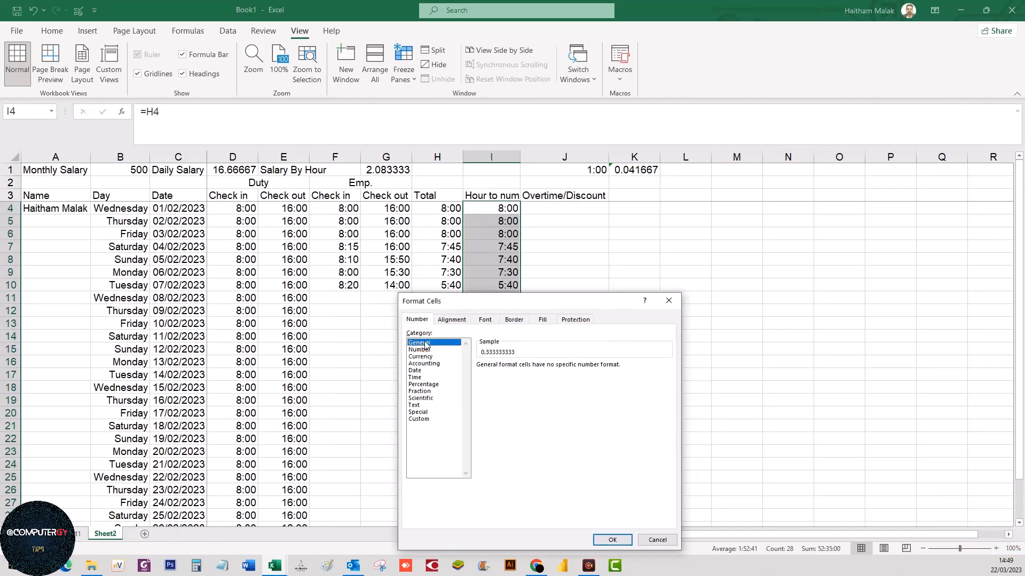
left_click(610, 540)
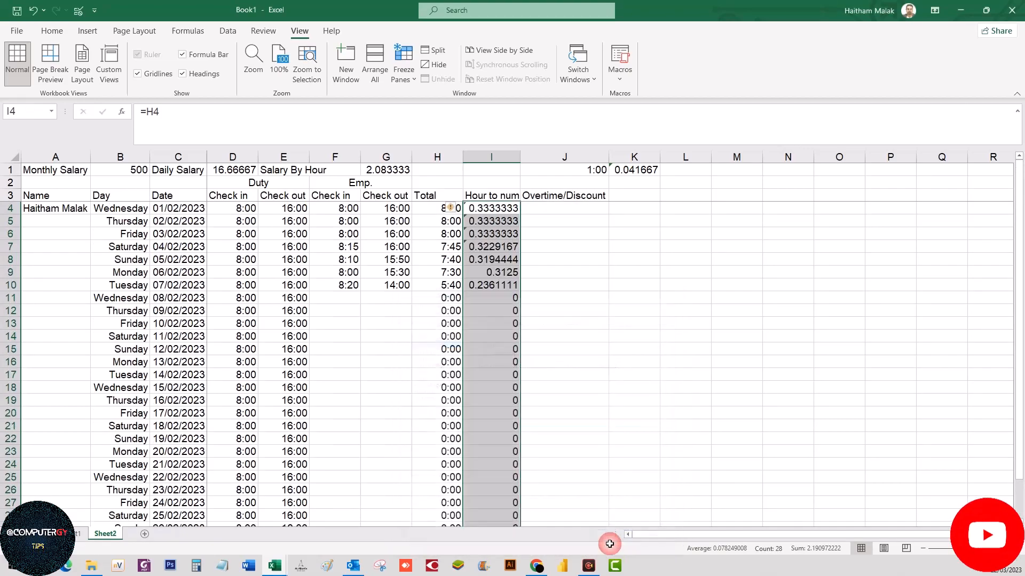
left_click(494, 234)
- Calculate the first Overtime/Discount value in J4 with the formula =I4*G1
left_click(541, 207)
type("=I4=")
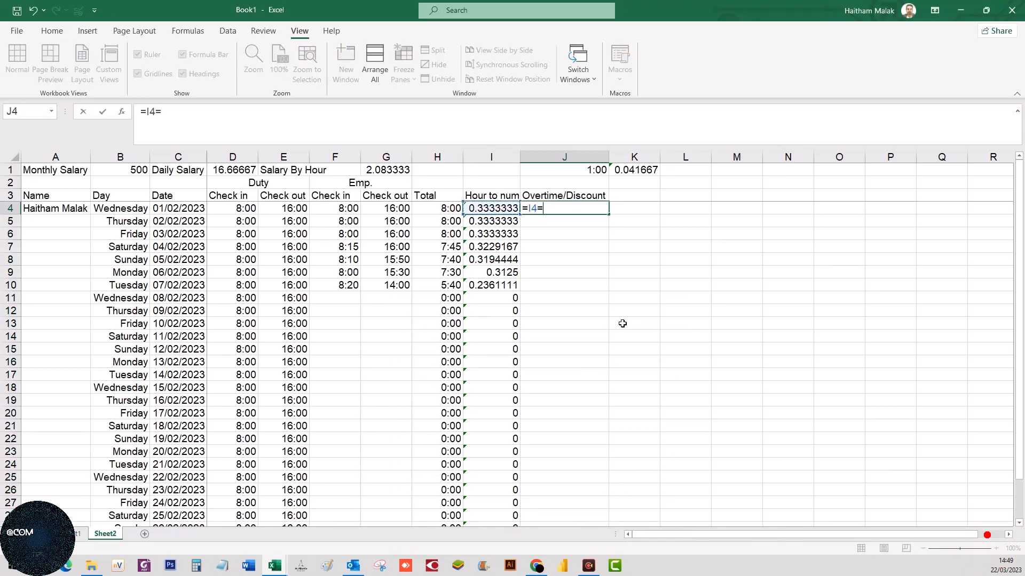
key("BackSpace")
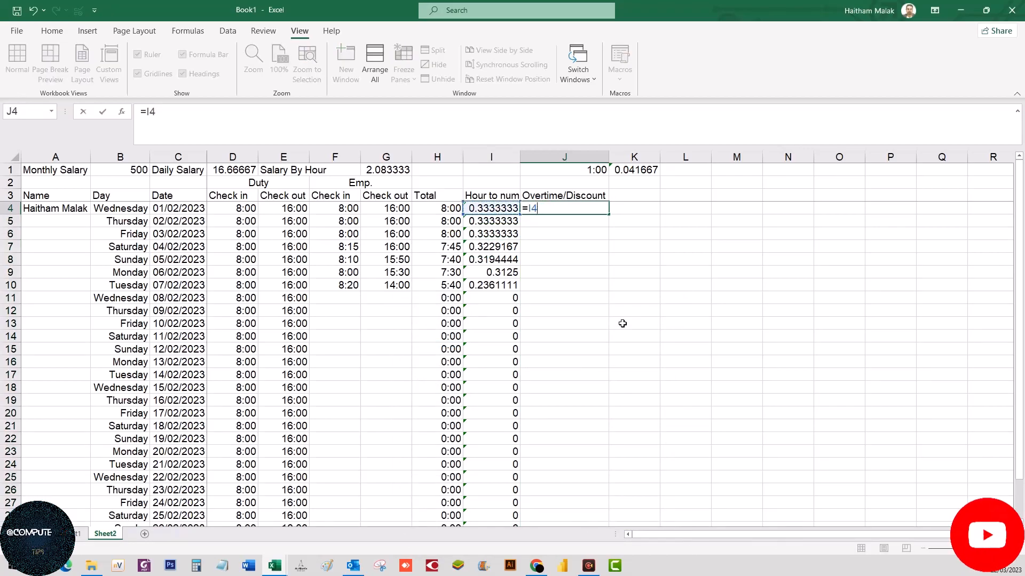
type("*")
key("Up")
key("Up")
key("Up")
key("Left")
key("Left")
key("Left")
key("Left")
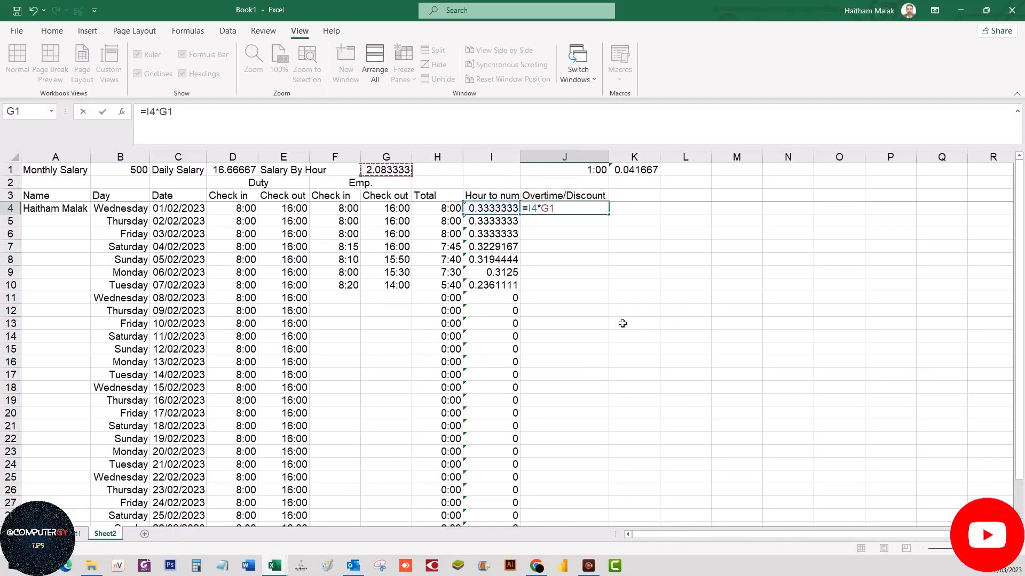
key("Right")
key("Return")
key("Up")
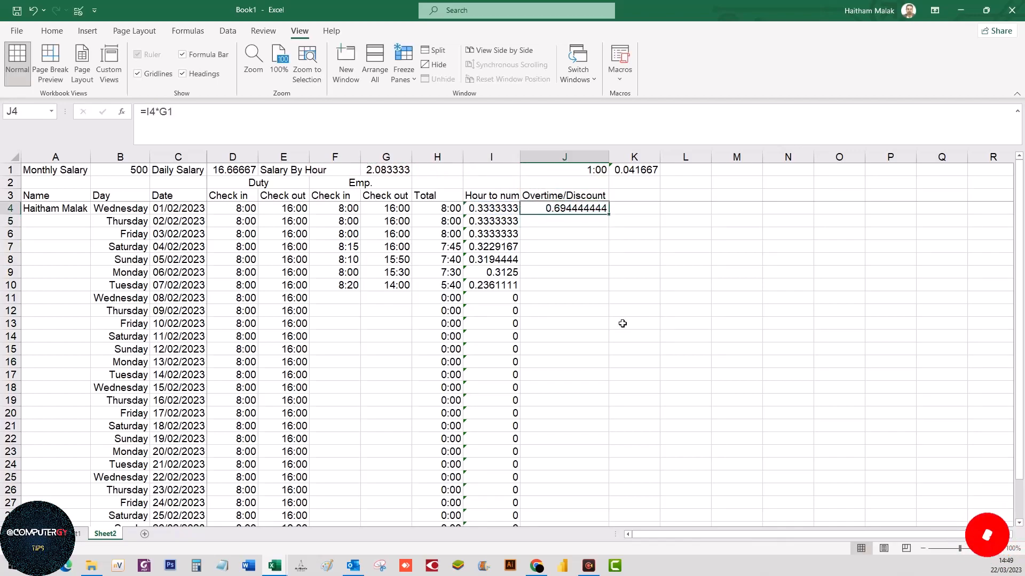
- Extend the formula in J4 to =I4*G1*24 and fill it down the Overtime/Discount column for all dates
left_click(272, 124)
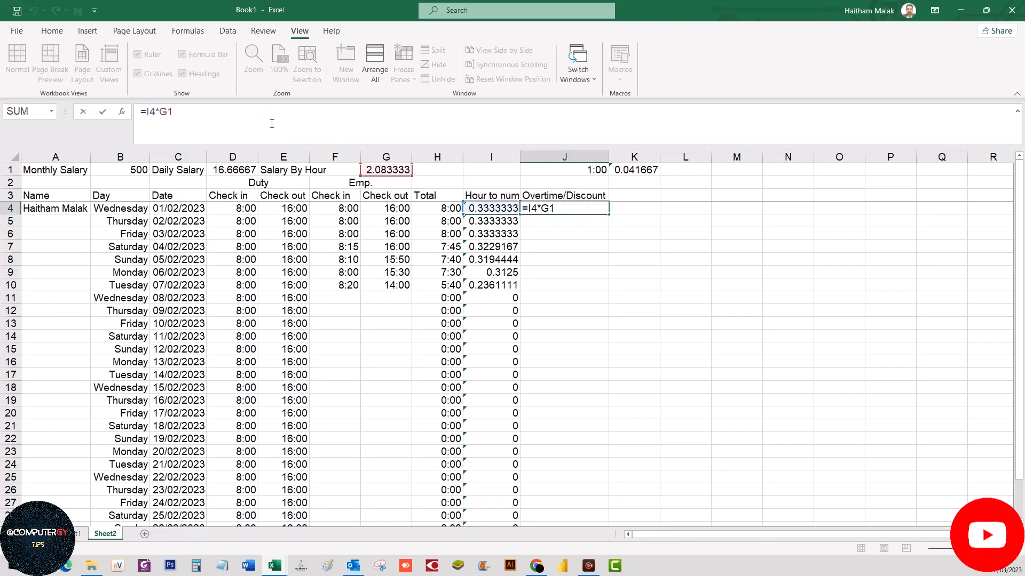
key("Return")
key("Up")
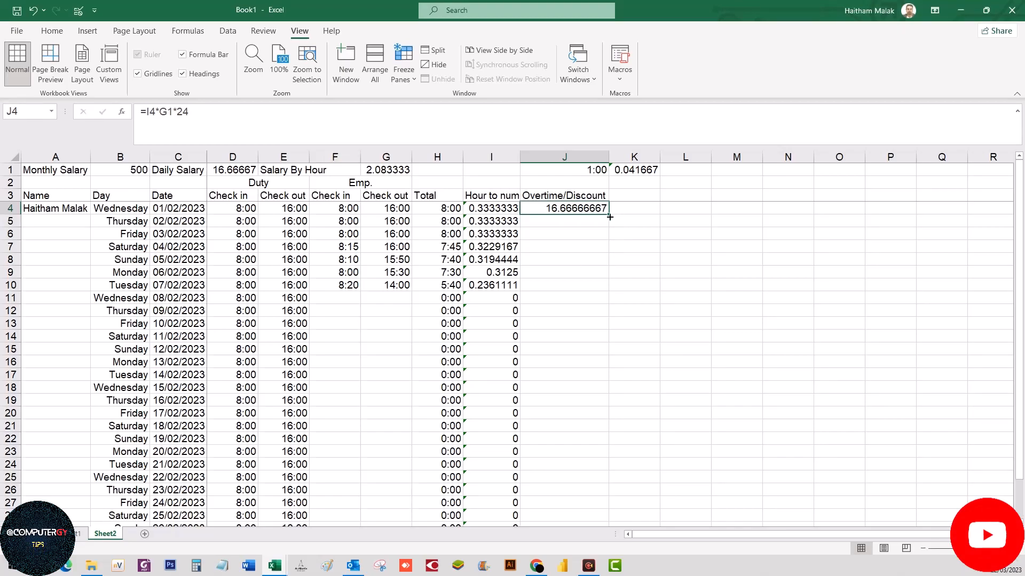
left_click_drag(608, 215, 607, 504)
scroll(601, 492, "up", 2)
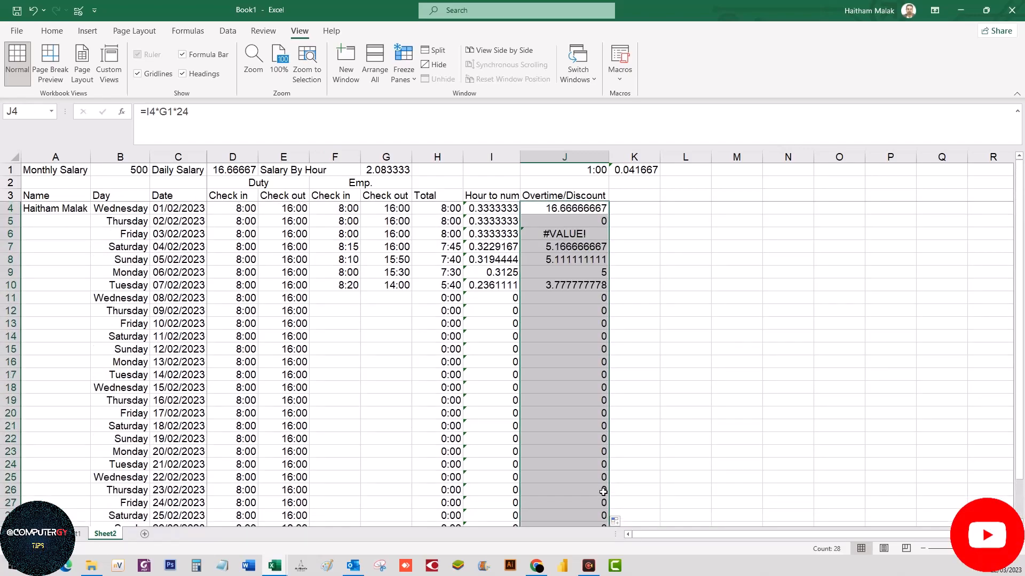
- Make the hourly salary reference in J4 absolute, as =I4*$G$1*24, and fill it down the Overtime/Discount column for all dates
left_click(562, 234)
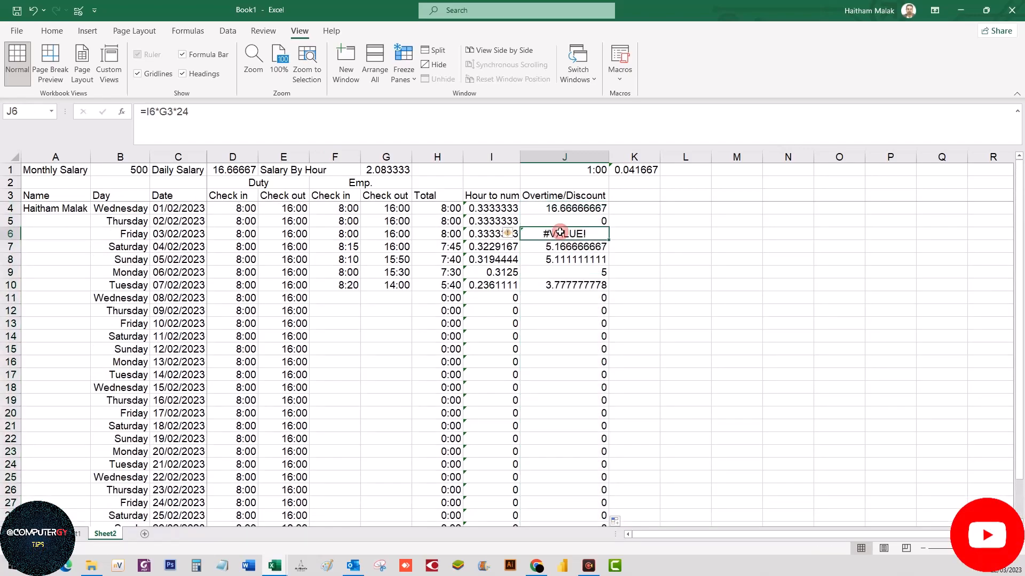
left_click(418, 124)
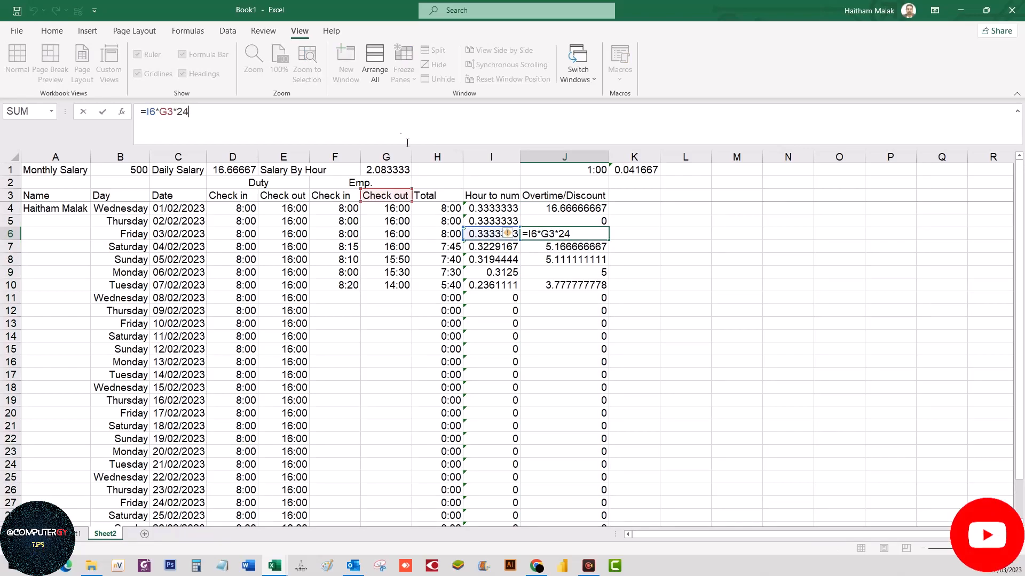
key("ctrl+Return")
key("Up")
key("Up")
left_click(363, 123)
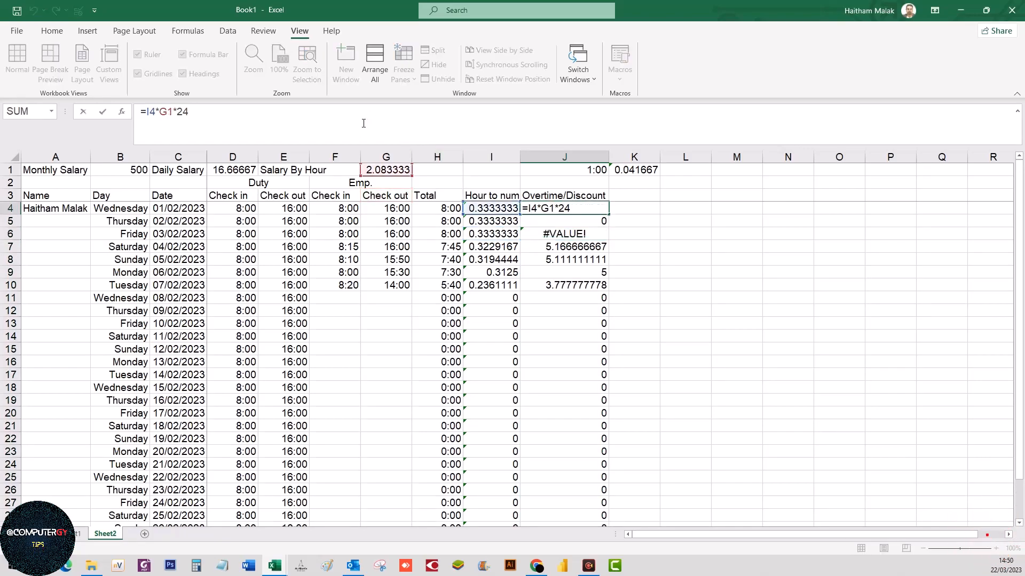
double_click(165, 111)
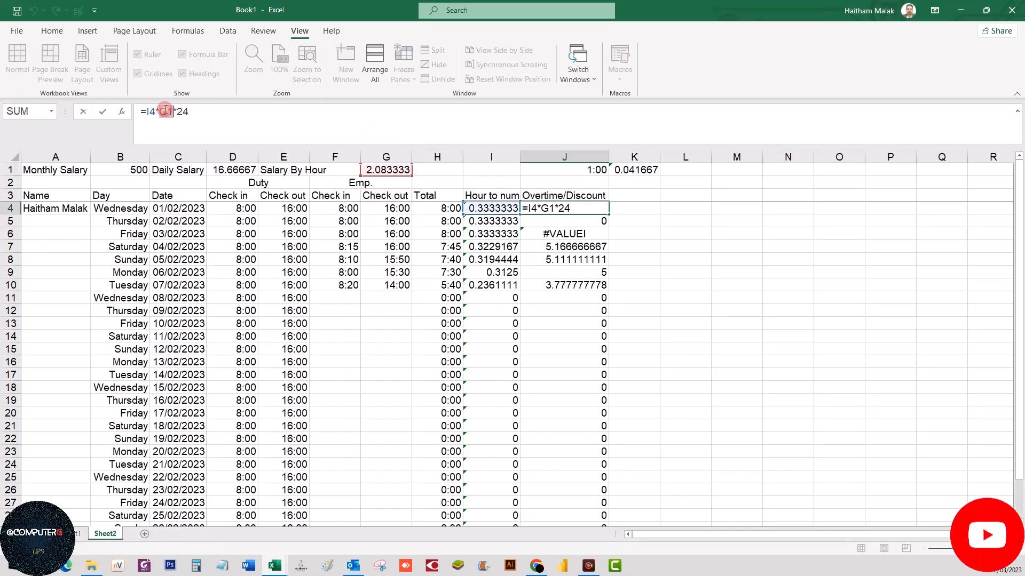
key("F4")
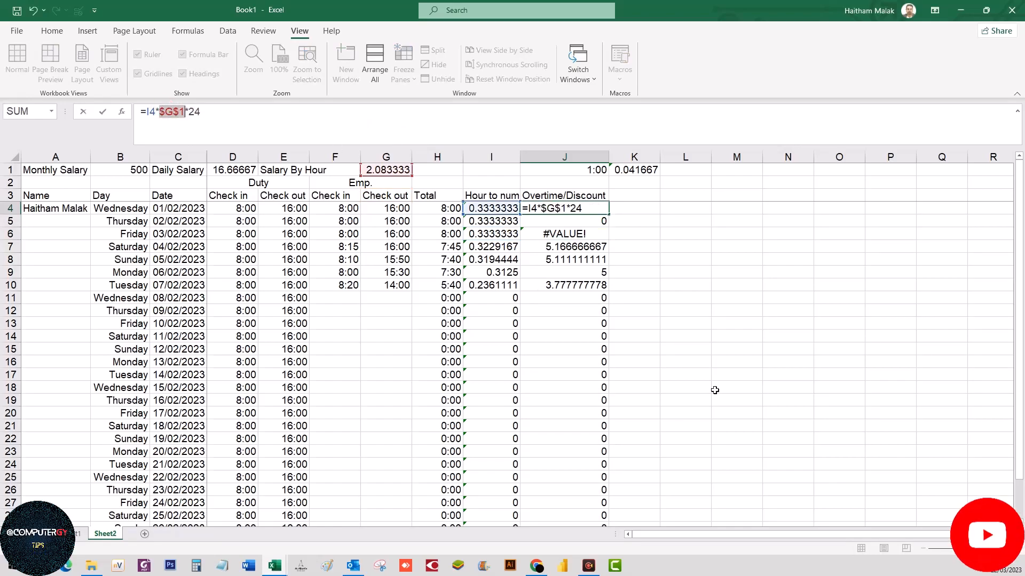
key("ctrl+Return")
key("ctrl+shift+Down")
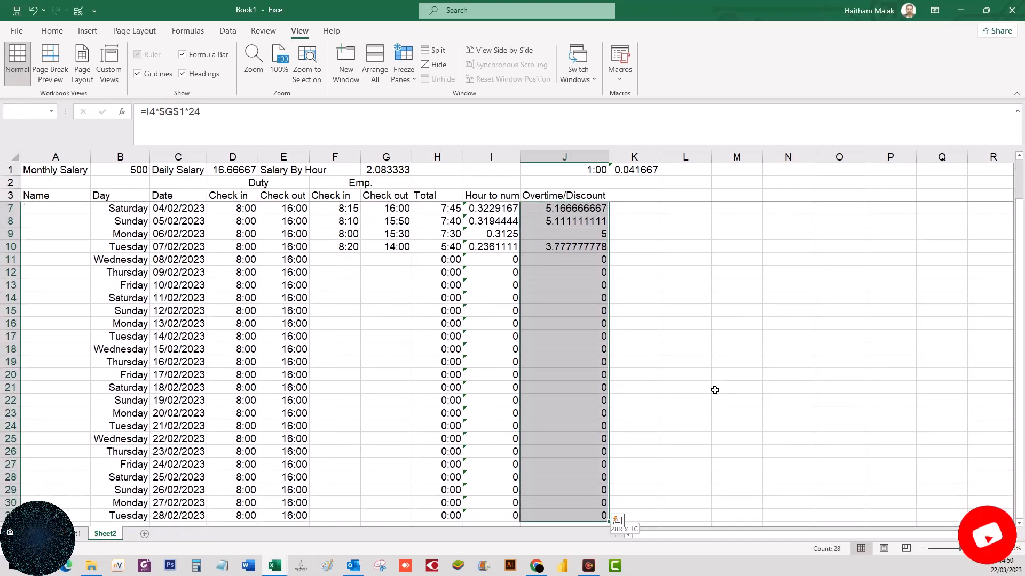
key("ctrl+d")
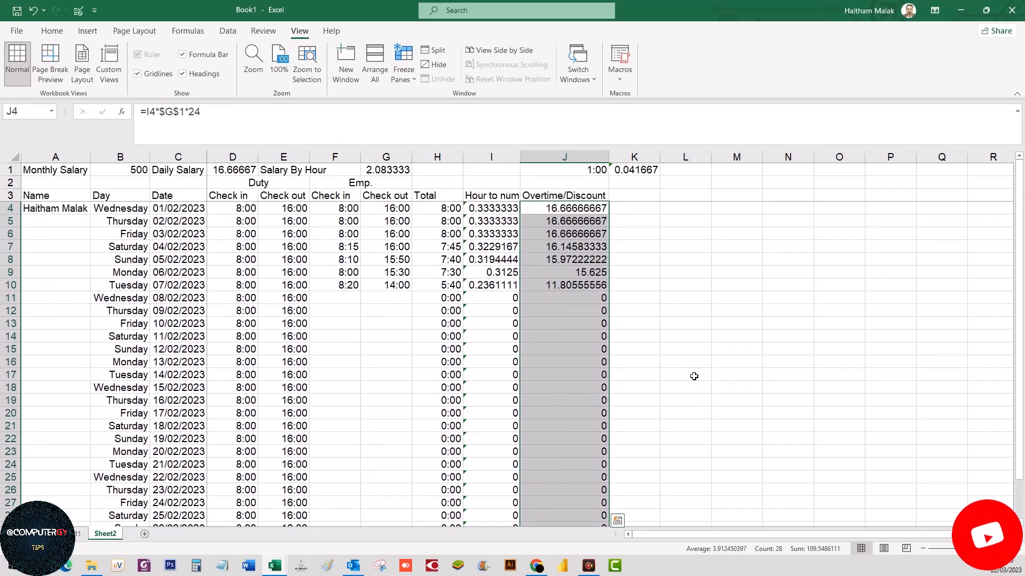
- Enter the employee check-in 8:00 and check-out 16:00 for Wednesday 08/02/2023 in row 11
left_click(550, 272)
left_click(350, 298)
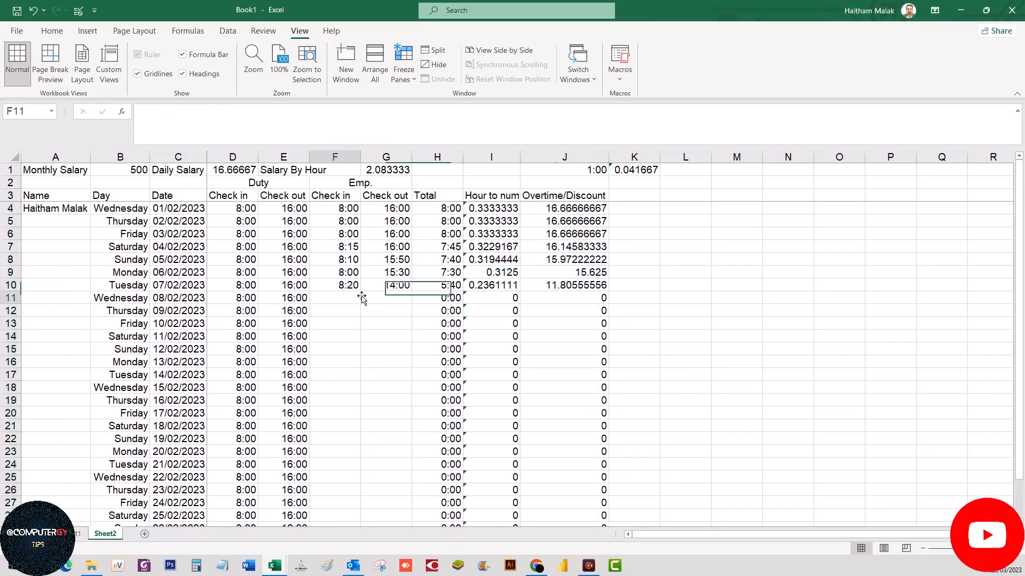
type("8:00")
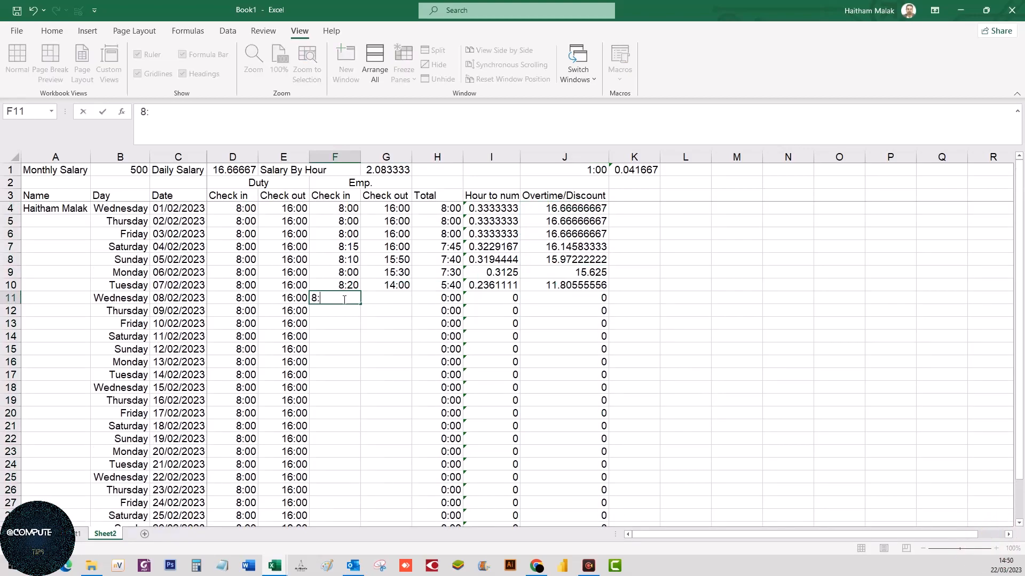
key("Tab")
type("16")
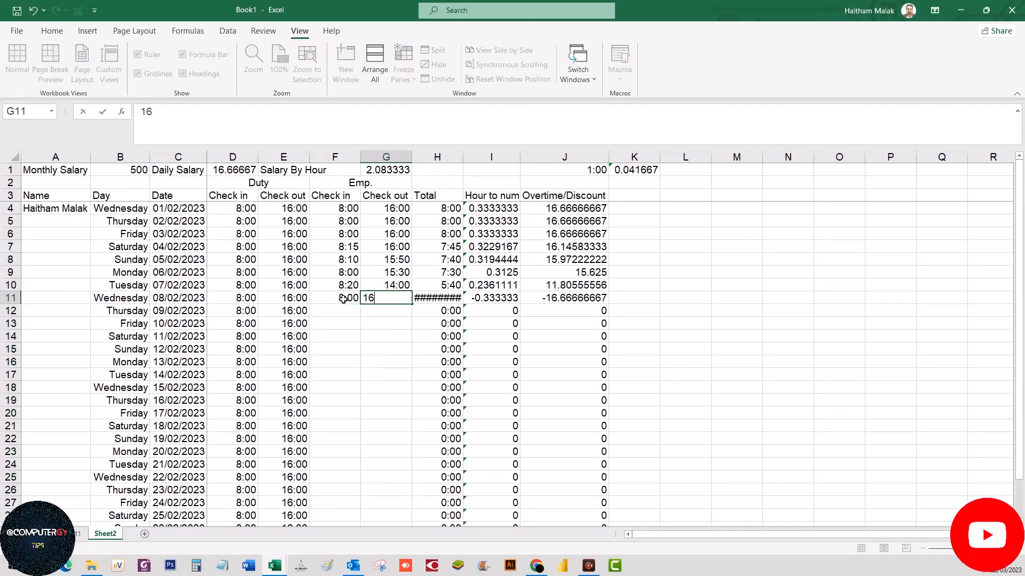
type(":00")
key("Return")
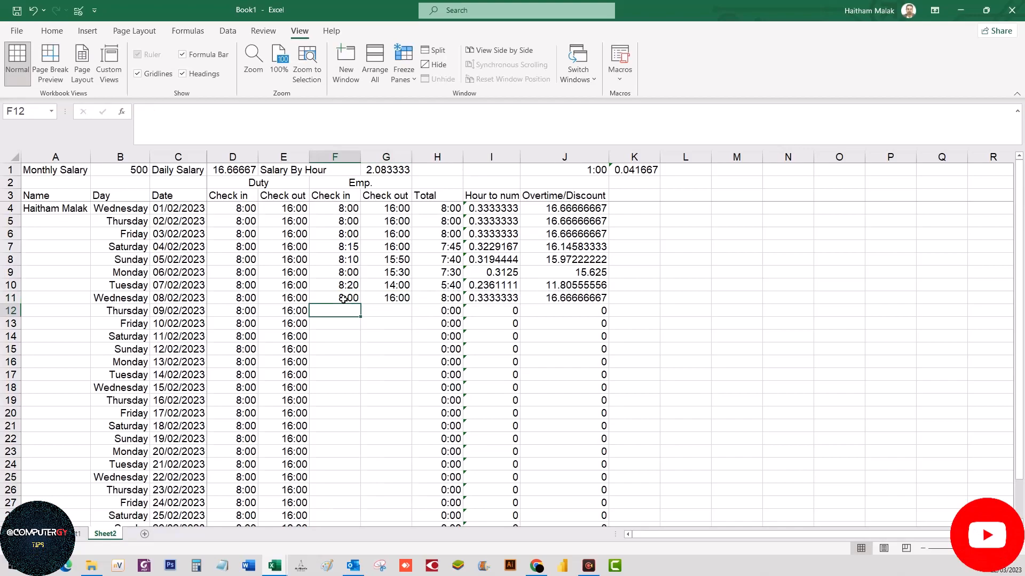
- Enter the employee check-in 8:05 and check-out 15:55 for Thursday 09/02/2023 in row 12
type("8:05")
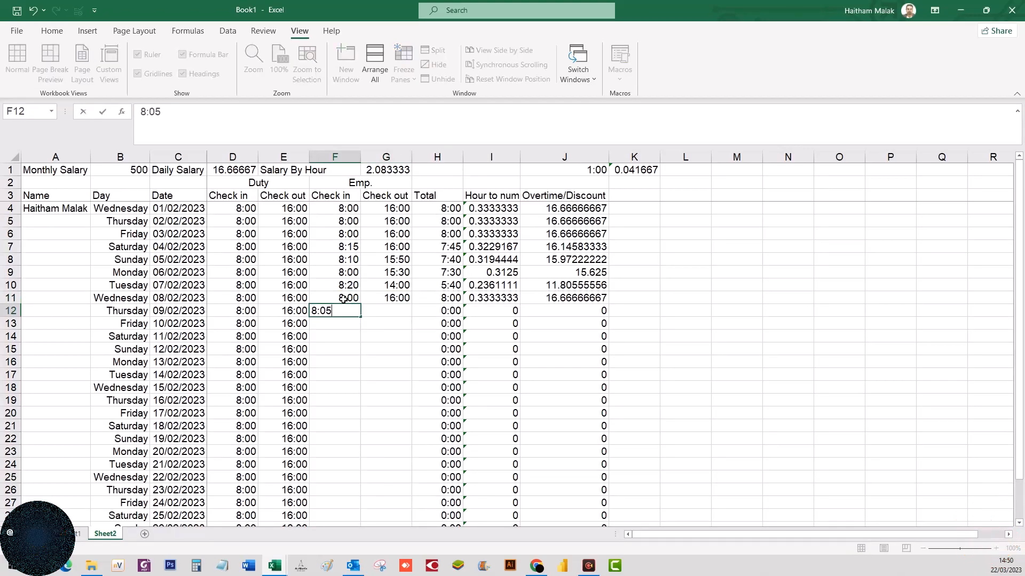
key("Tab")
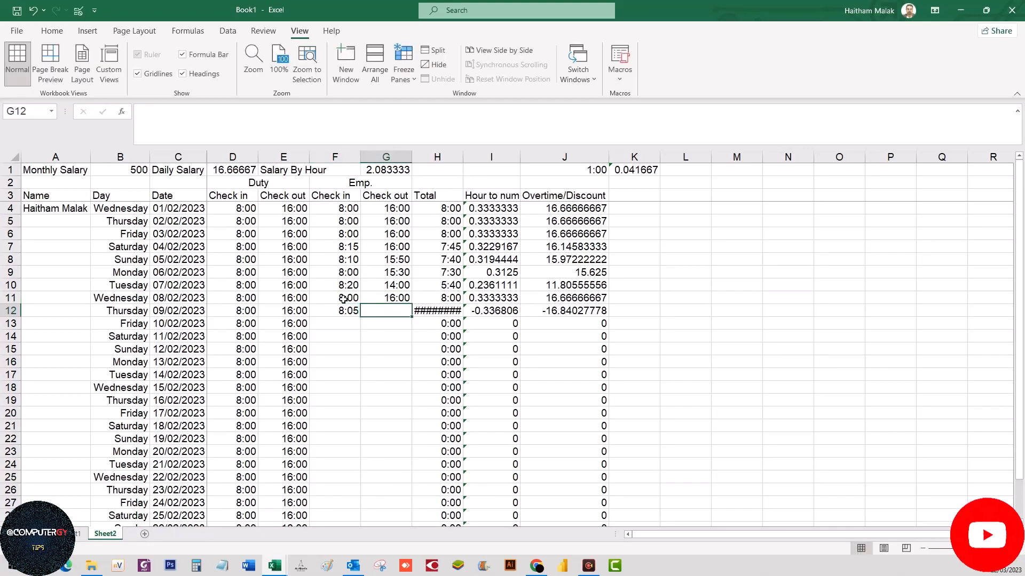
type("15:55")
key("Return")
key("Left")
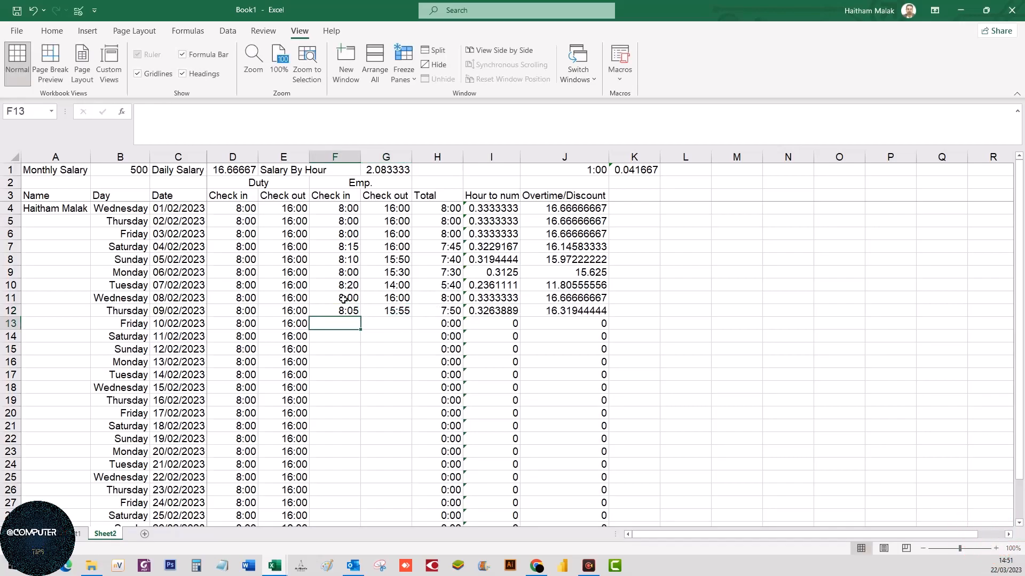
- Enter the employee check-in 8:05 and check-out 16:00 for Friday 10/02/2023 in row 13
type("8:05")
key("Tab")
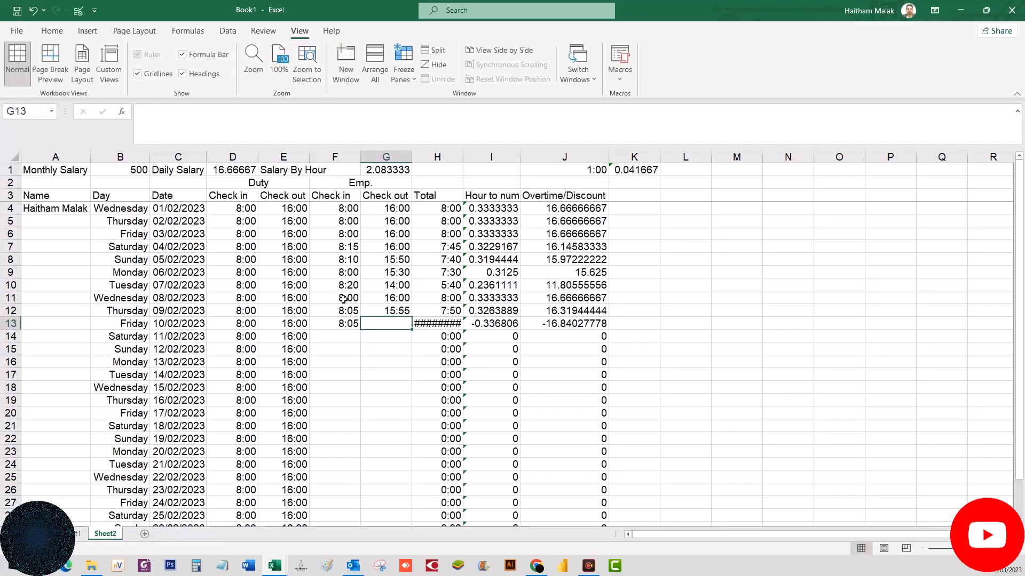
type("16:00")
key("Return")
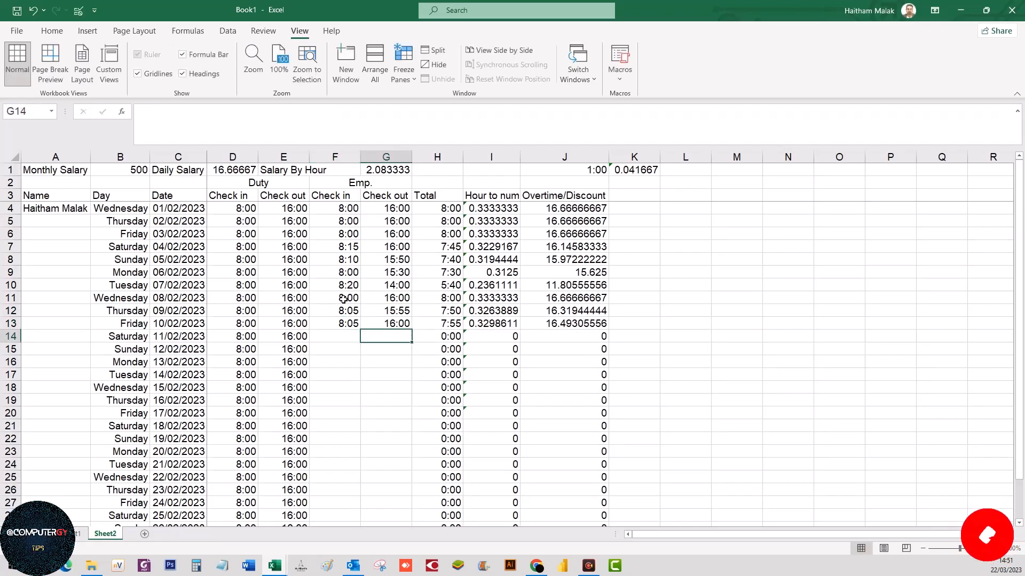
- Enter the employee check-in 8:30 and check-out 15:45 for Saturday 11/02/2023 in row 14
key("Left")
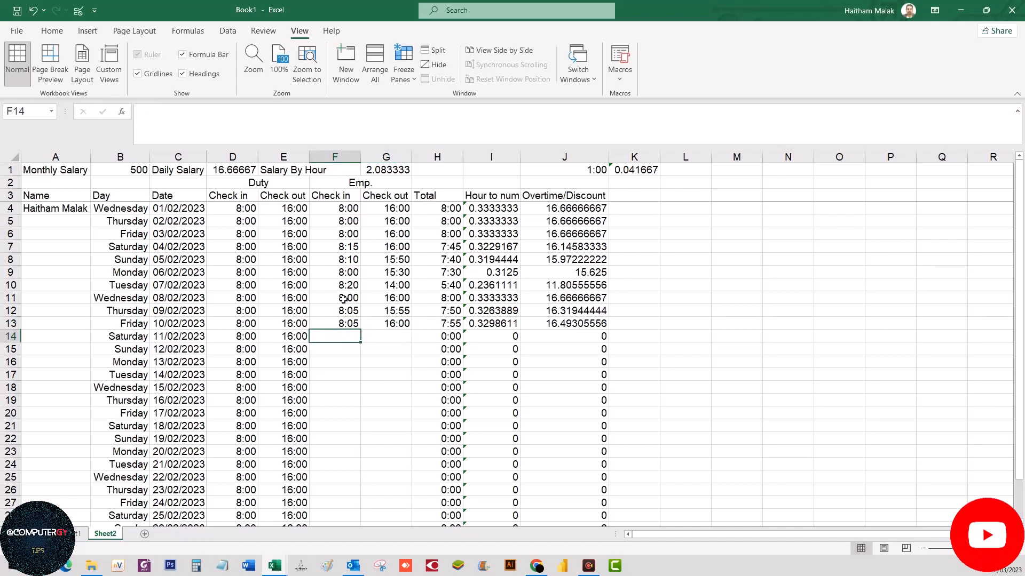
type("8")
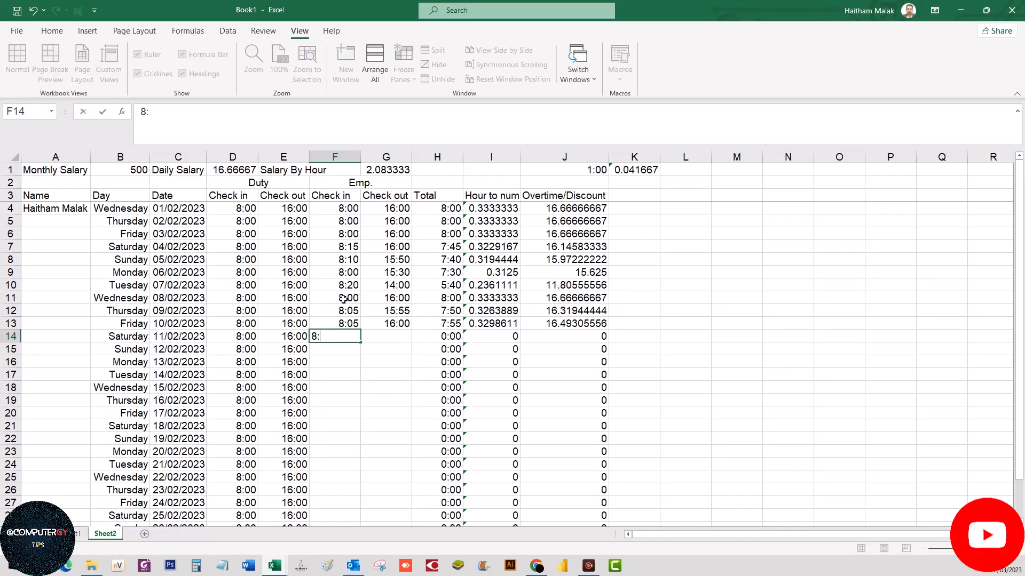
type(":30")
key("Return")
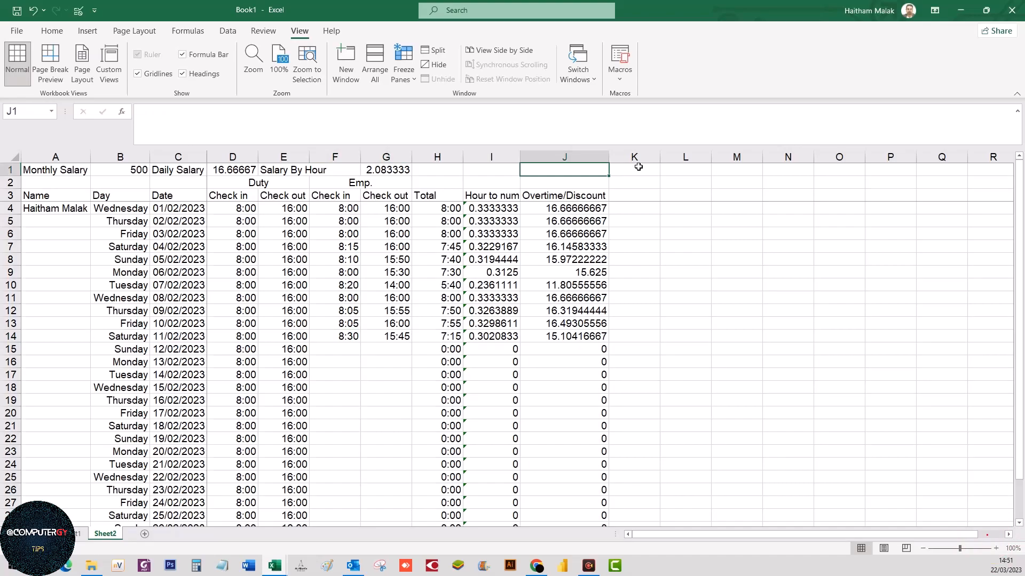
- Label J1 as Salary Total and sum the Overtime/Discount column in K1 with =SUM(J4:J31)
type("Sal")
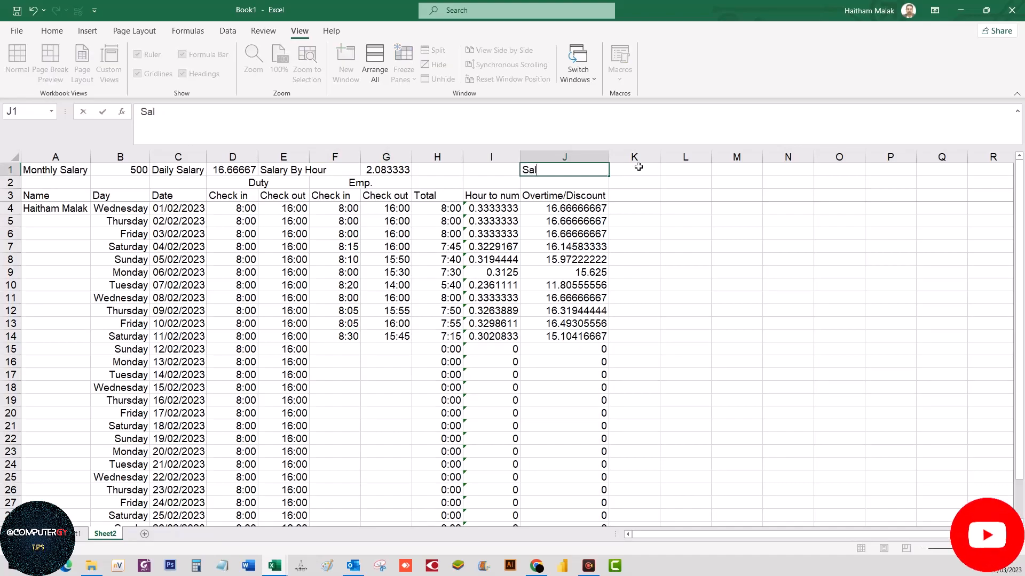
type("ary Total")
left_click(639, 169)
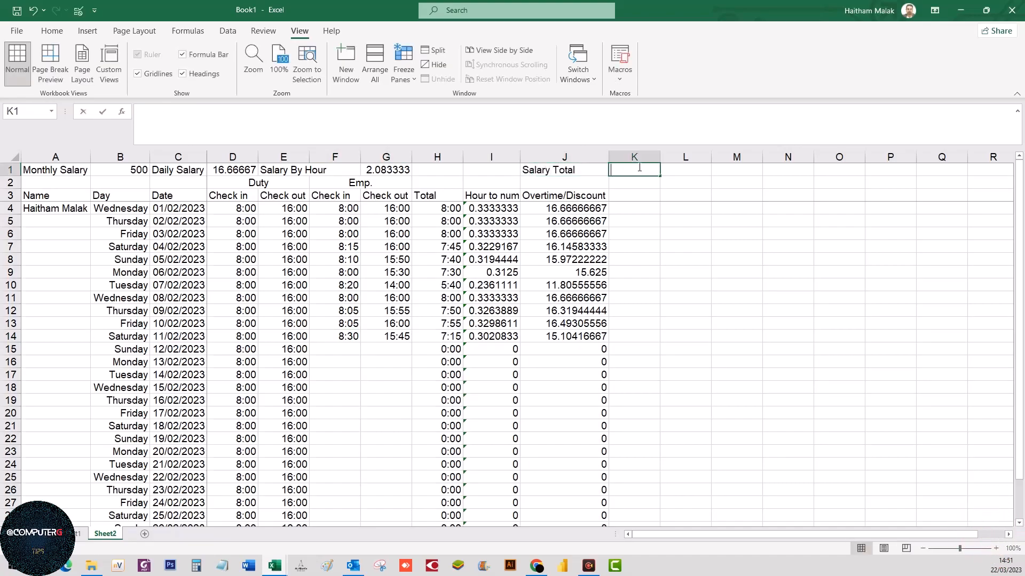
type("=")
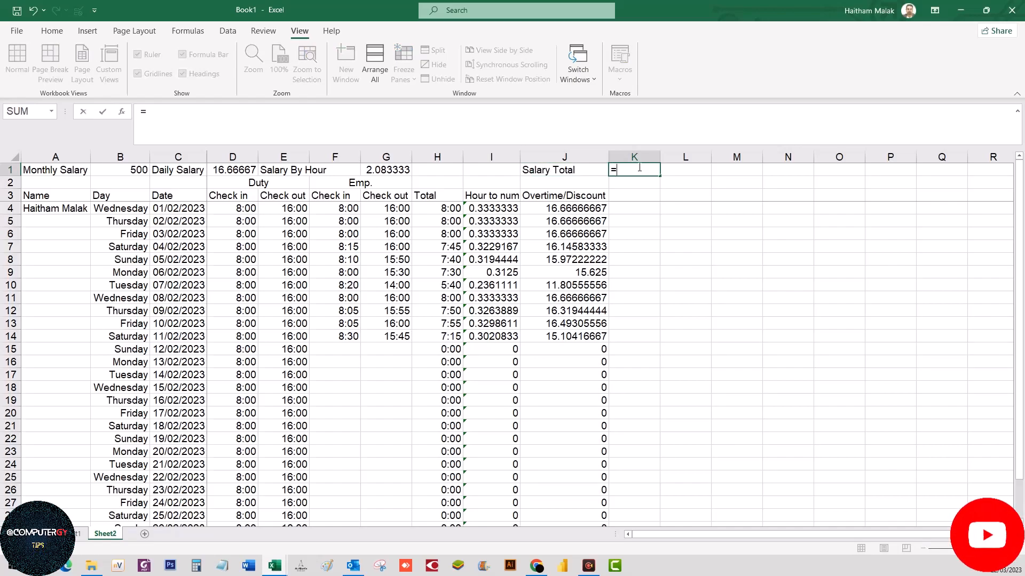
type("su")
key("Tab")
key("Left")
key("Down")
key("Down")
key("Down")
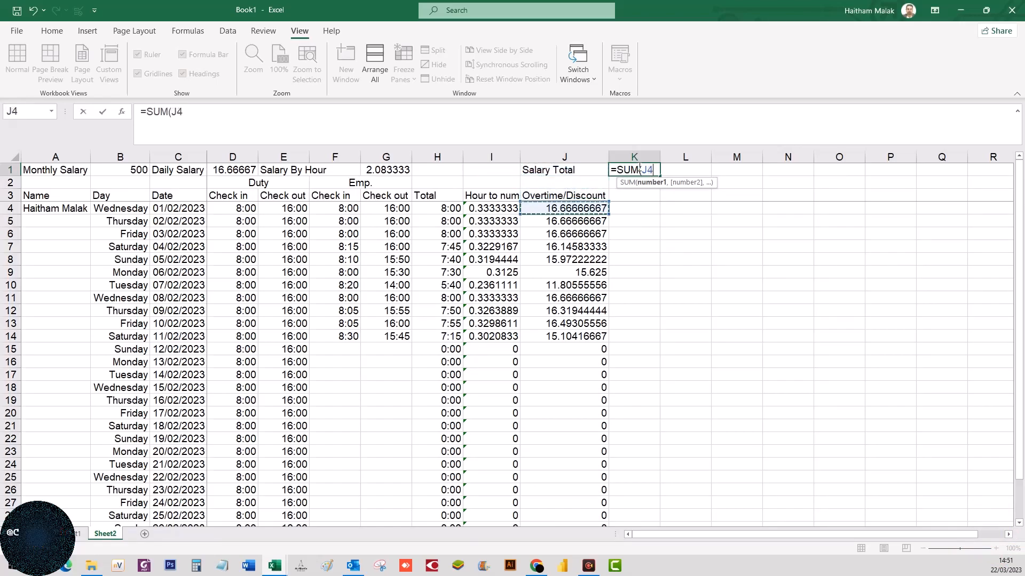
key("ctrl+shift+Down")
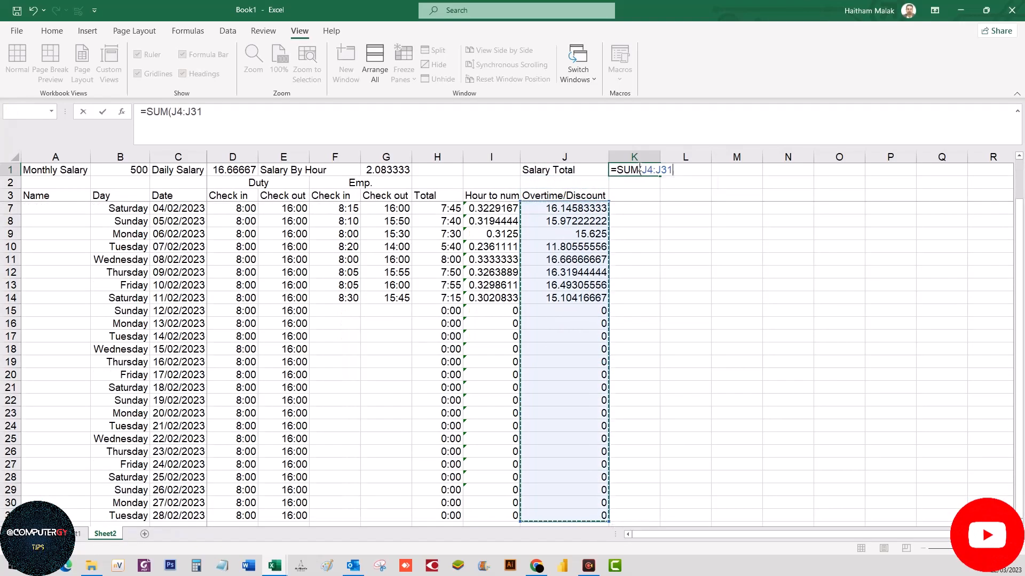
key("ctrl+Return")
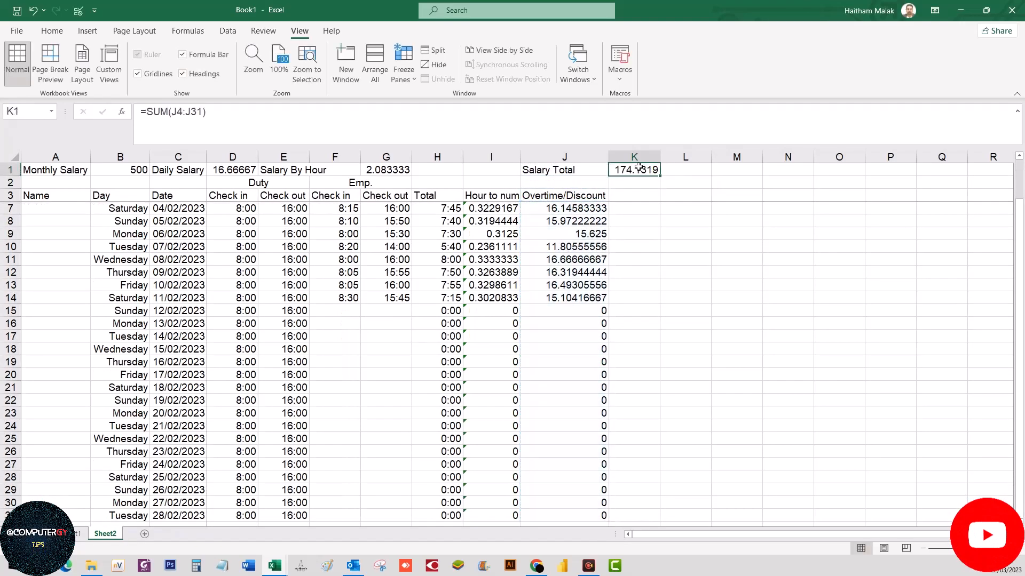
- Enter the employee check-in 8:00 and check-out 16:00 for Sunday 12/02/2023 in row 15
left_click(352, 312)
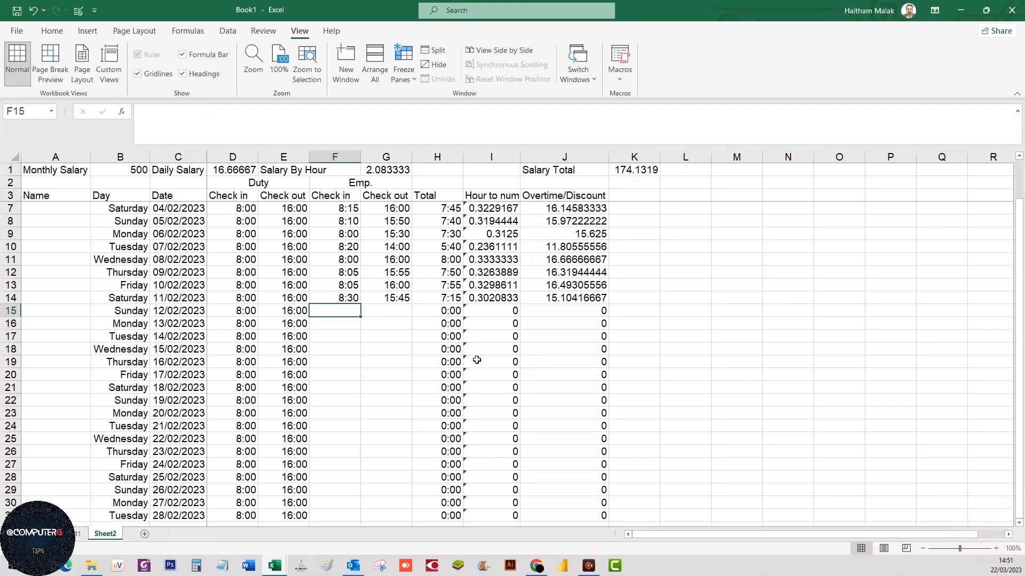
type("8:00")
key("Tab")
type("16:00")
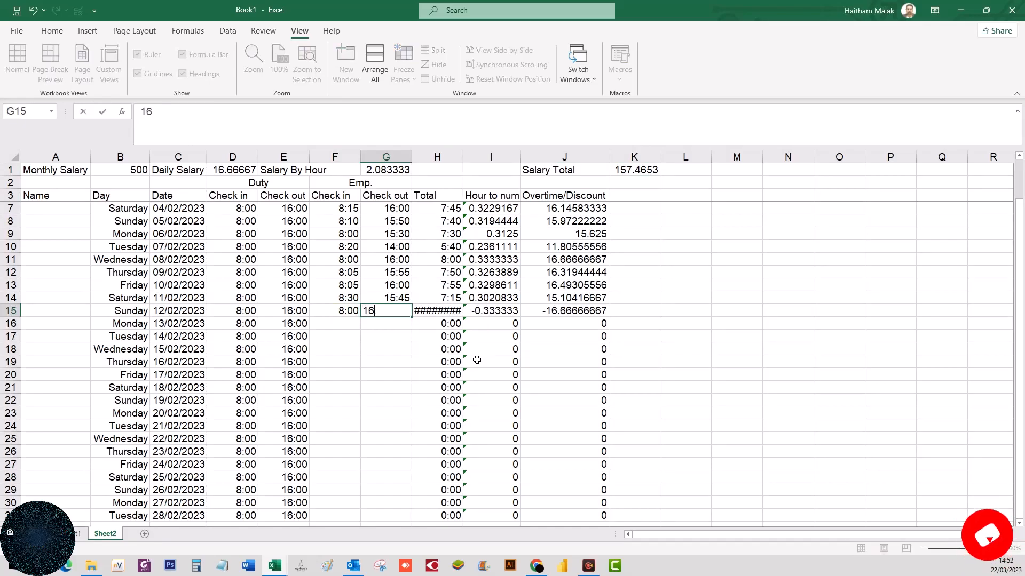
key("Return")
key("Left")
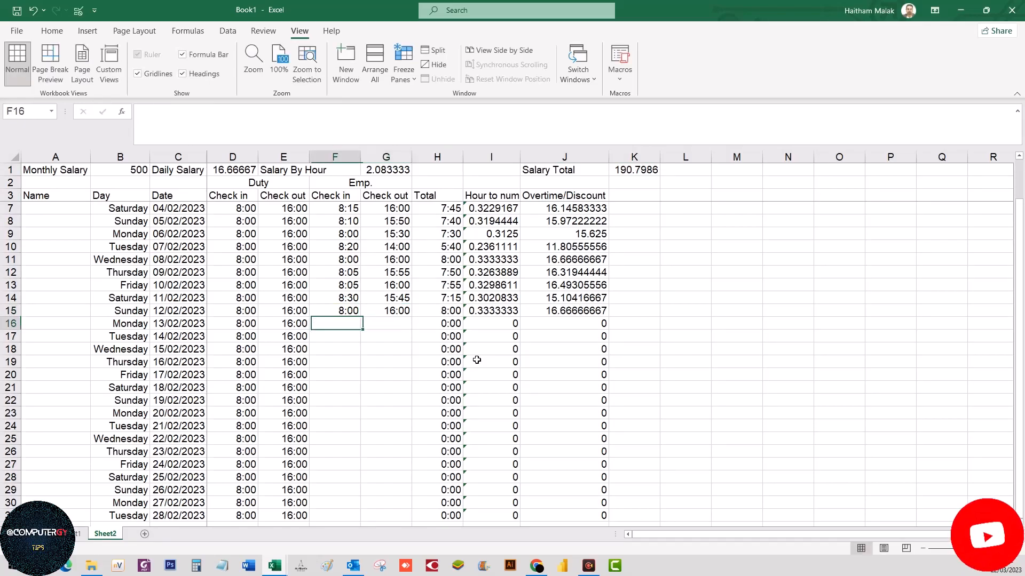
- Enter the employee check-in 8:10 and check-out 15:30 for Monday 13/02/2023 in row 16
type("8:10")
key("Tab")
type("15")
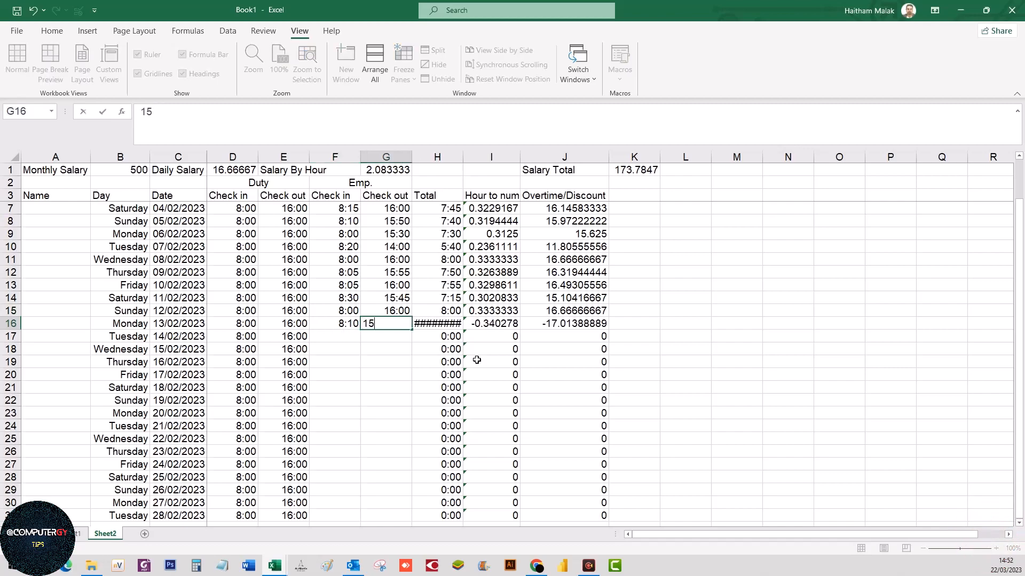
type(":30")
key("Return")
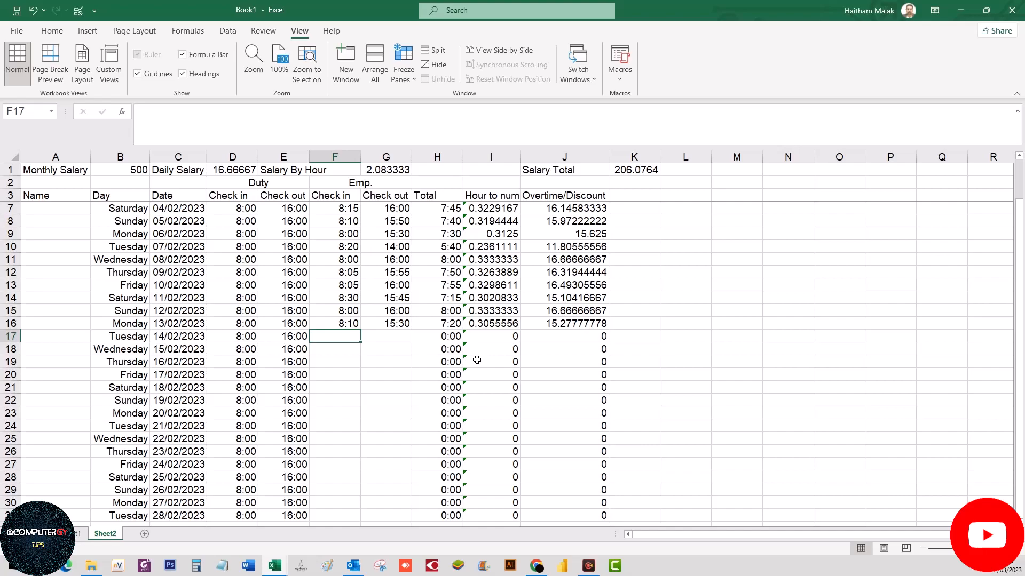
- Enter the employee check-in 9:00 and check-out 16:00 for Tuesday 14/02/2023 in row 17
type("9:00")
key("Tab")
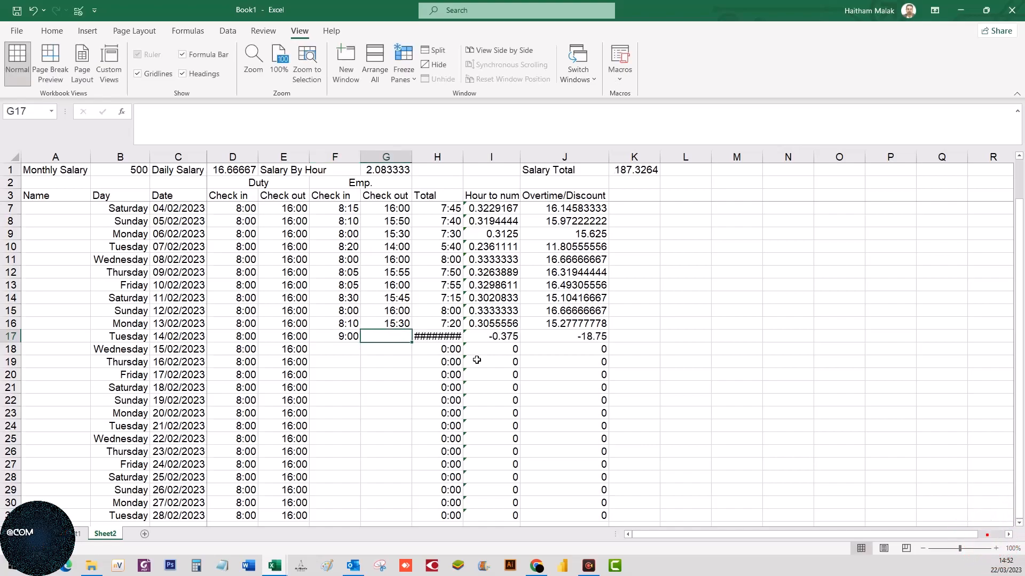
type("16:00")
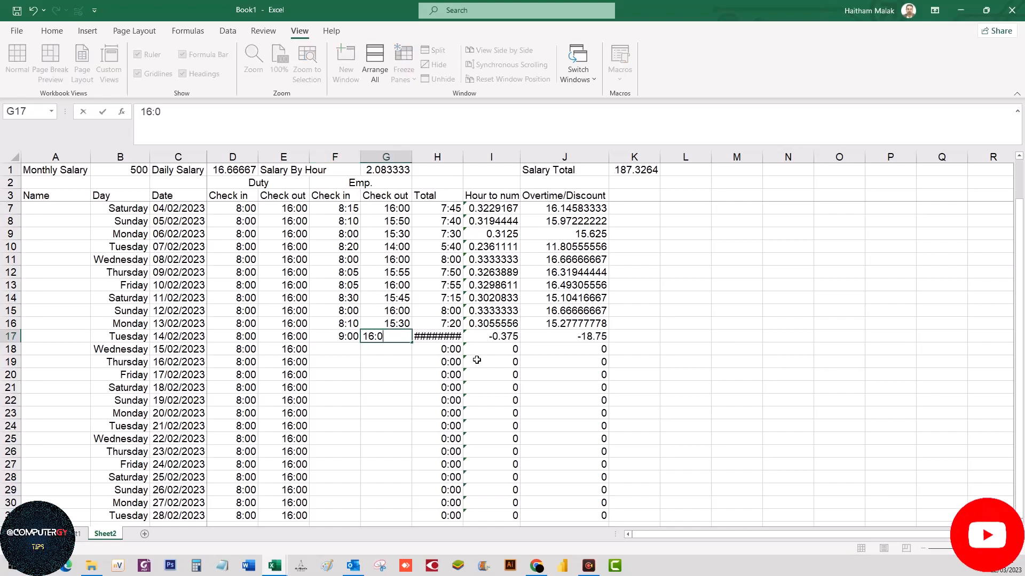
key("Return")
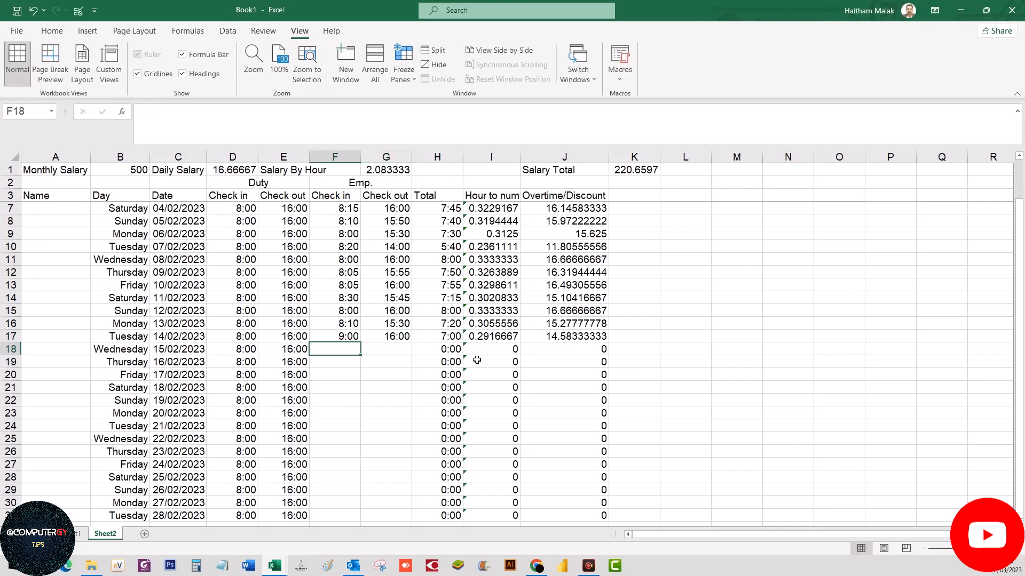
- Enter the employee check-in 8:00 and check-out 16:00 for Wednesday 15/02/2023 in row 18
type("16:")
key("Escape")
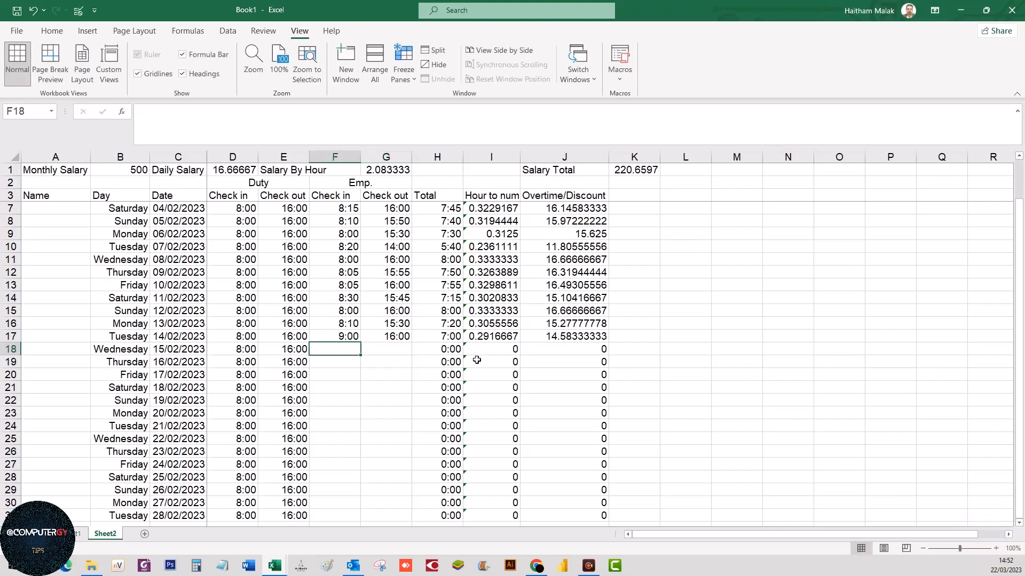
type("8:00")
key("Tab")
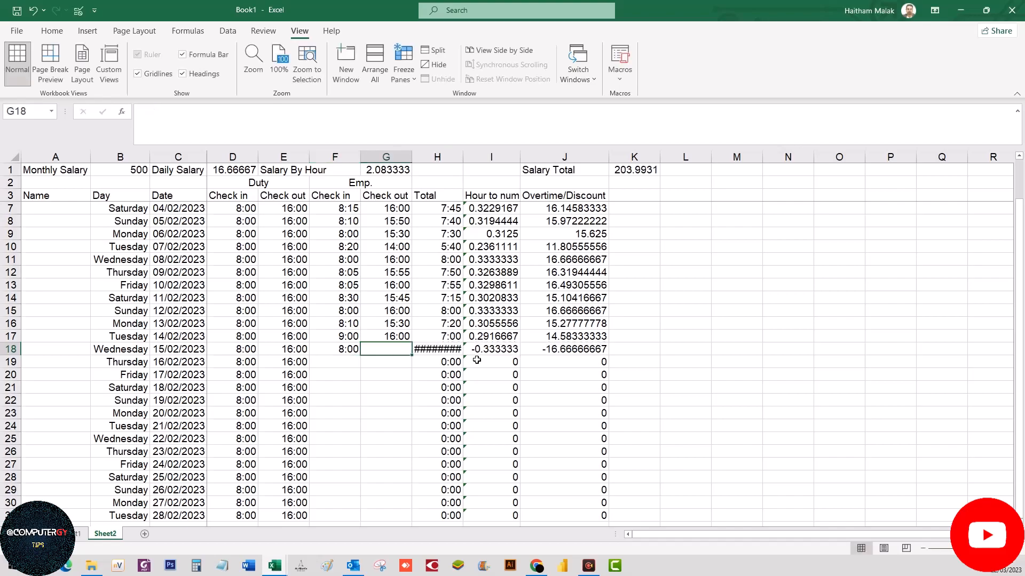
type("16")
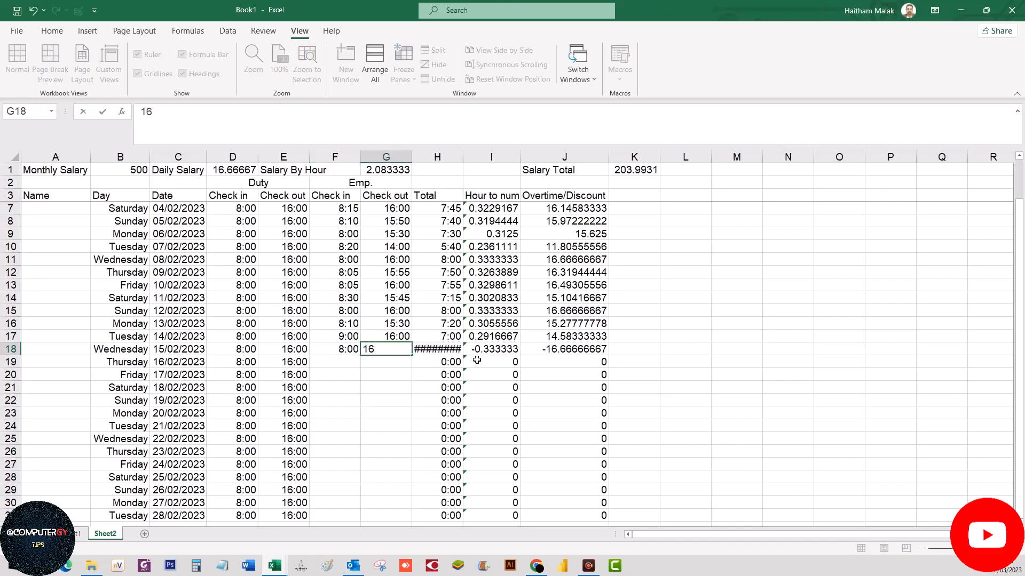
type(":00")
key("Return")
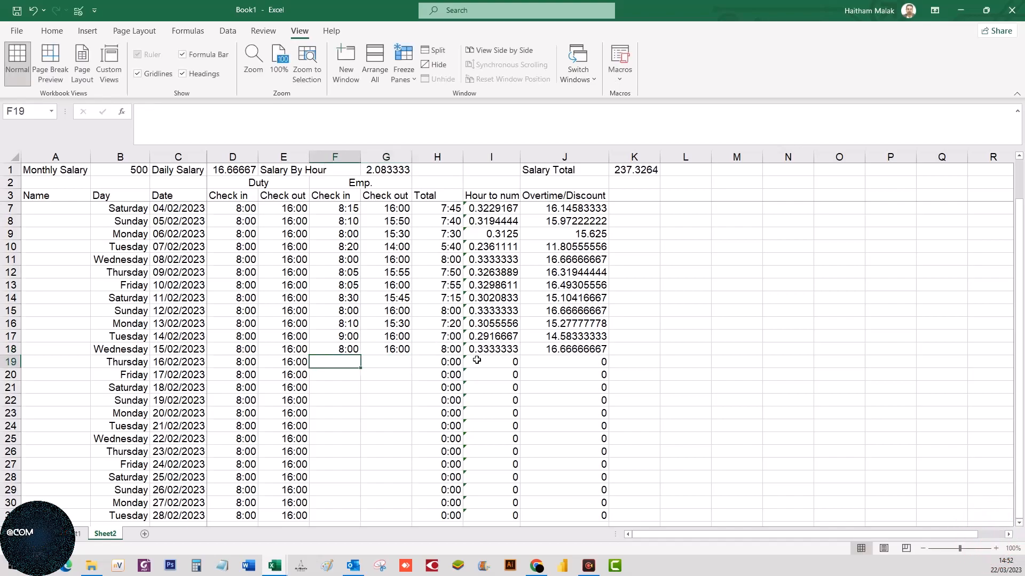
- Enter the employee check-in 8:22 and check-out 16:00 for Thursday 16/02/2023 in row 19
type("8:")
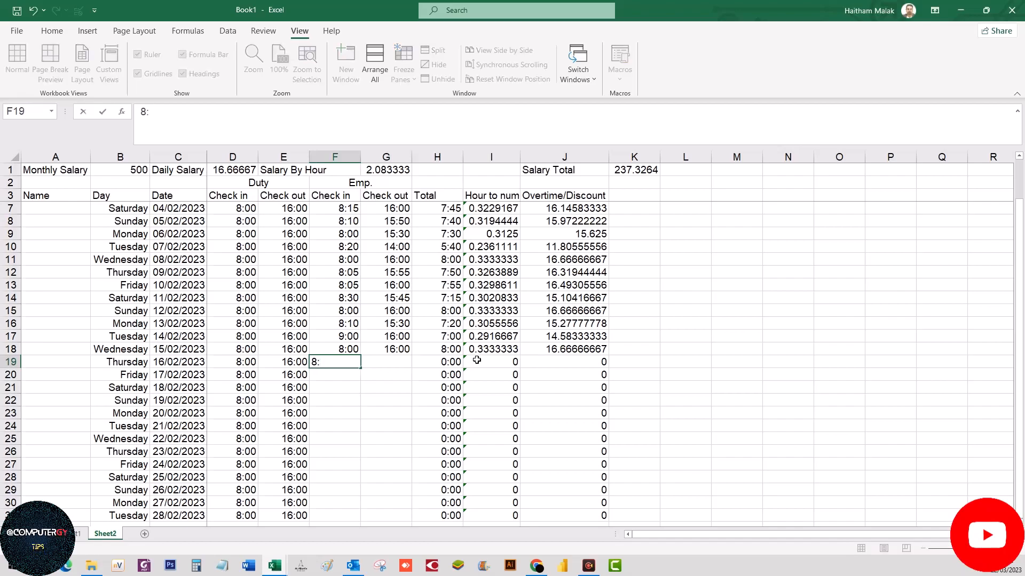
key("Tab")
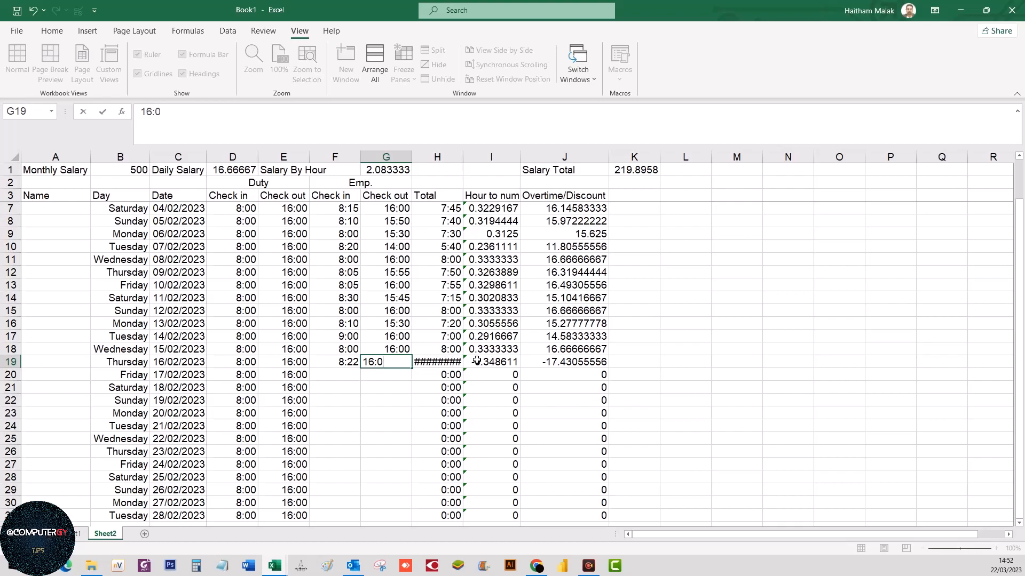
type("0")
key("Return")
key("Left")
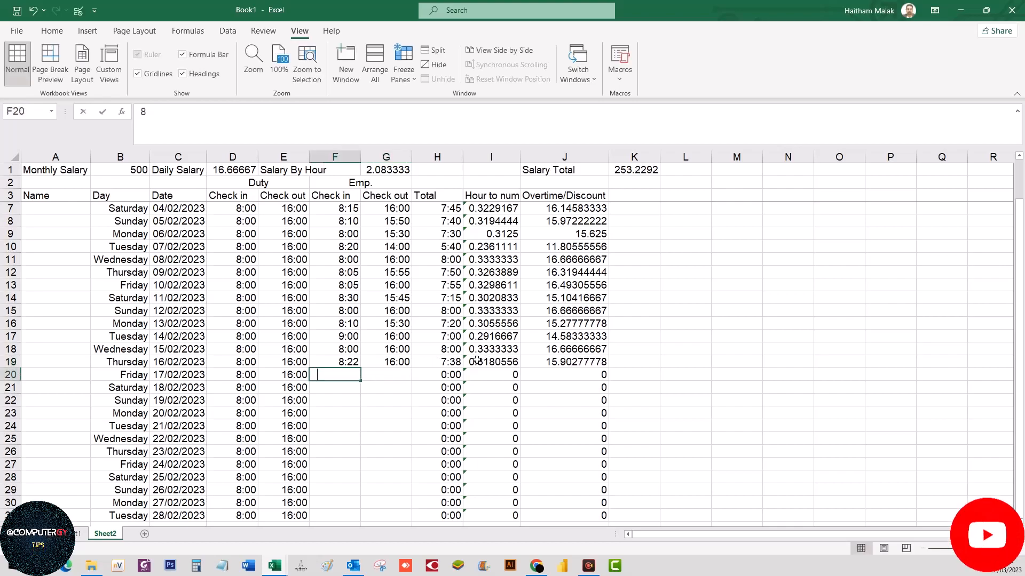
- Enter the employee check-in 8:23 and check-out 15:23 for Friday 17/02/2023 in row 20
type("8:23")
key("Tab")
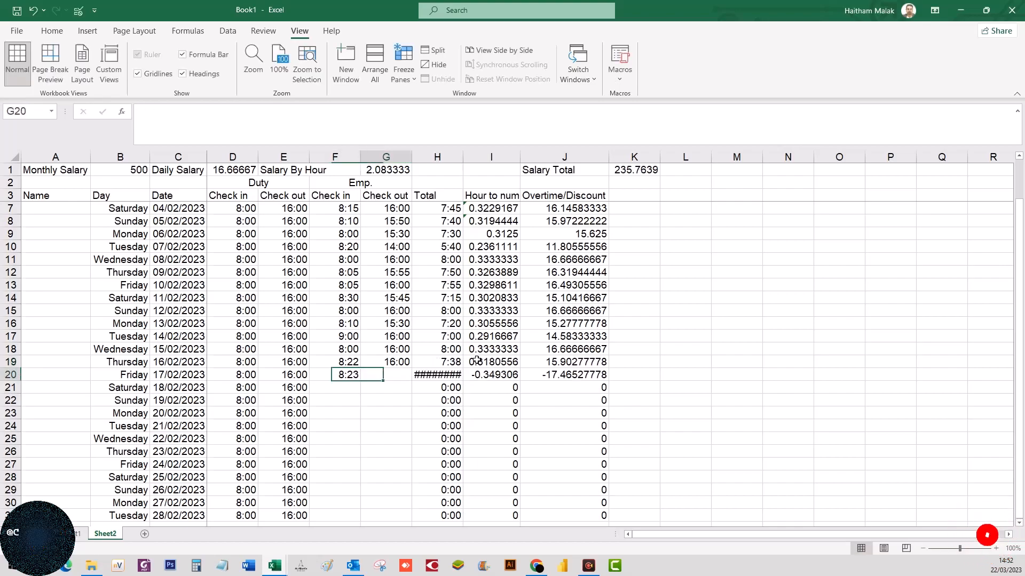
type("15")
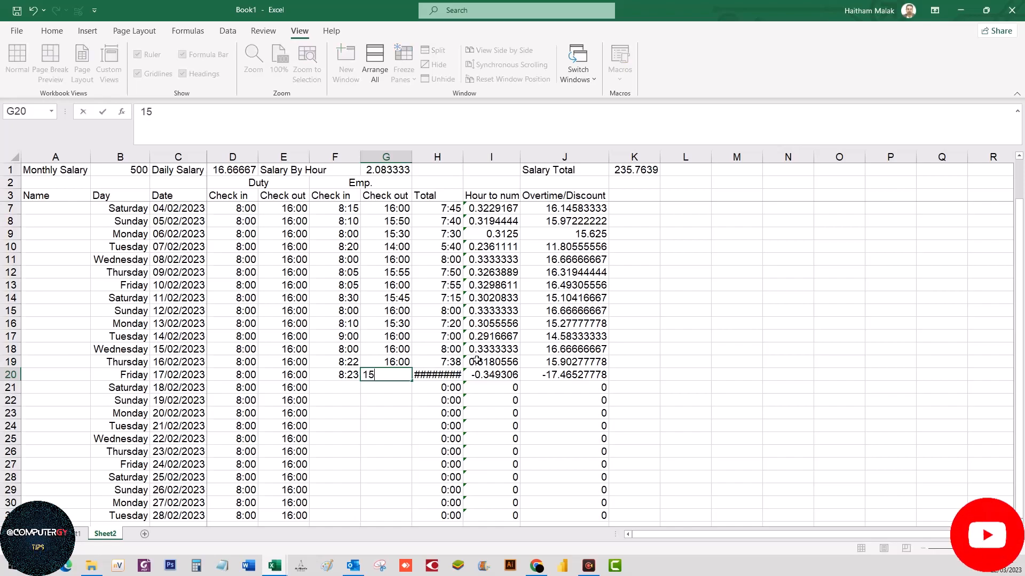
type(":23")
key("Return")
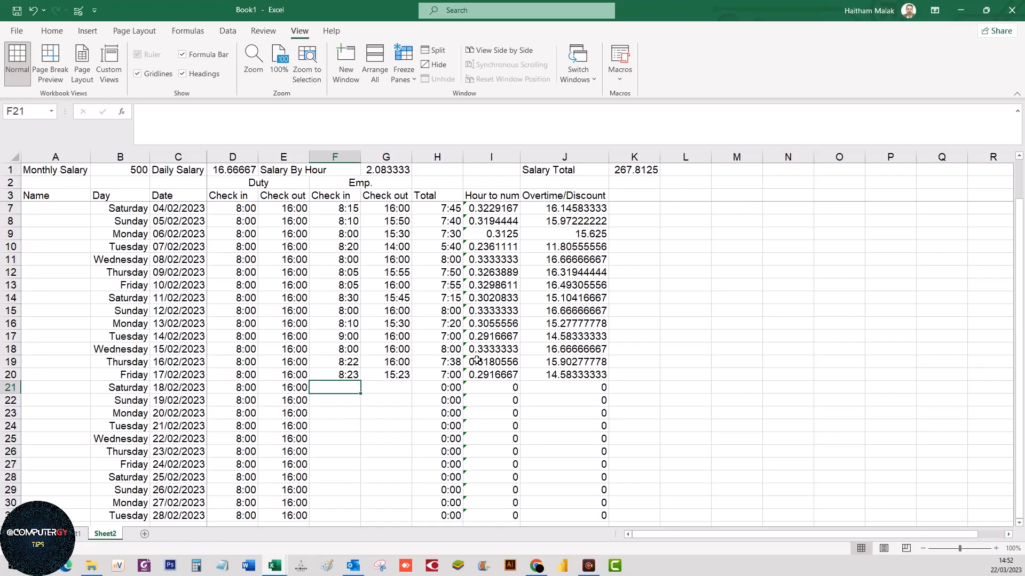
- Enter the employee check-in 8:00 and check-out 16:00 for Saturday 18/02/2023 in row 21
type("8:00")
key("Tab")
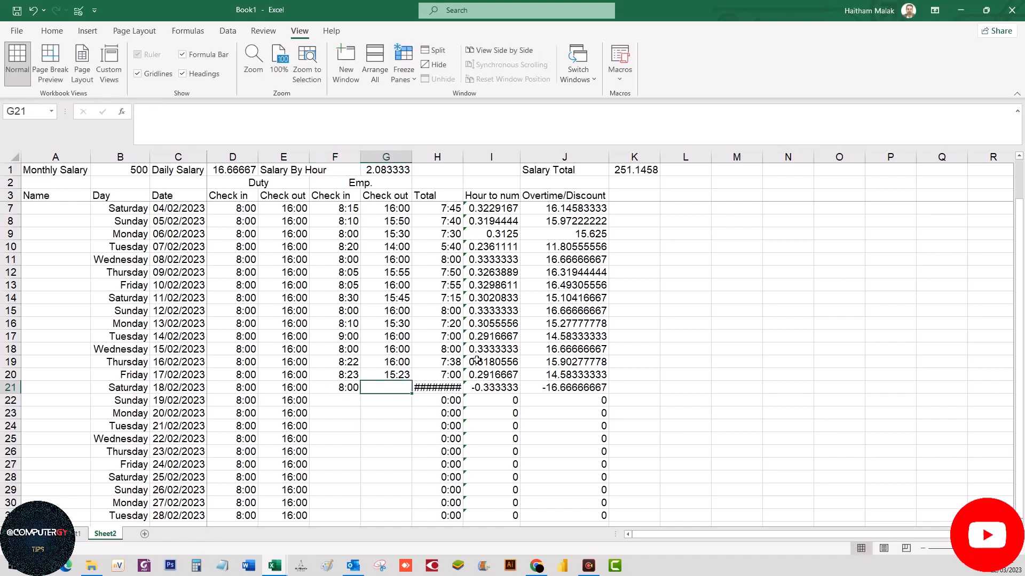
type("16:00")
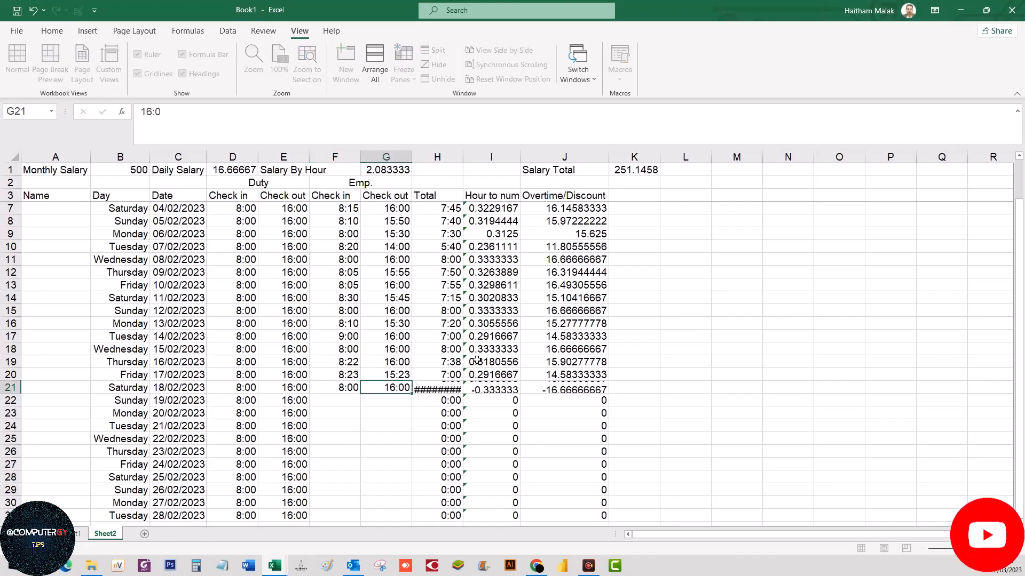
key("Return")
- Enter the employee check-in 8:09 and check-out 15:10 for Sunday 19/02/2023 in row 22
type("8:09")
key("Tab")
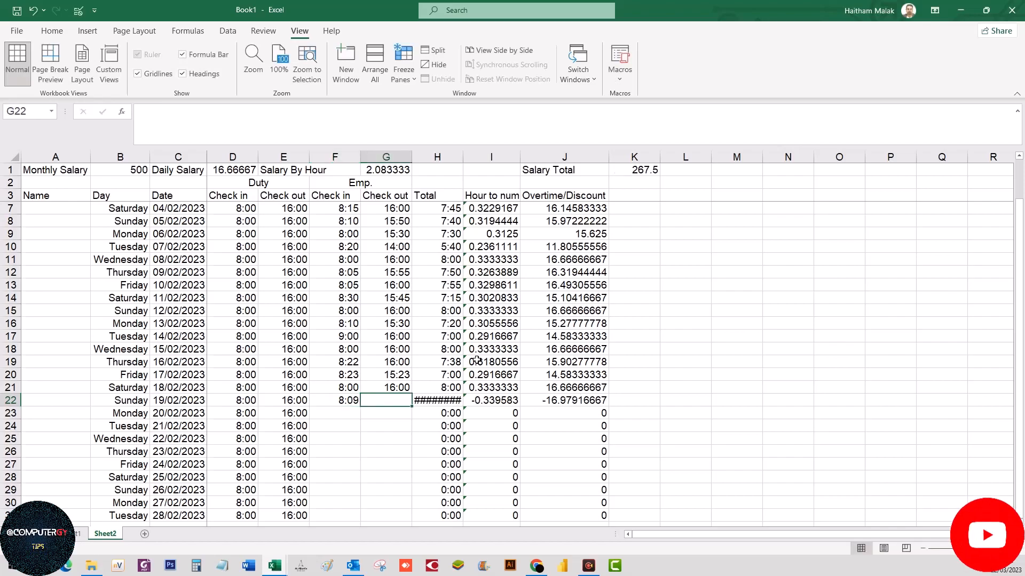
type("15:10")
key("Return")
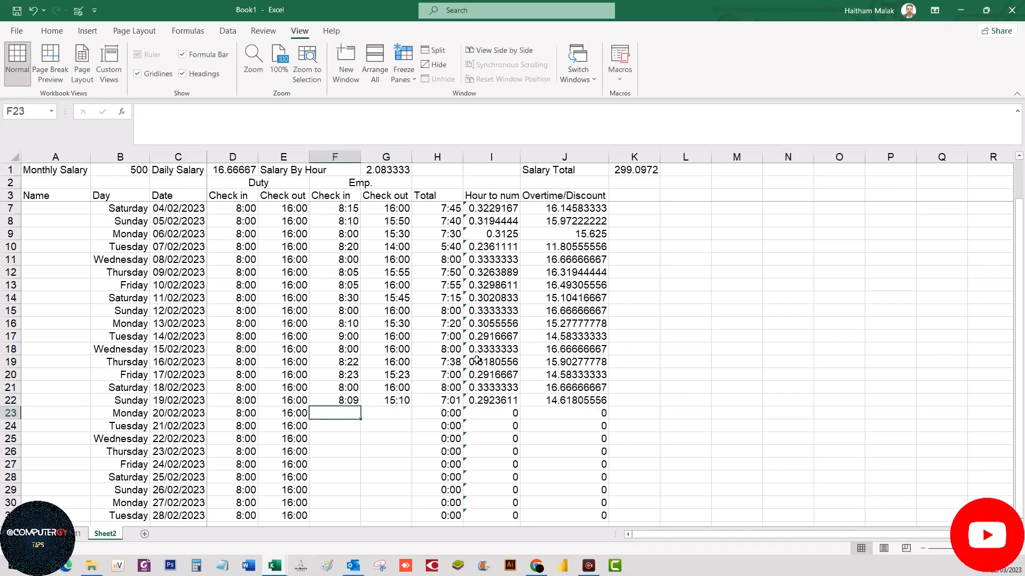
- Enter the employee check-in 8:00 and check-out 13:00 for Monday 20/02/2023 in row 23
type("8:")
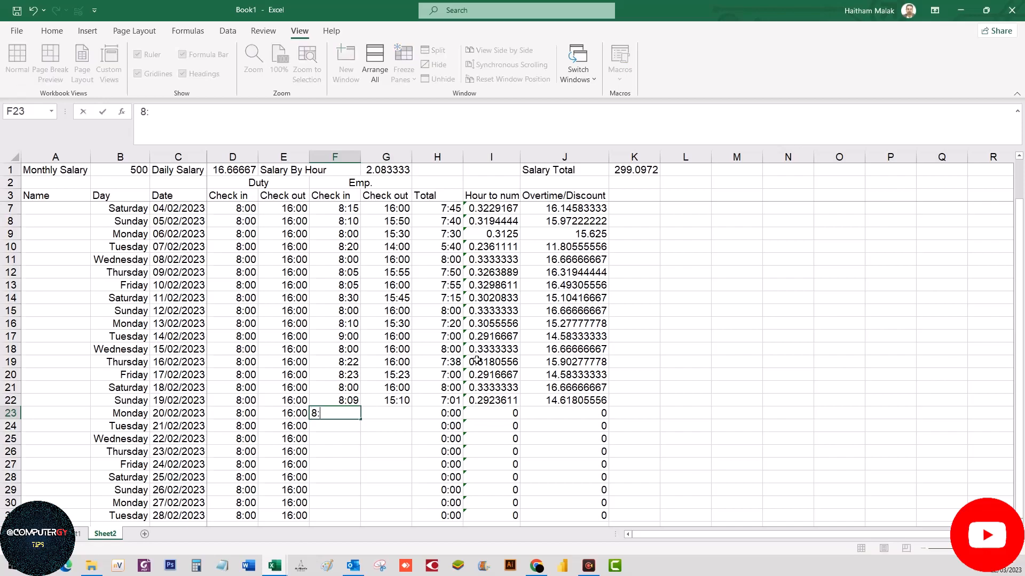
type("00")
key("Tab")
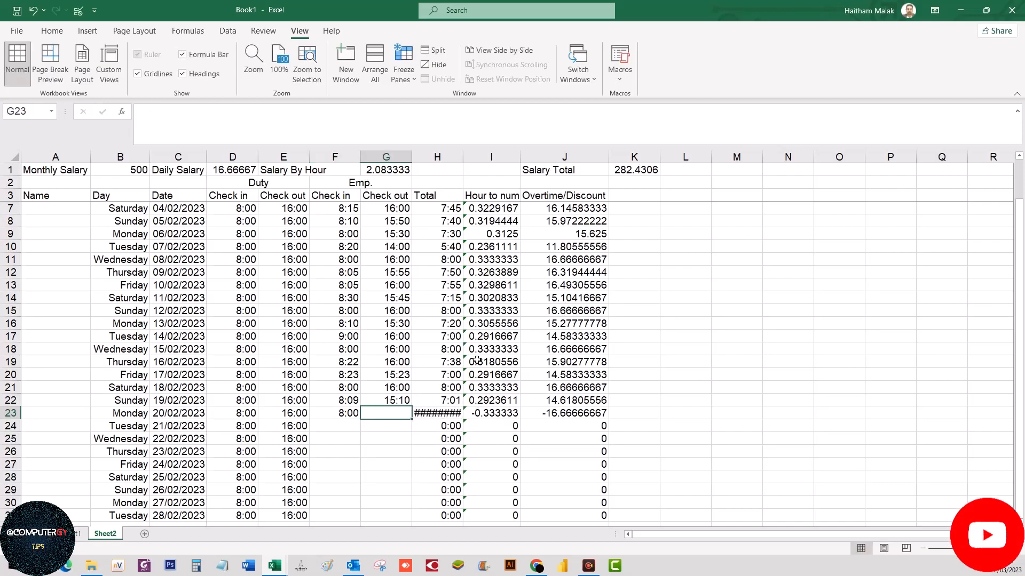
type("13:")
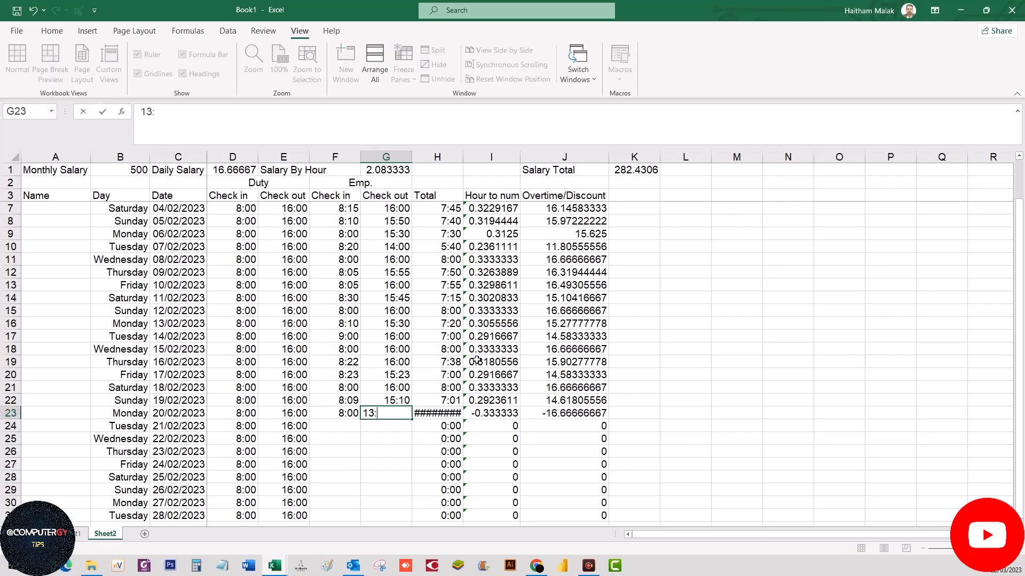
type("00")
key("Return")
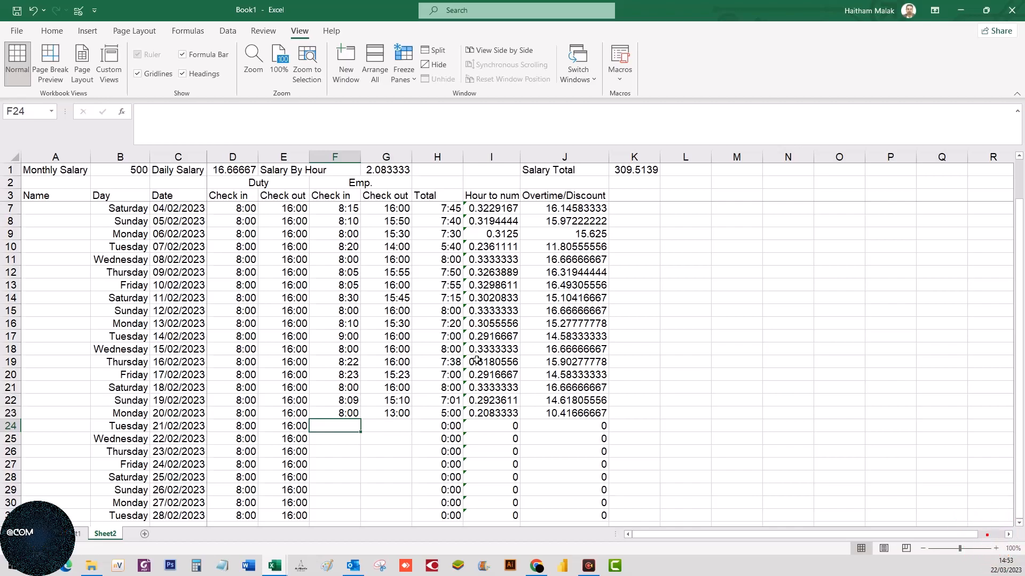
- Enter the employee check-in 8:50 and check-out 16:00 for Tuesday 21/02/2023 in row 24
type("8:50")
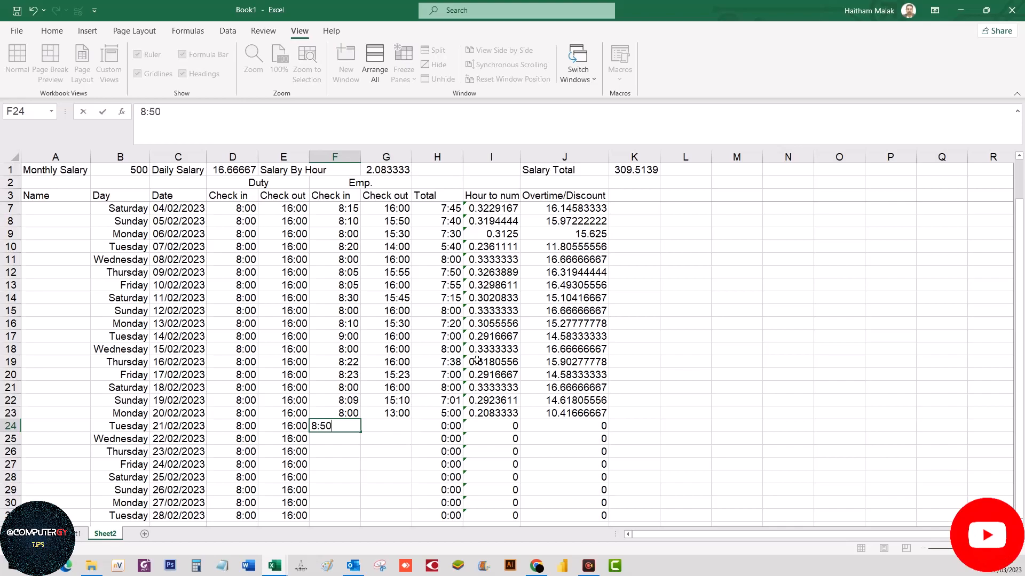
key("Tab")
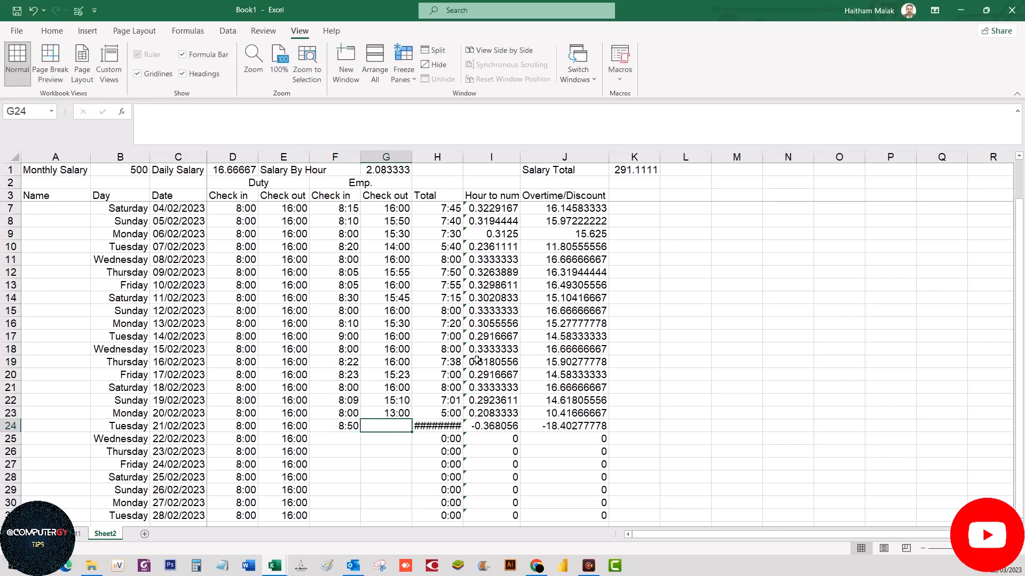
type("16:00")
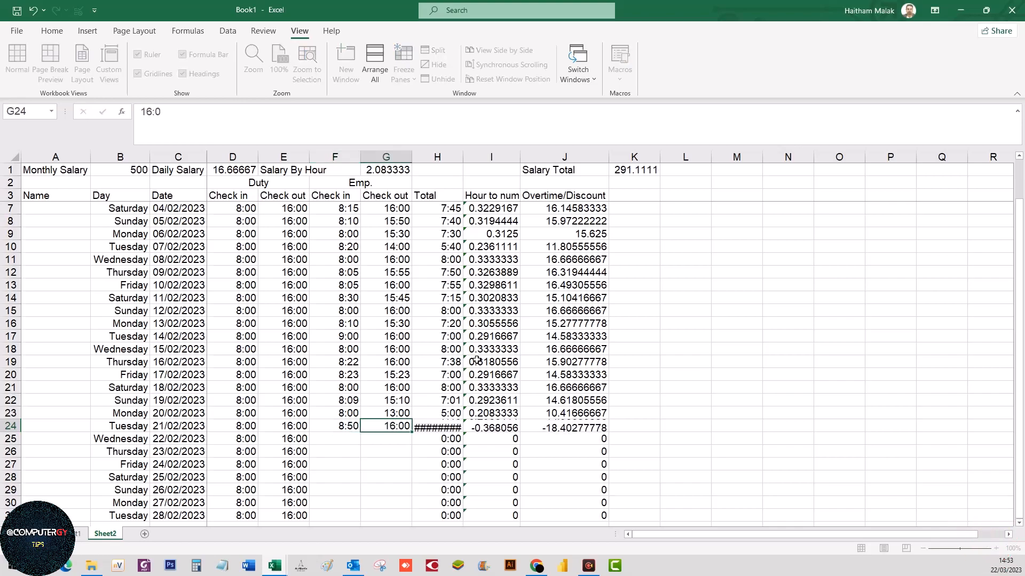
key("Return")
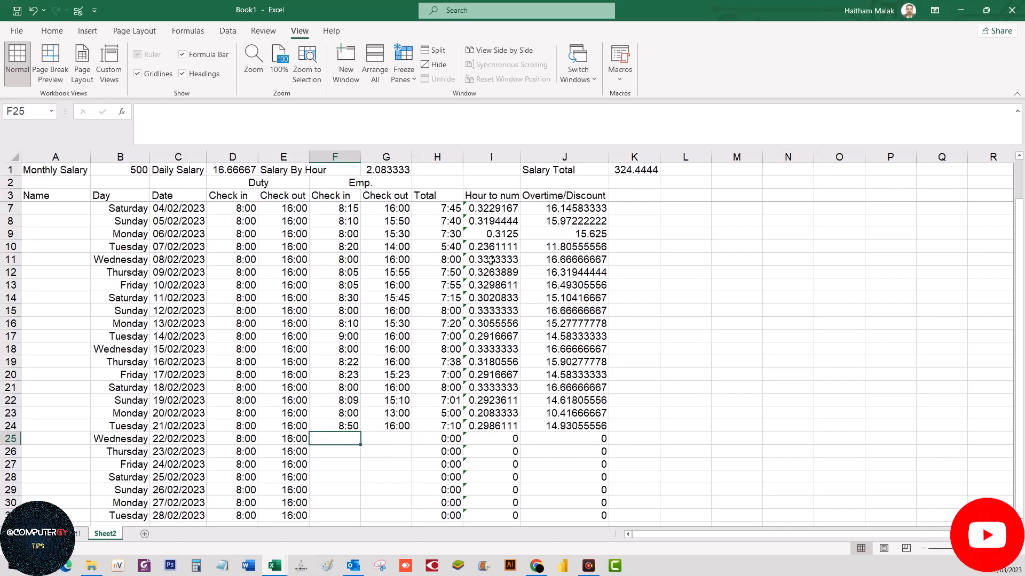
- Format the Hour to num and Overtime/Discount values in I4:J31 as Number with one decimal place
left_click_drag(492, 208, 568, 235)
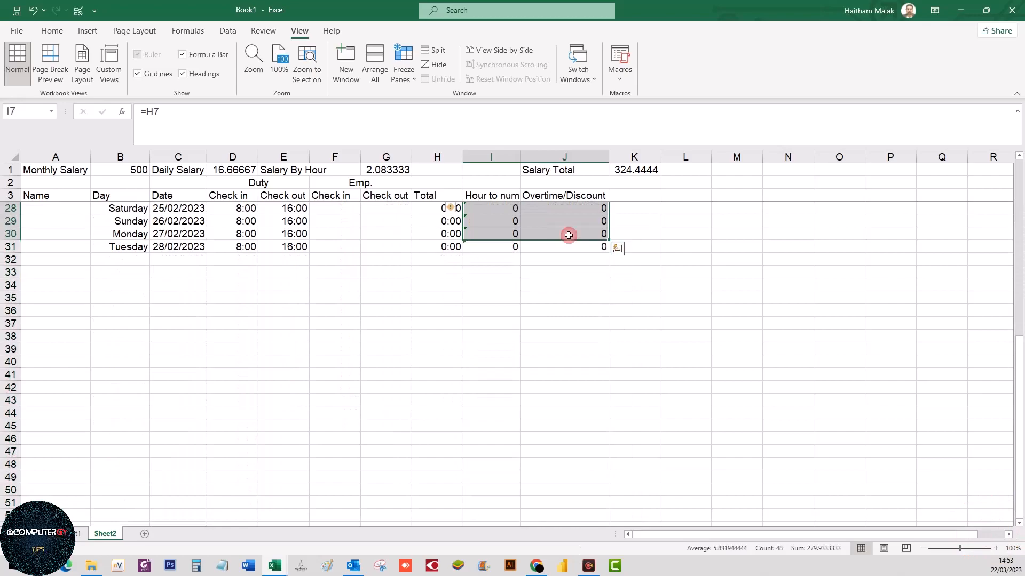
key("shift+Down")
scroll(598, 358, "up", 8)
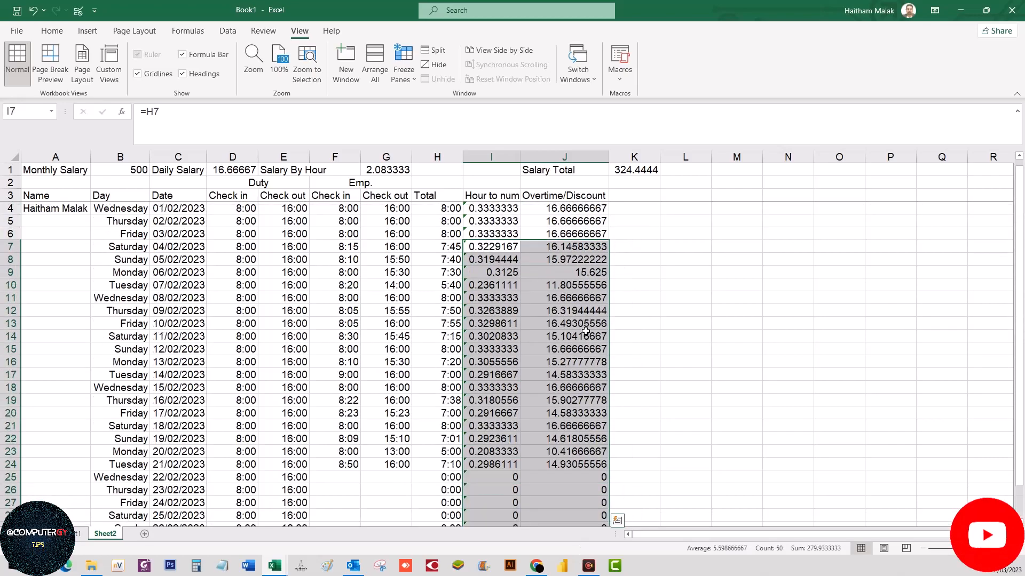
left_click_drag(486, 208, 586, 286)
key("ctrl+shift+Down")
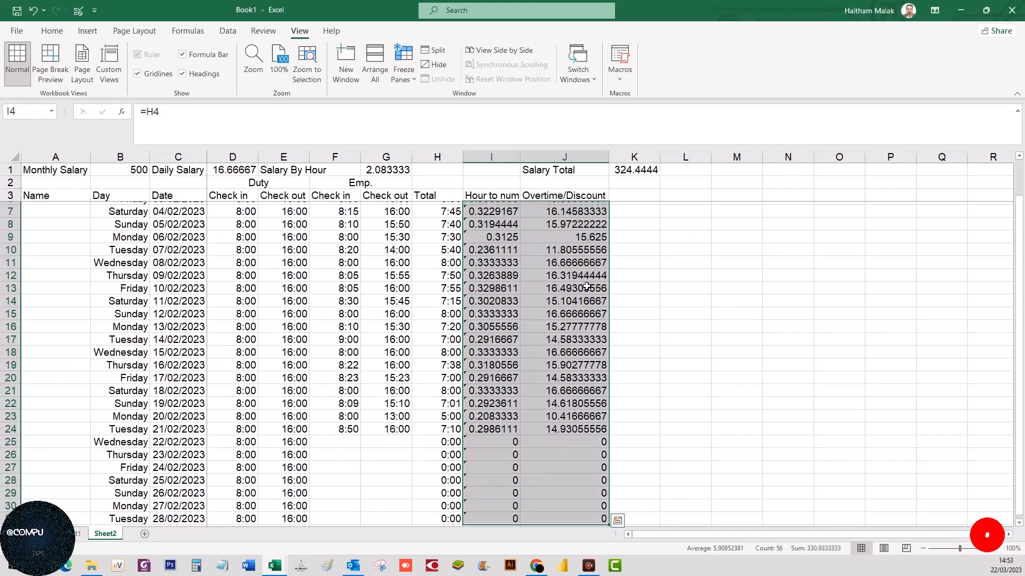
scroll(586, 286, "up", 1)
right_click(533, 237)
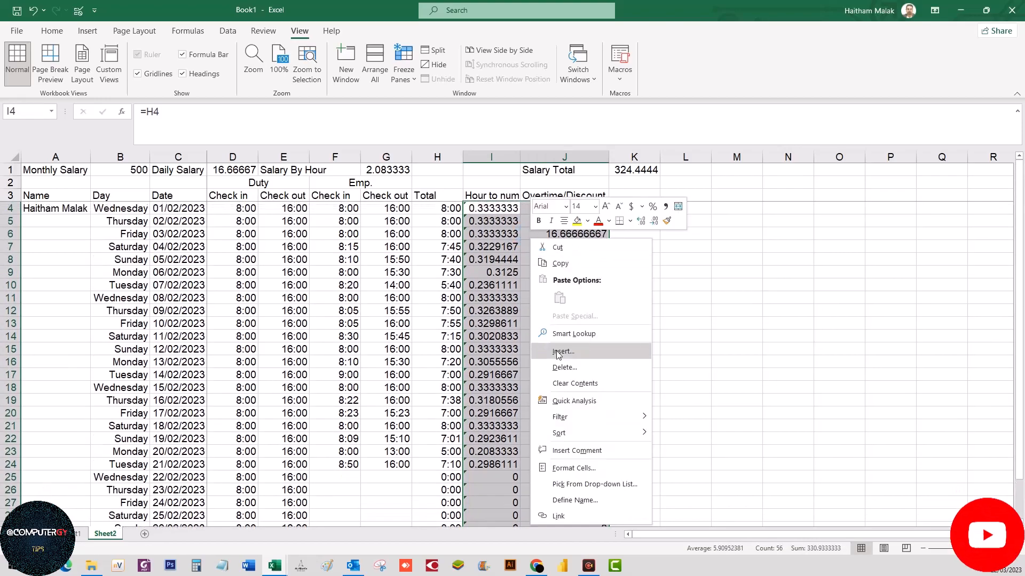
left_click(571, 469)
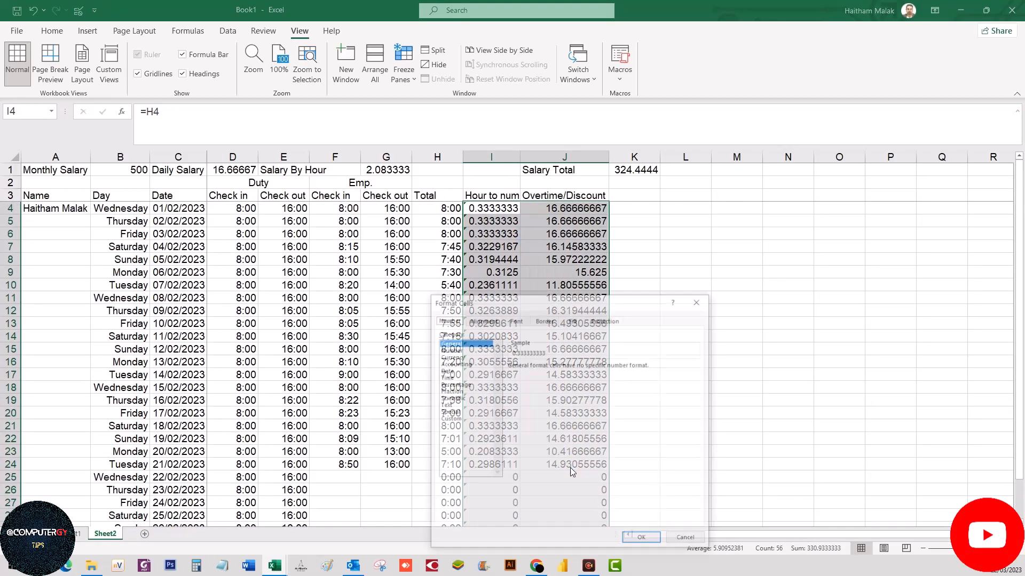
left_click(458, 357)
left_click(452, 349)
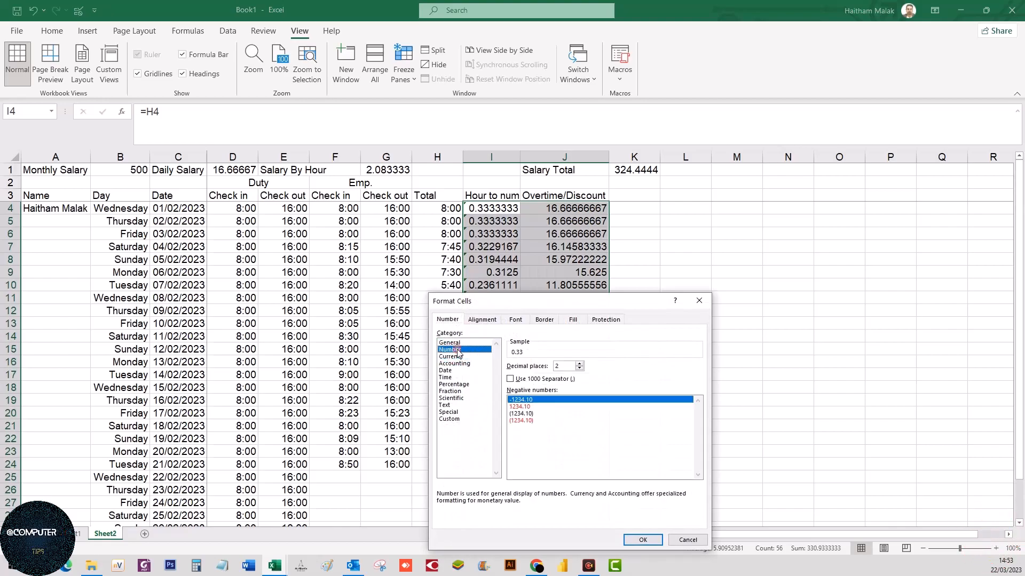
left_click(579, 368)
left_click(642, 541)
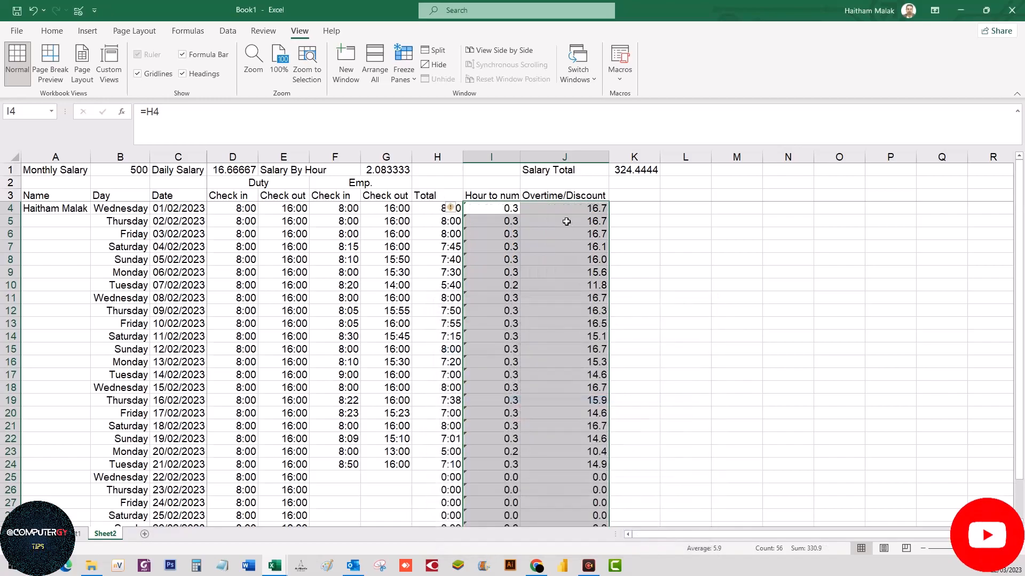
key("Right")
- Enter the employee check-in 9:10 and check-out 15:00 for Wednesday 22/02/2023 in row 25
scroll(558, 326, "down", 4)
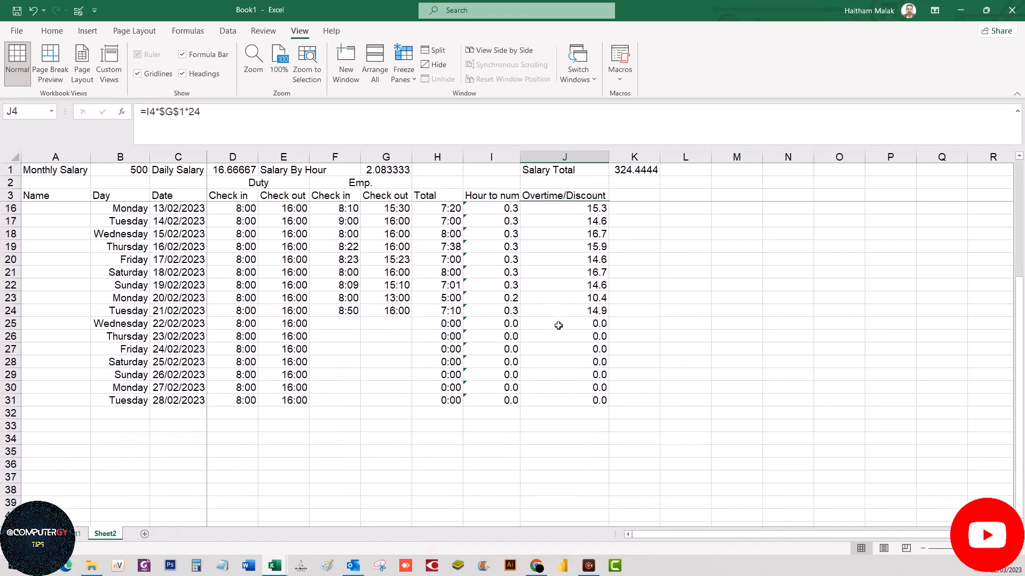
left_click(349, 326)
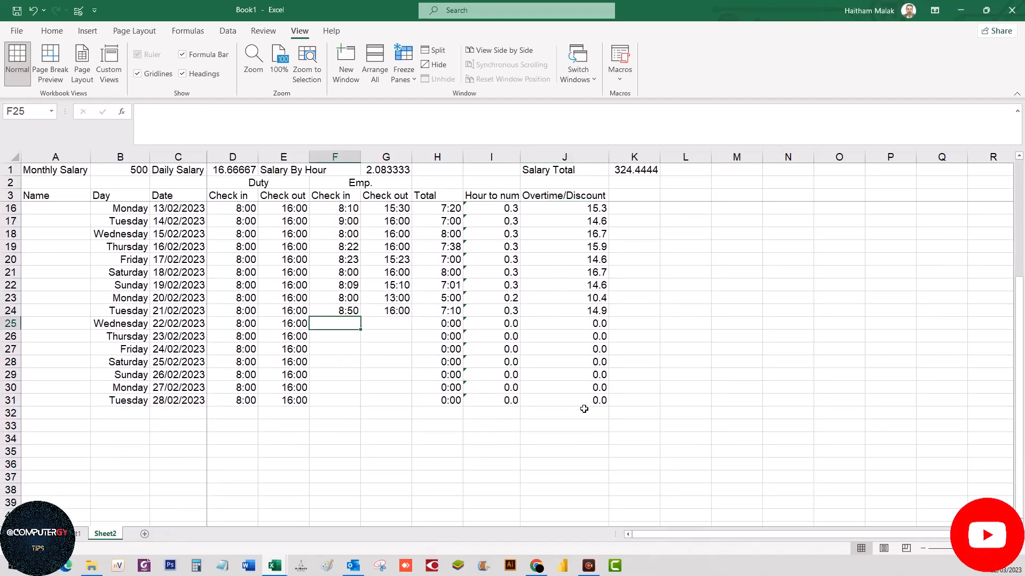
type("9:10")
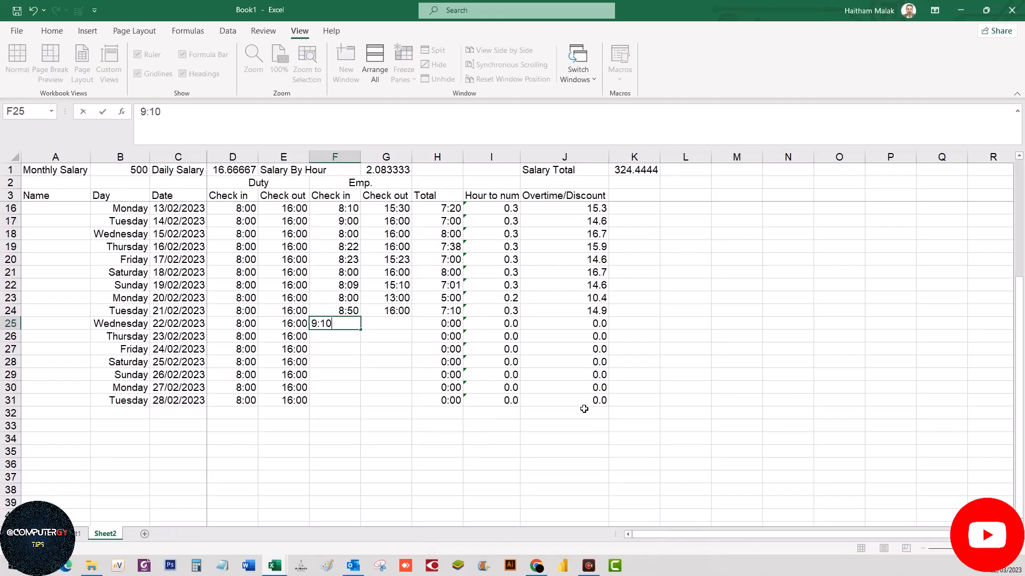
key("Tab")
type("15:00")
key("Return")
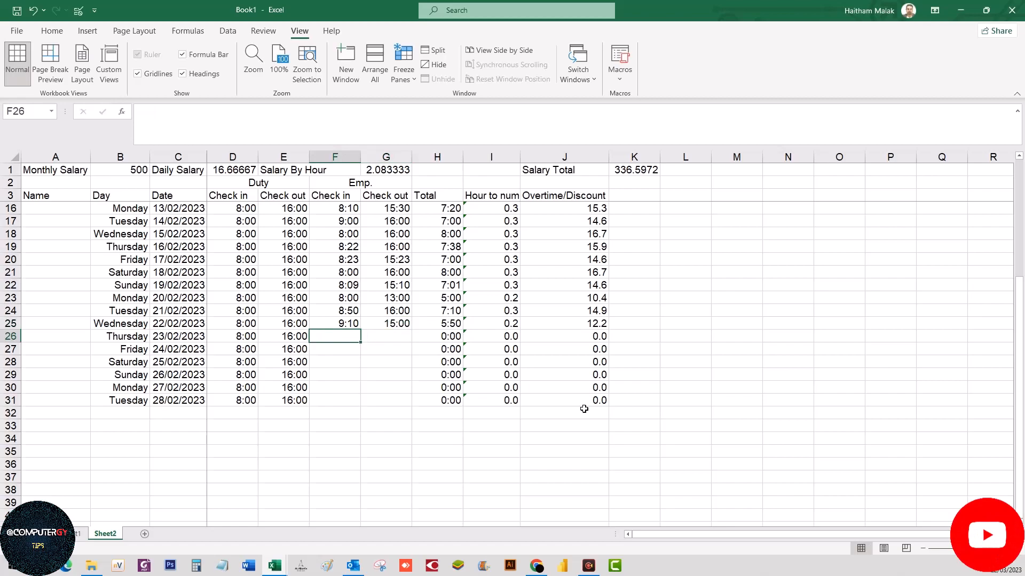
- Enter the employee check-in 8:20 and check-out 15:00 for Thursday 23/02/2023 in row 26
type("15:")
key("Escape")
type("8:20")
key("Tab")
type("15:00")
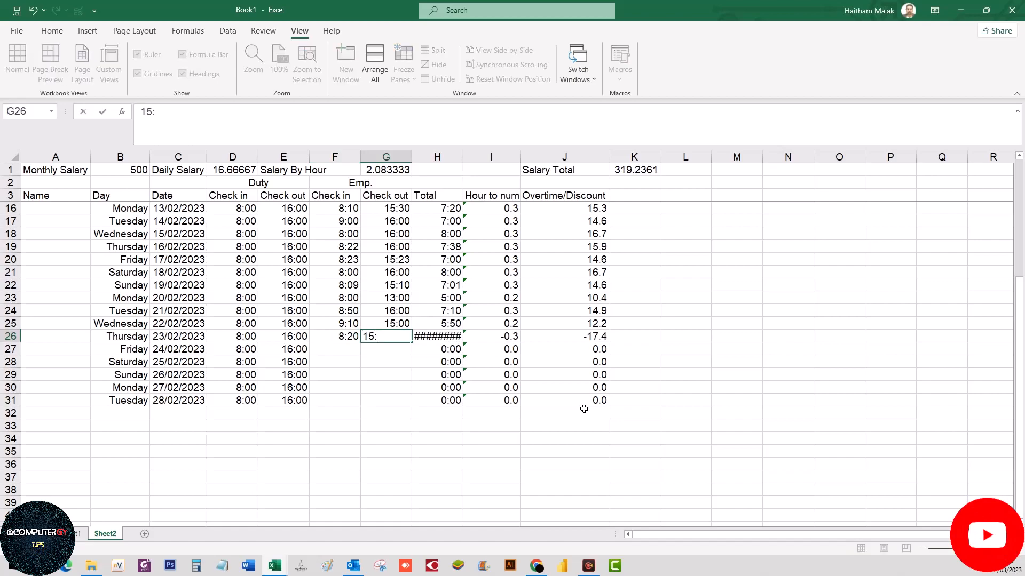
key("Return")
- Enter the employee check-in 8:30 and check-out 16:00 for Friday 24/02/2023 in row 27
type("8:30")
key("Tab")
type("16:00")
key("Return")
- Enter the employee check-in 8:10 and check-out 16:00 for Saturday 25/02/2023 in row 28
type("8:10")
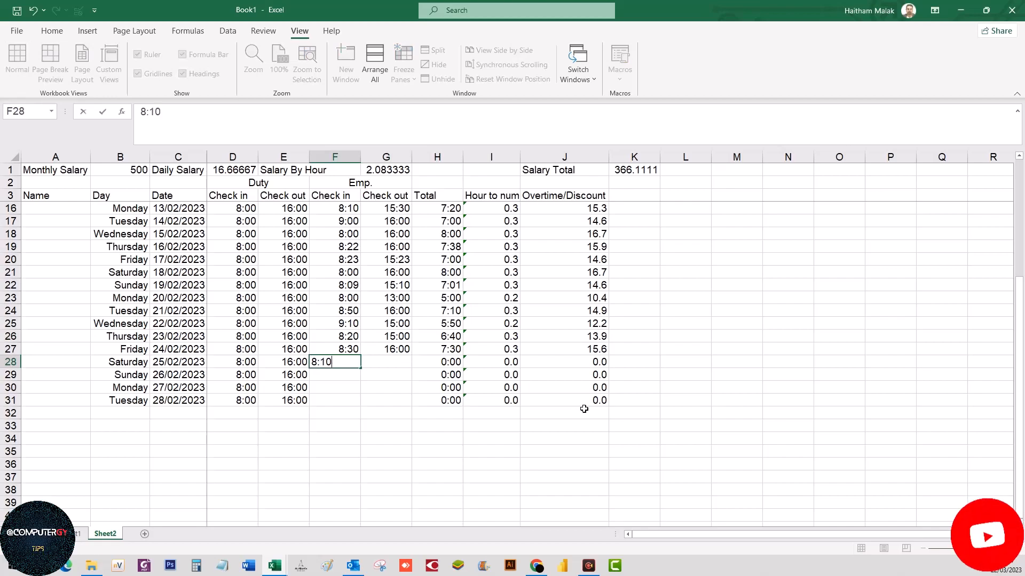
key("Tab")
type("16:00")
key("Return")
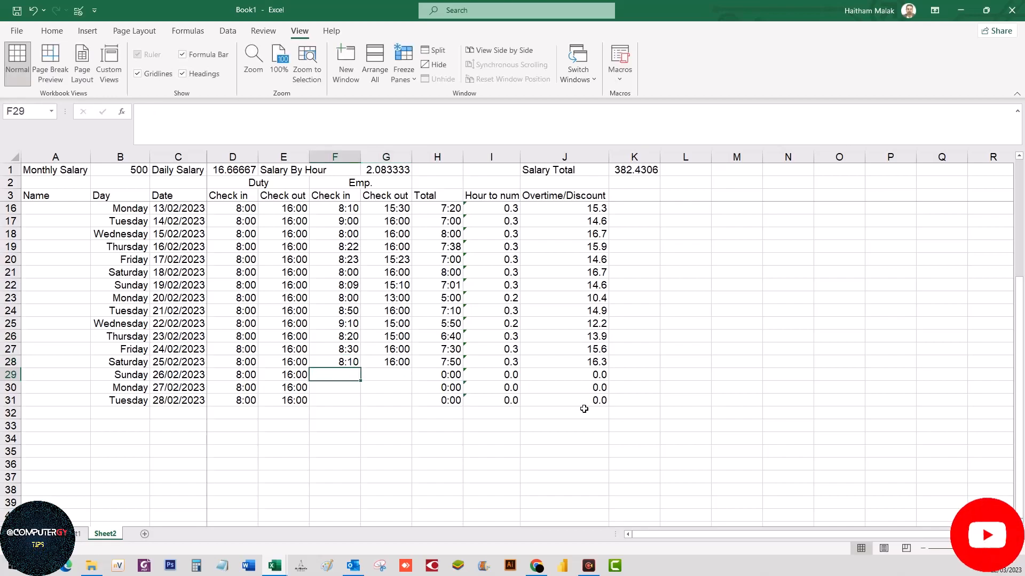
- Enter the employee check-in 8:15 and check-out 15:20 for Sunday 26/02/2023 in row 29
type("8:15")
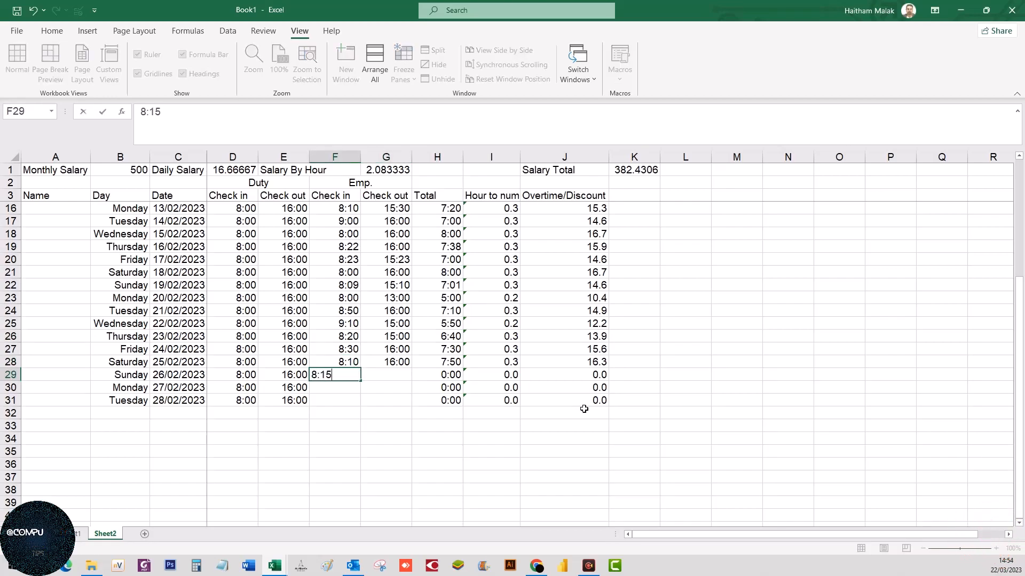
key("Tab")
type("15")
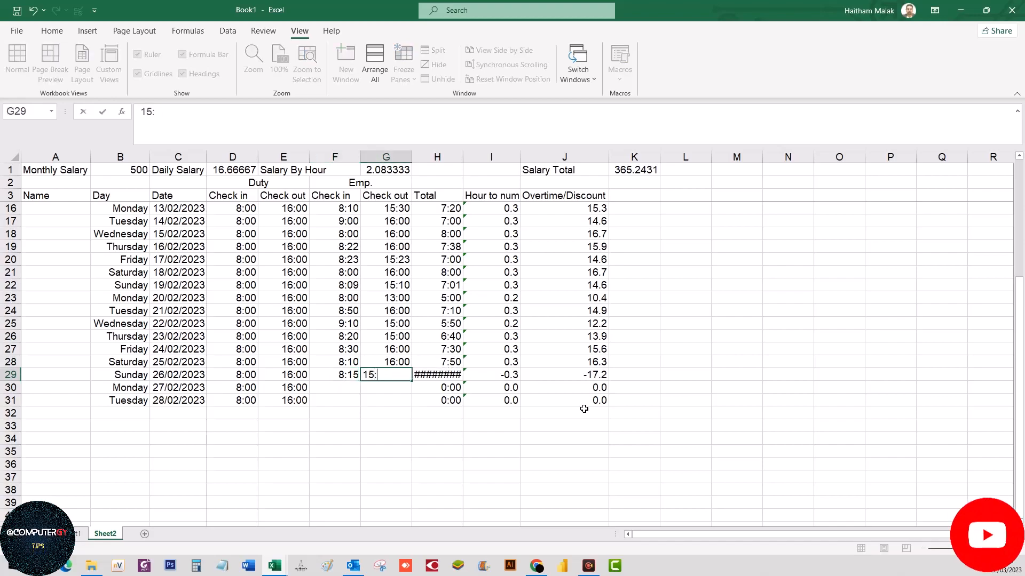
type(":20")
key("Return")
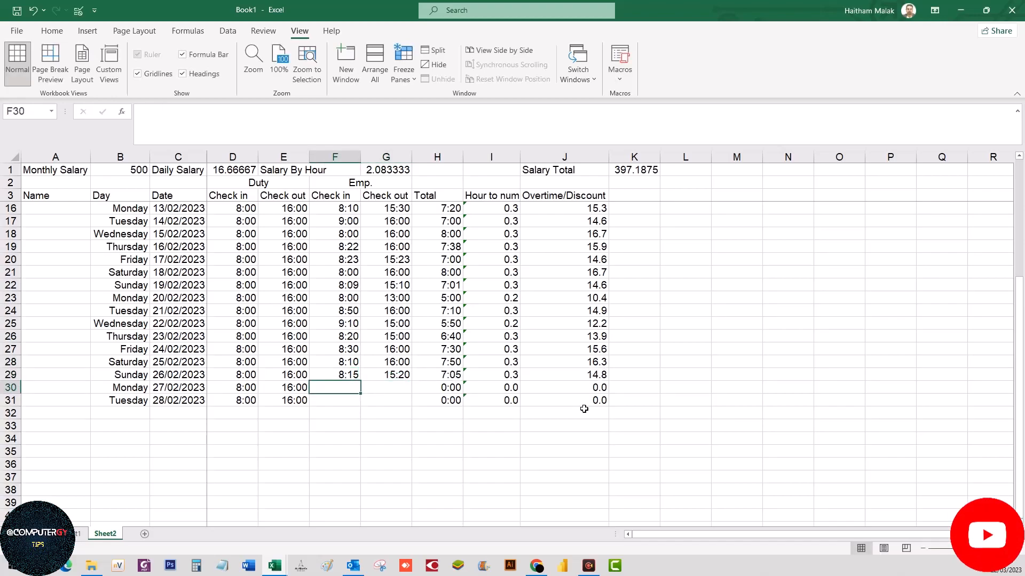
- Enter the employee check-in 8:45 and check-out 15:00 for Monday 27/02/2023 in row 30
type("8:")
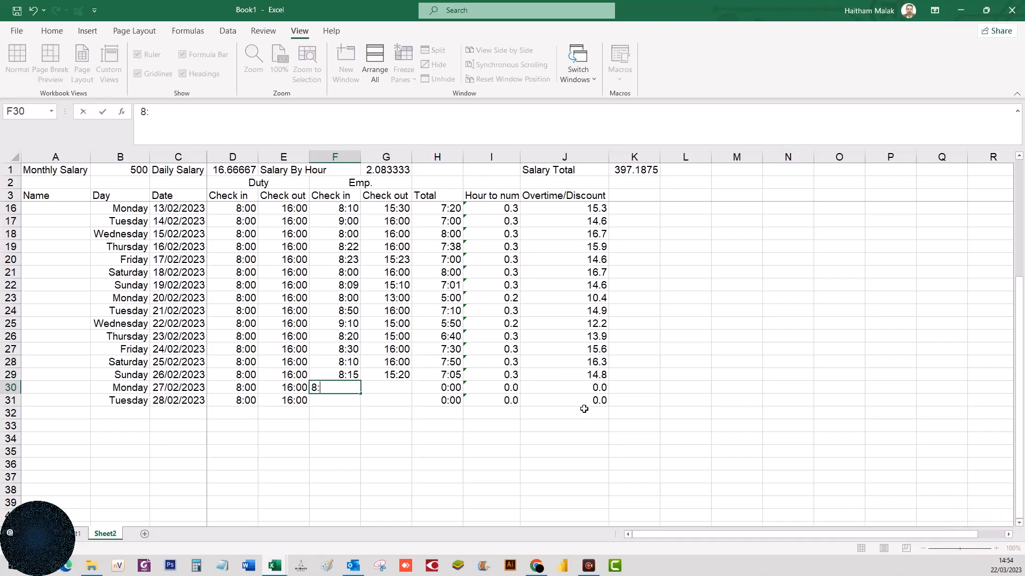
type("45")
key("Tab")
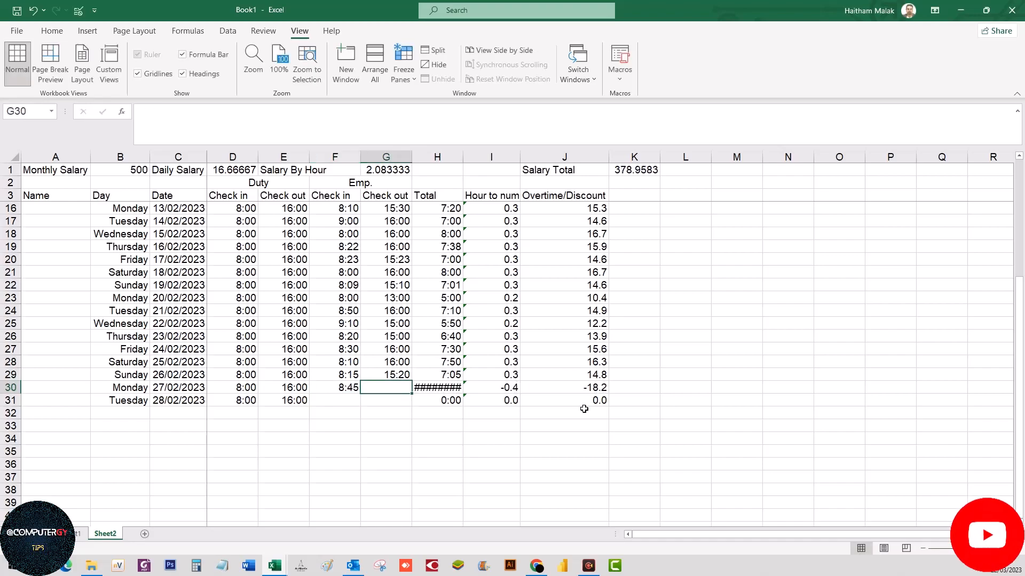
type("15:00")
key("Return")
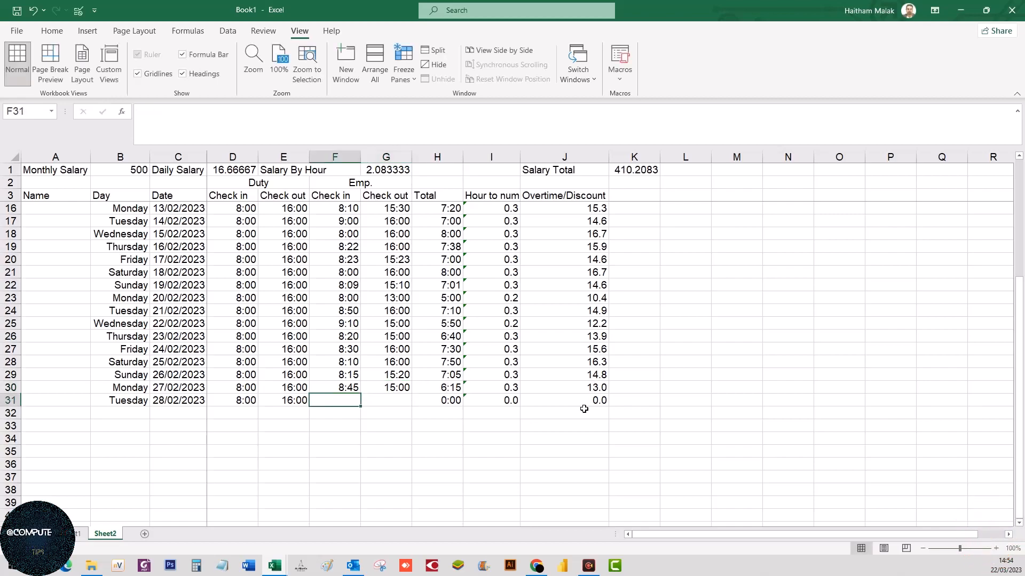
- Enter the employee check-in 8:00 and check-out 16:00 for Tuesday 28/02/2023 in row 31
type("8:00")
key("Tab")
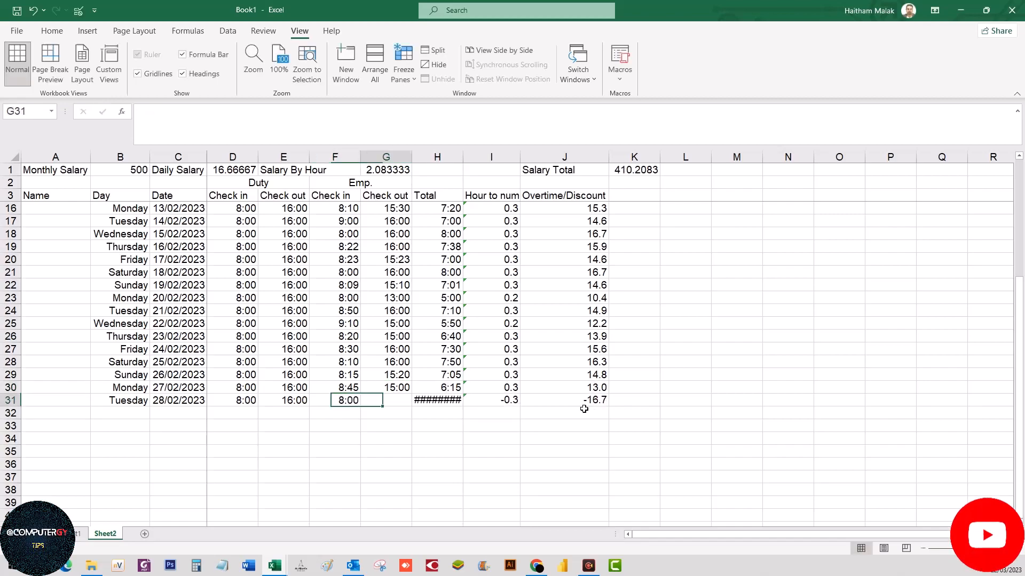
type("16:00")
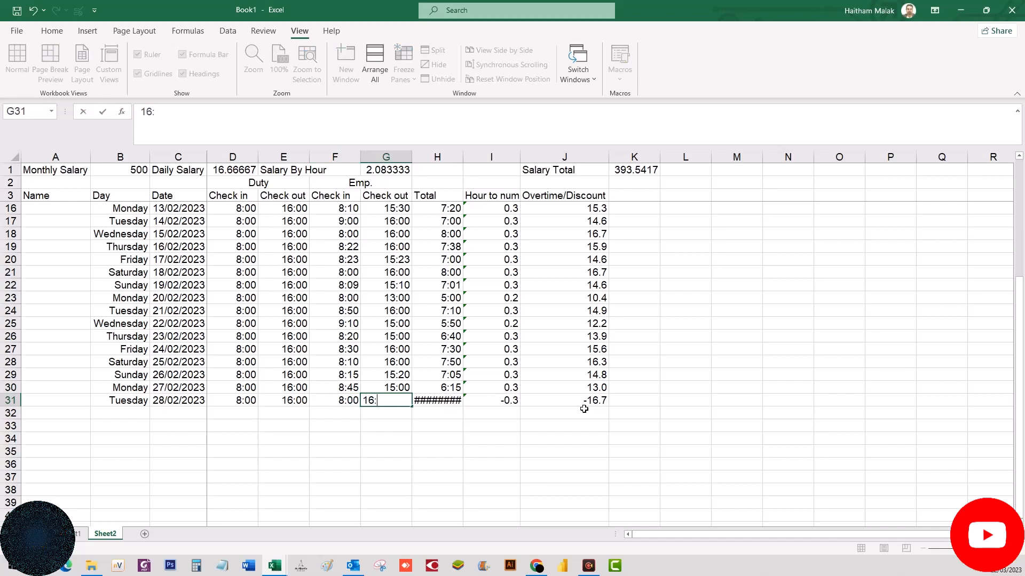
key("Up")
- Highlight the Salary Total value in K1 with a yellow fill
scroll(584, 409, "up", 4)
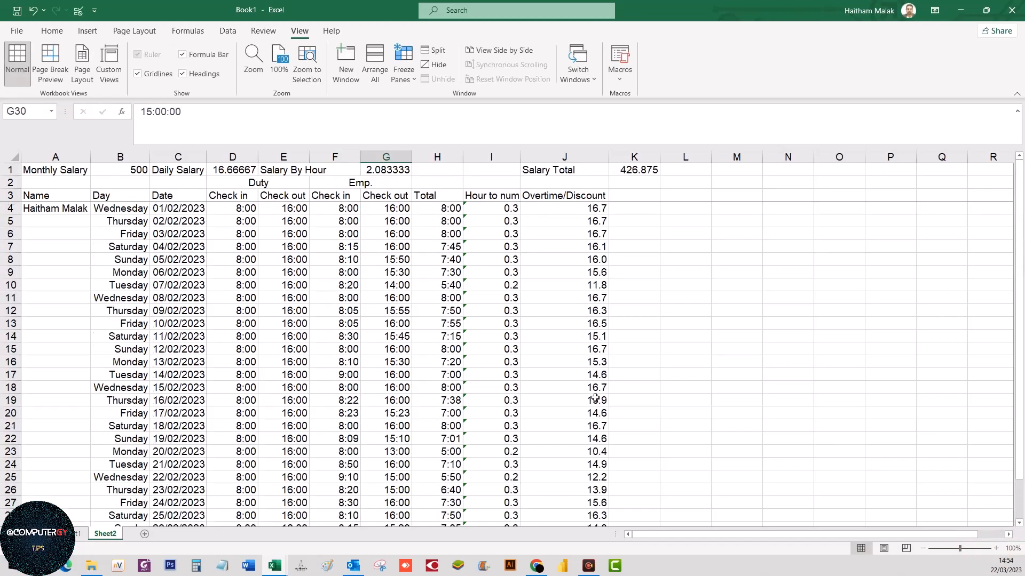
left_click(630, 169)
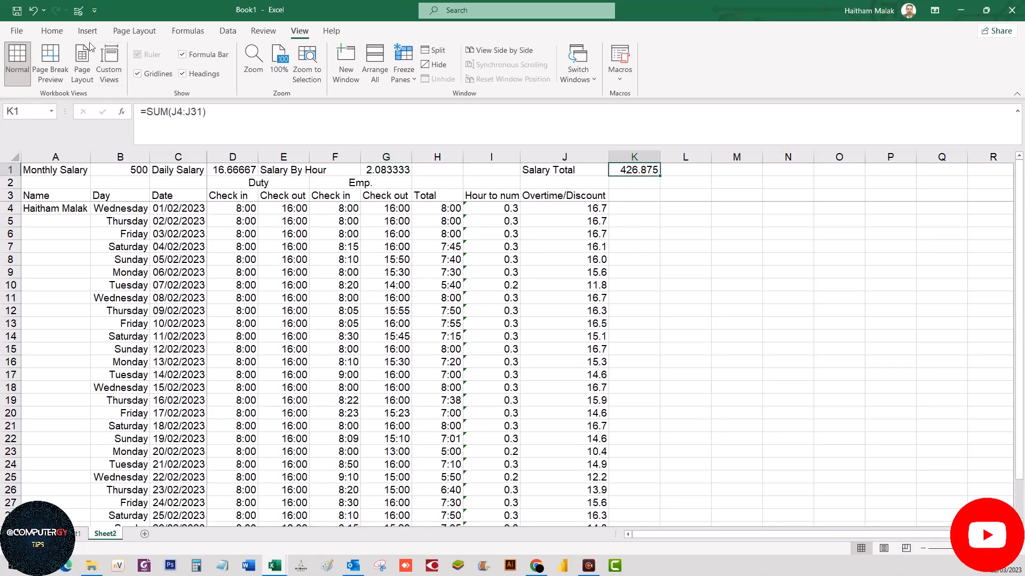
left_click(51, 31)
left_click(188, 74)
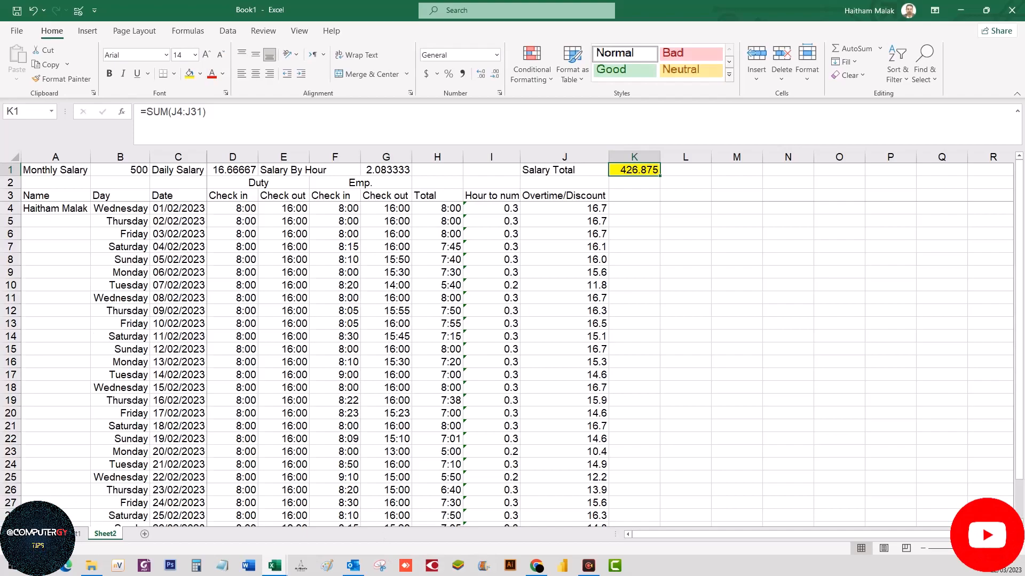
left_click(589, 566)
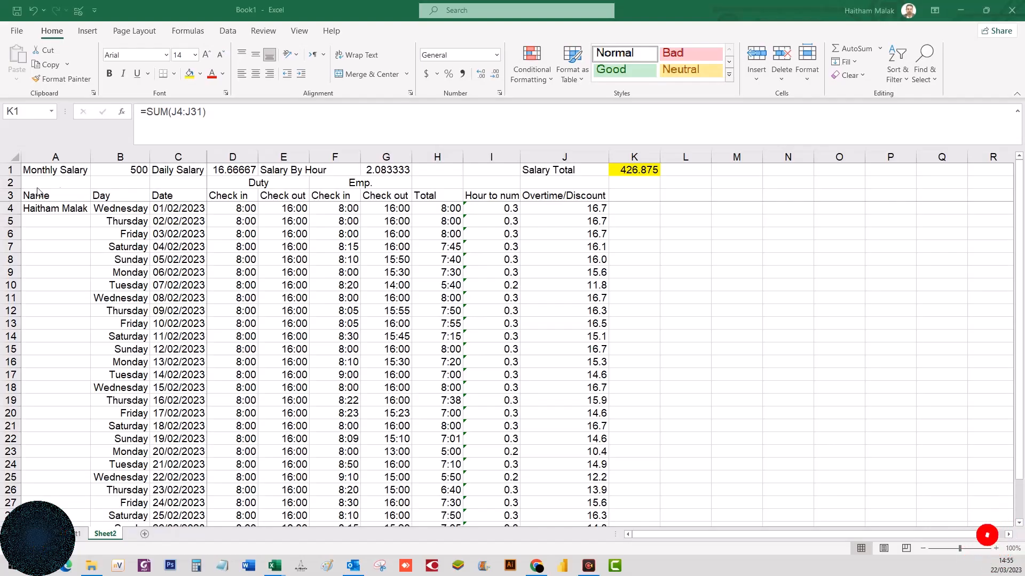
- Format the Monthly Salary label and value in A1:B1 as centered both ways and bold, with all borders
left_click(61, 173)
left_click_drag(72, 171, 120, 171)
left_click(255, 55)
left_click(255, 74)
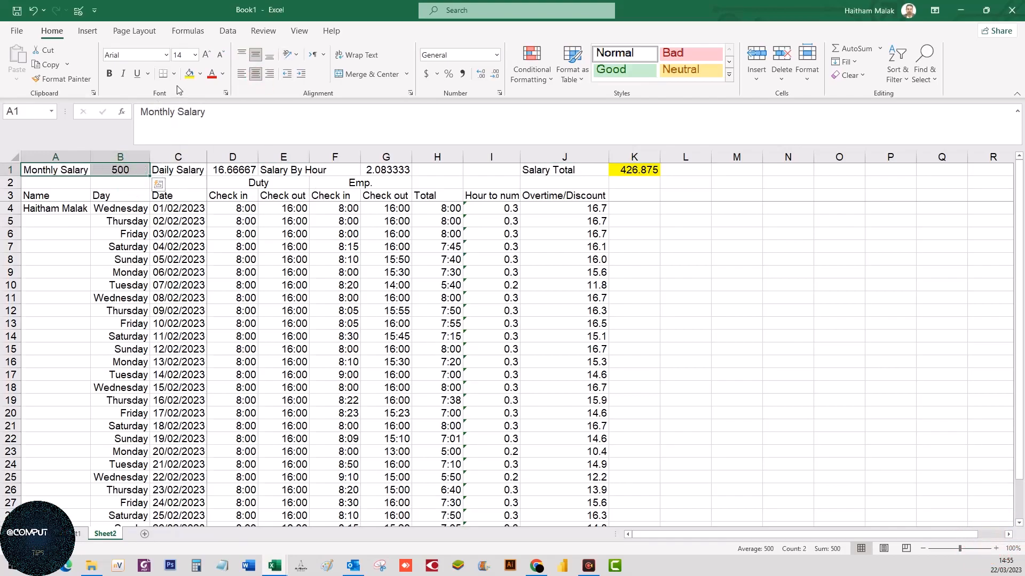
left_click(110, 73)
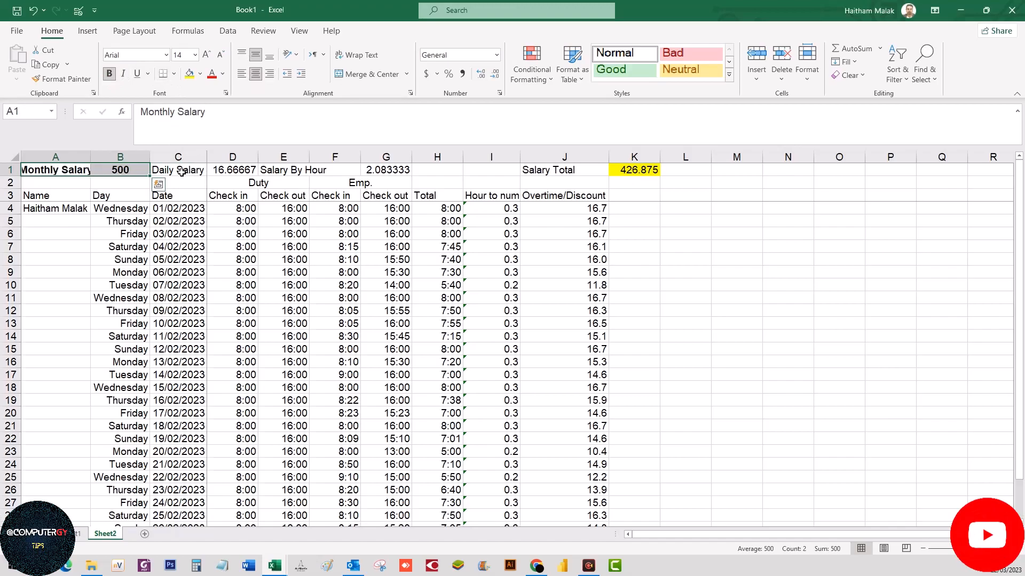
left_click(174, 74)
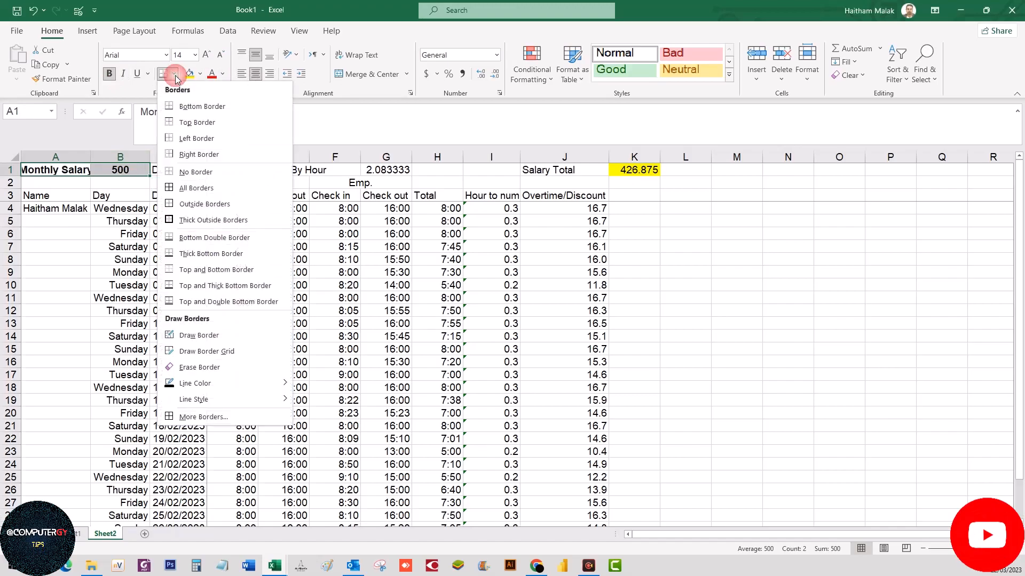
left_click(188, 223)
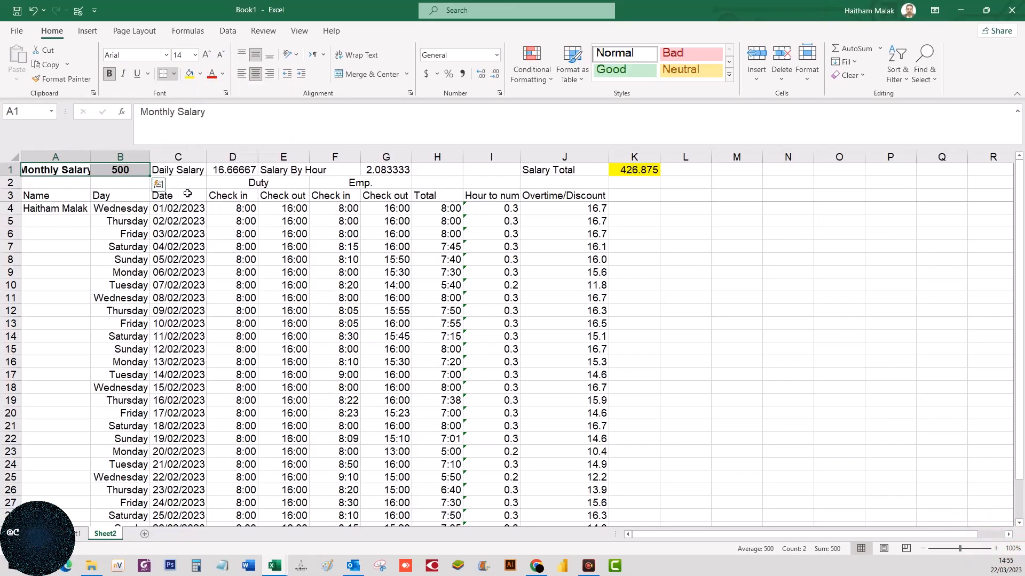
- Apply all borders and bold to the Daily Salary label and value in C1:D1
left_click_drag(178, 170, 235, 169)
left_click(163, 76)
left_click(110, 73)
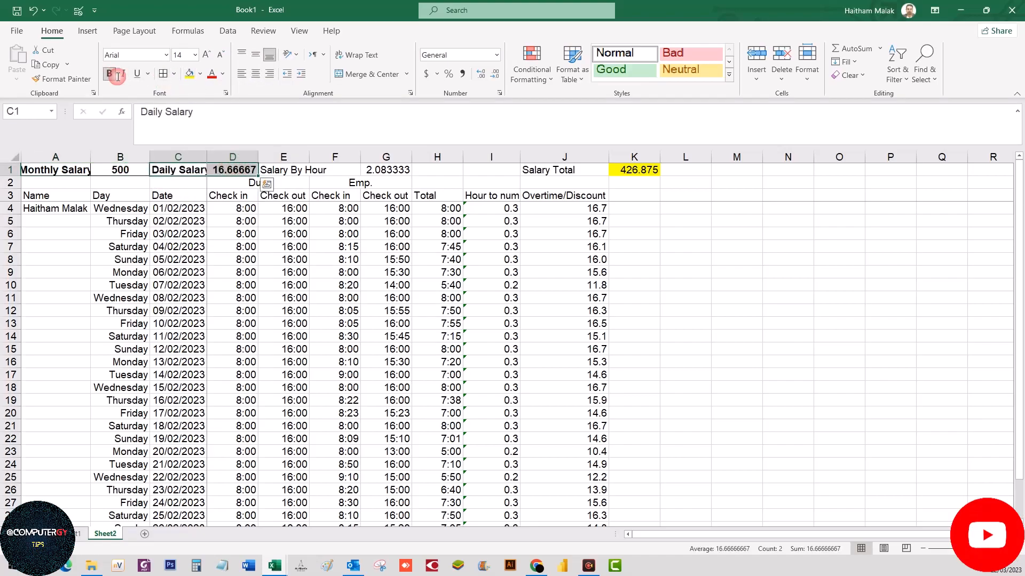
- Make the Salary By Hour label in E1 and its value in G1 bold
left_click(288, 172)
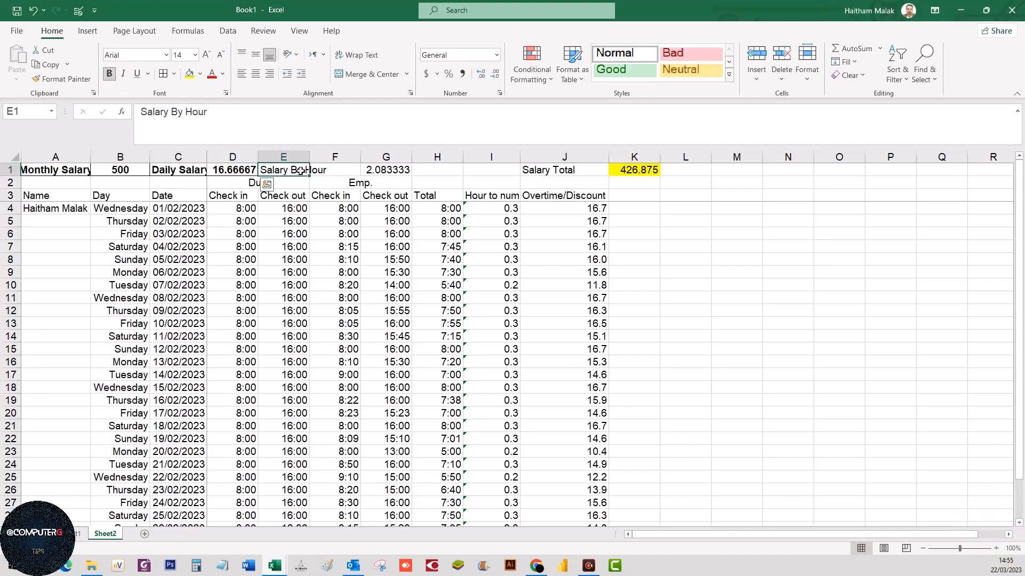
left_click(110, 73)
left_click(382, 173)
left_click(110, 73)
- Move the Salary Total label from J1 to I1 and its value from K1 to J1
left_click(541, 170)
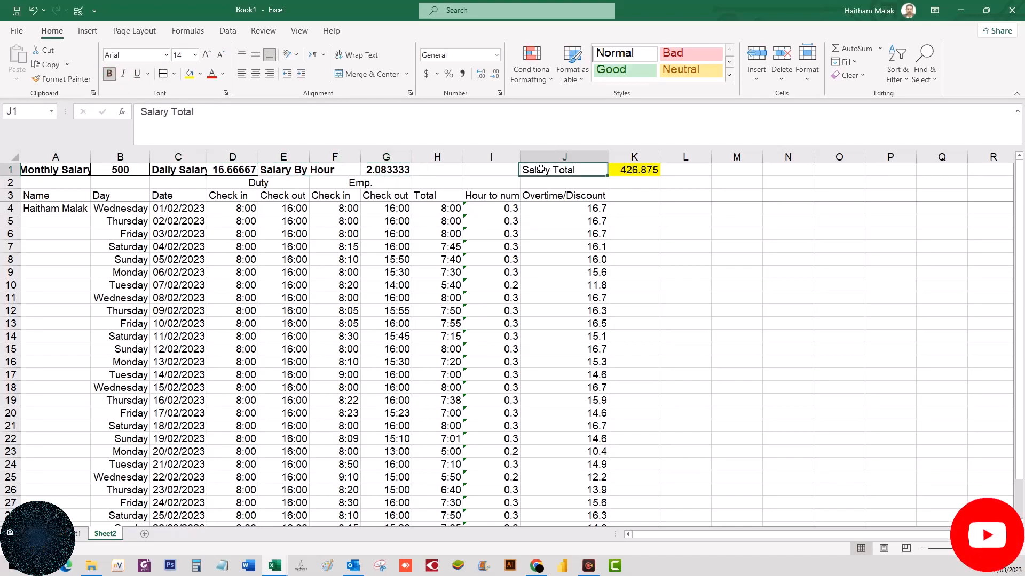
left_click_drag(555, 176, 506, 173)
left_click(642, 171)
left_click_drag(633, 176, 581, 175)
- Center the Salary Total label and value in I1:J1 horizontally and vertically and make them bold
left_click_drag(491, 170, 561, 170)
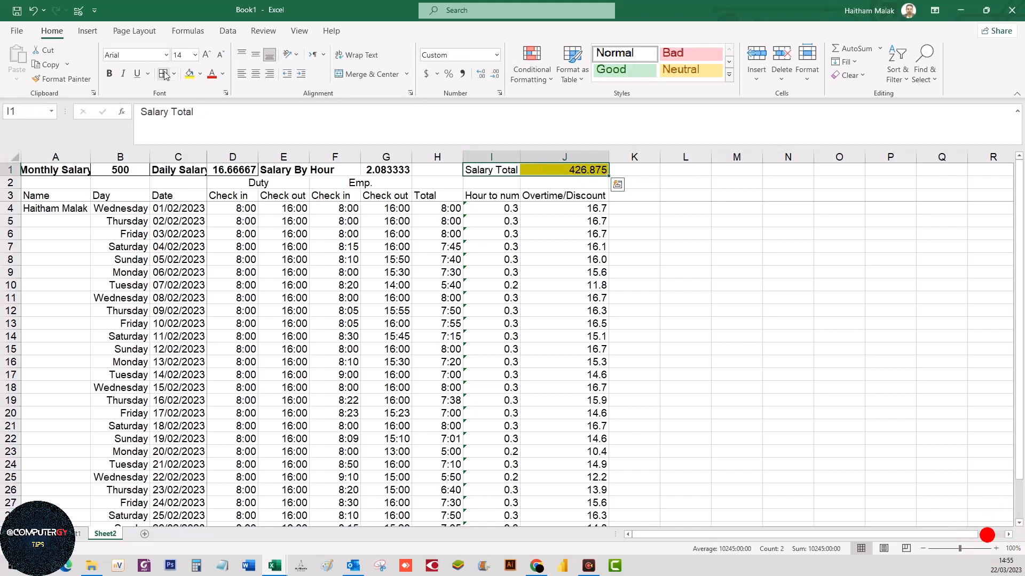
left_click(255, 74)
left_click(255, 53)
left_click(110, 74)
- Make the column headers in A3:J3 bold and center them horizontally and vertically
left_click_drag(53, 192, 566, 195)
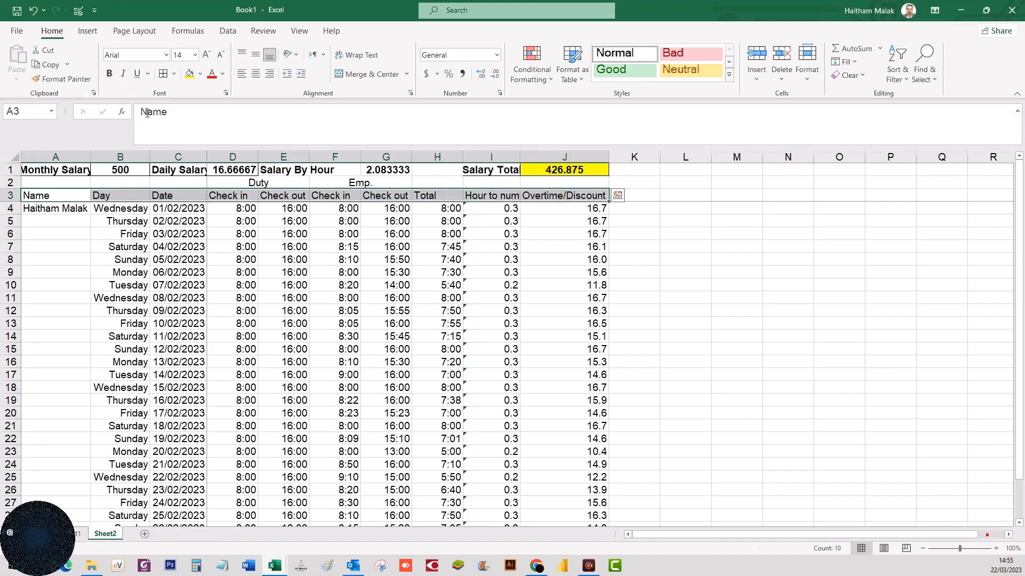
left_click(110, 73)
left_click(255, 73)
left_click(255, 56)
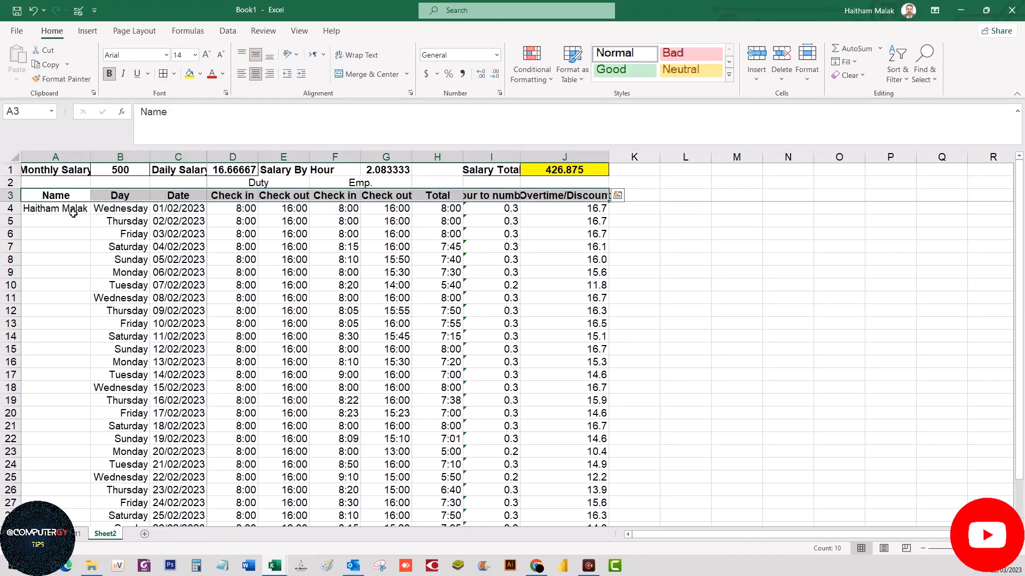
- Merge the employee name cells A4:A31 and rotate their text to 90 degrees
left_click_drag(55, 208, 61, 491)
scroll(93, 376, "up", 2)
right_click(64, 273)
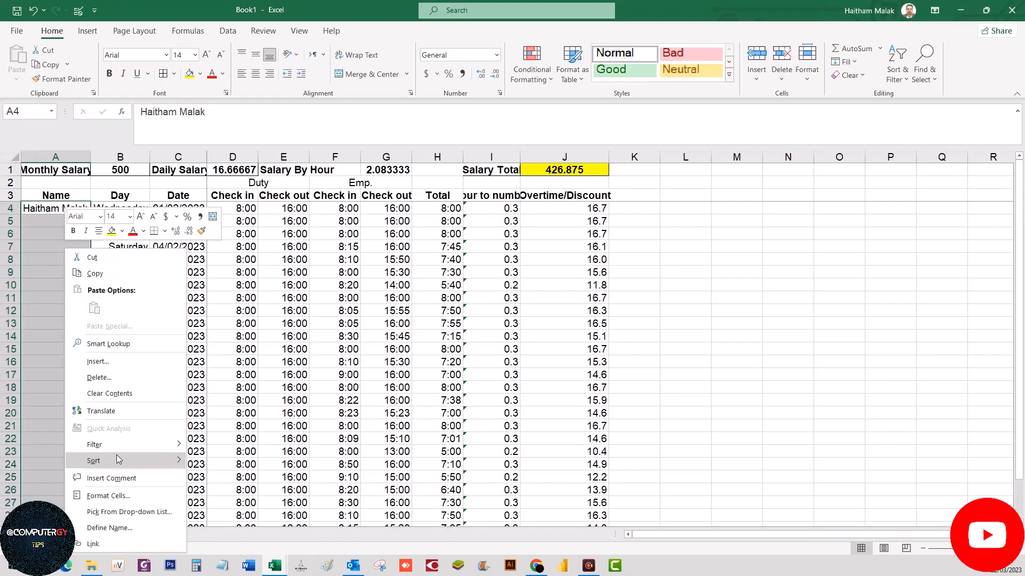
left_click(107, 492)
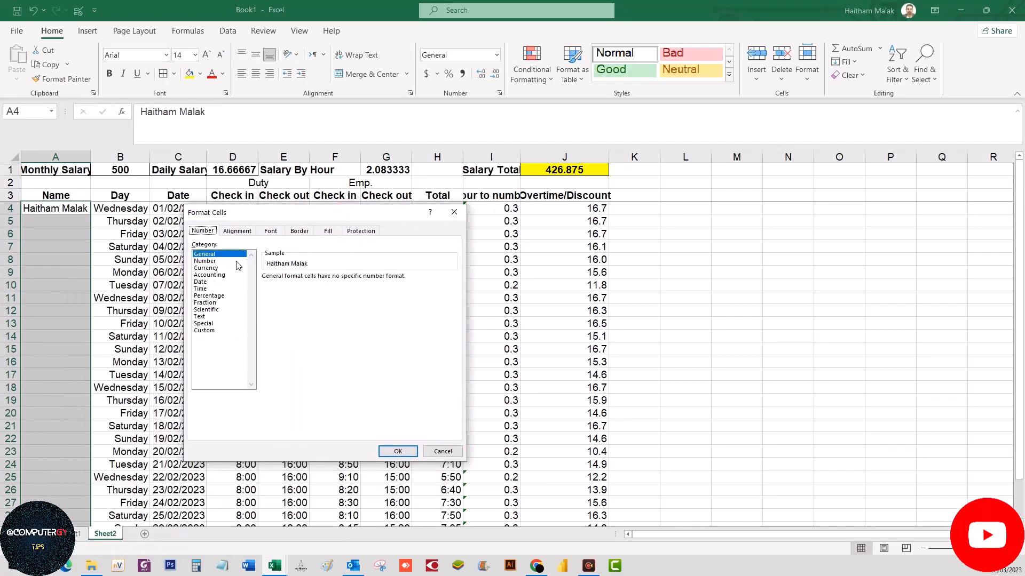
left_click(233, 231)
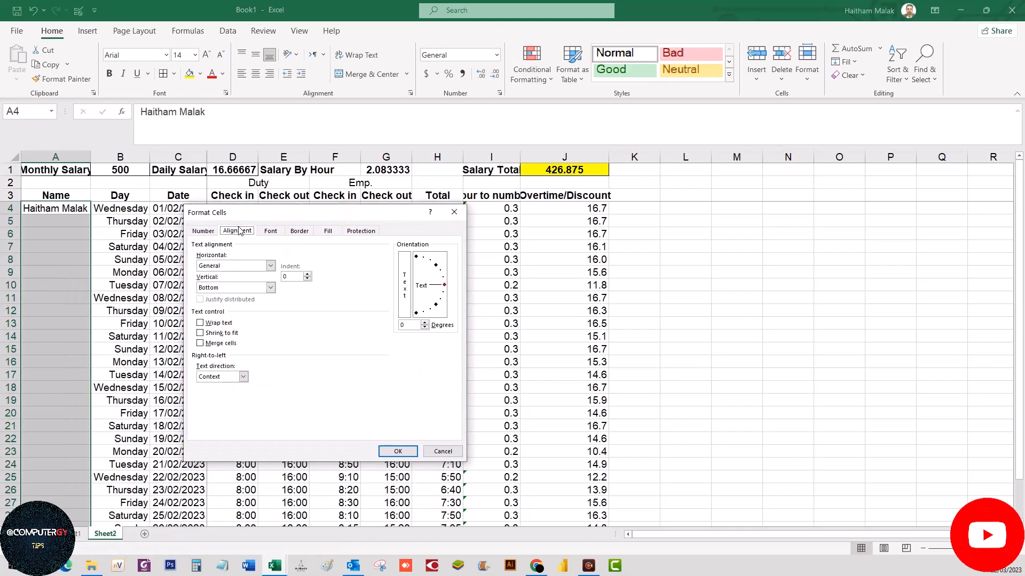
left_click(220, 344)
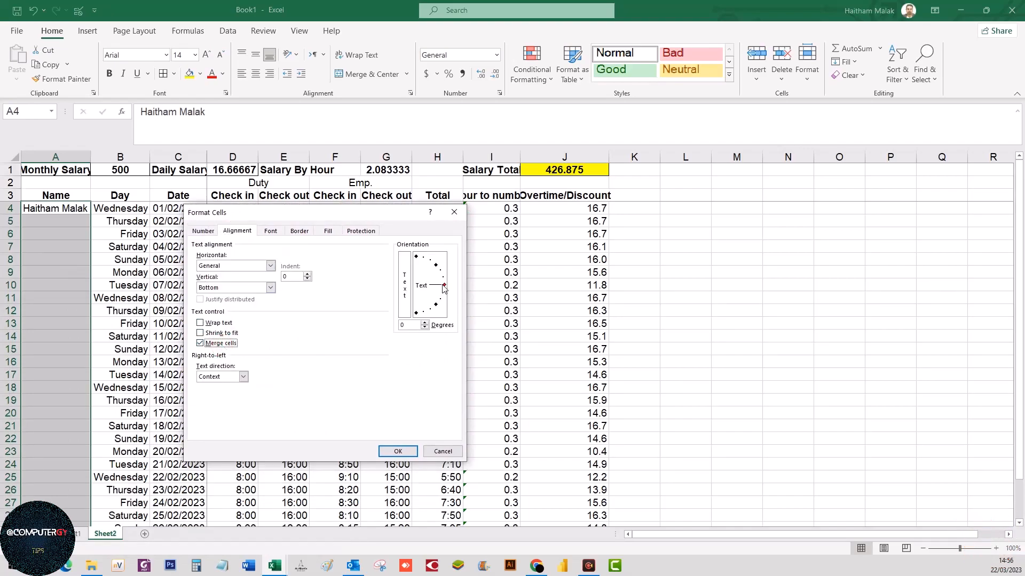
left_click_drag(448, 287, 421, 267)
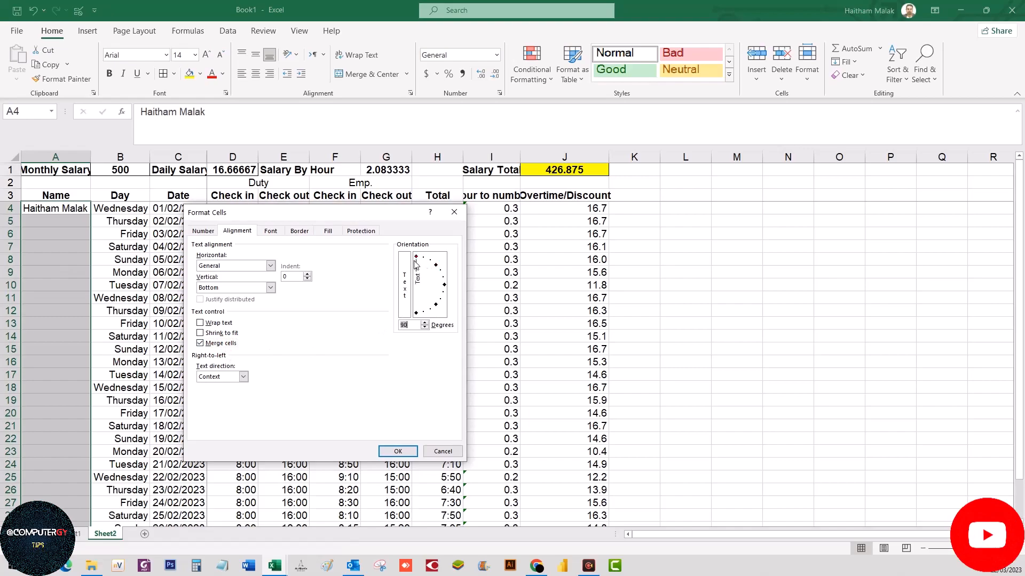
left_click(399, 452)
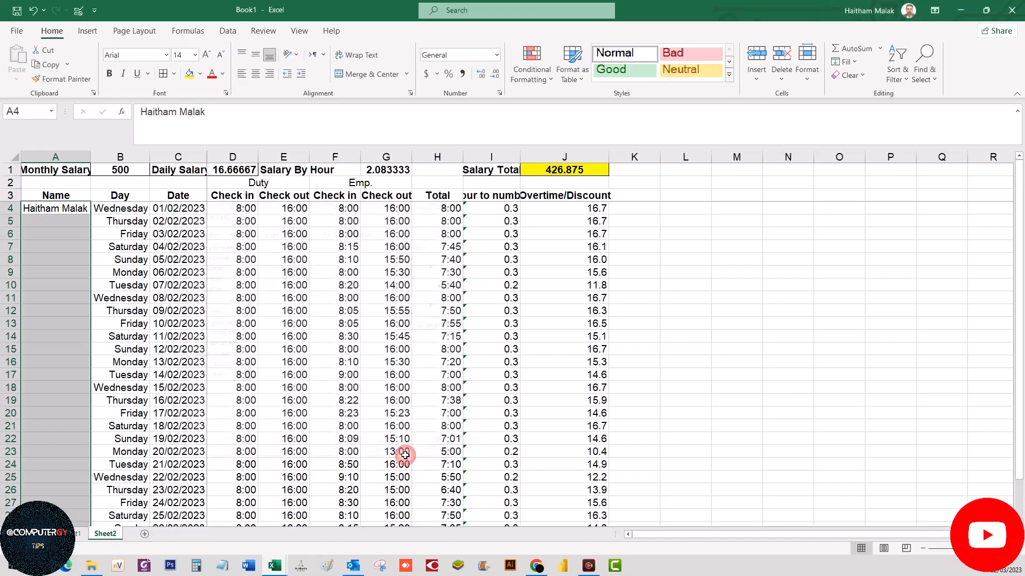
- Change the merged employee name cell's orientation to vertically stacked text
right_click(61, 262)
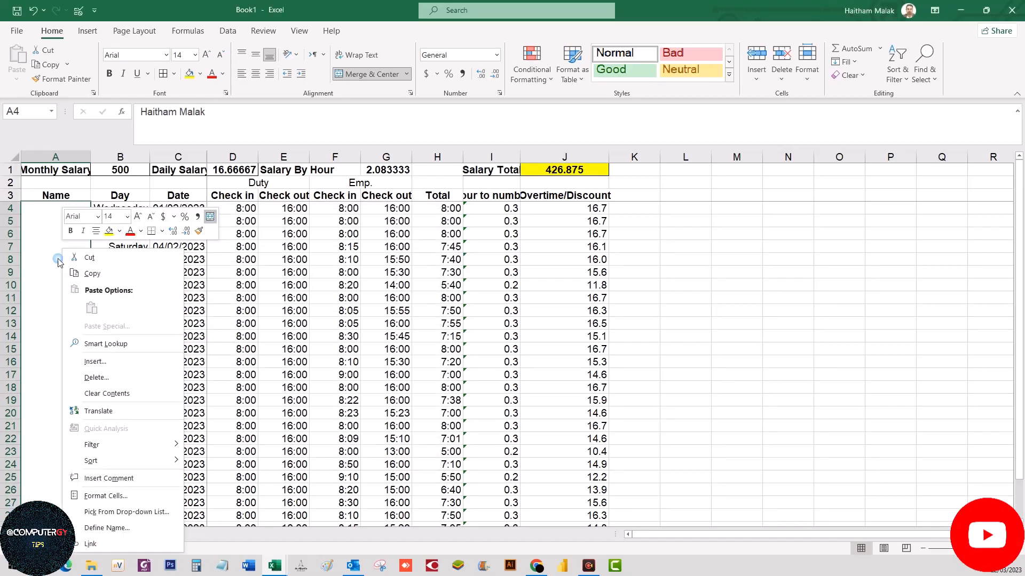
left_click(144, 495)
left_click_drag(190, 308, 376, 262)
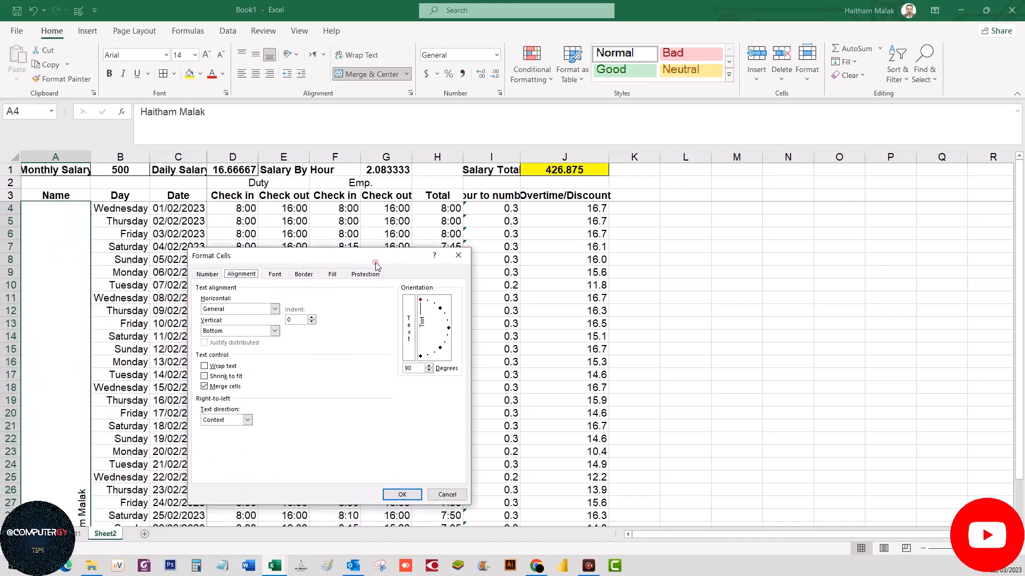
left_click(410, 337)
left_click(402, 495)
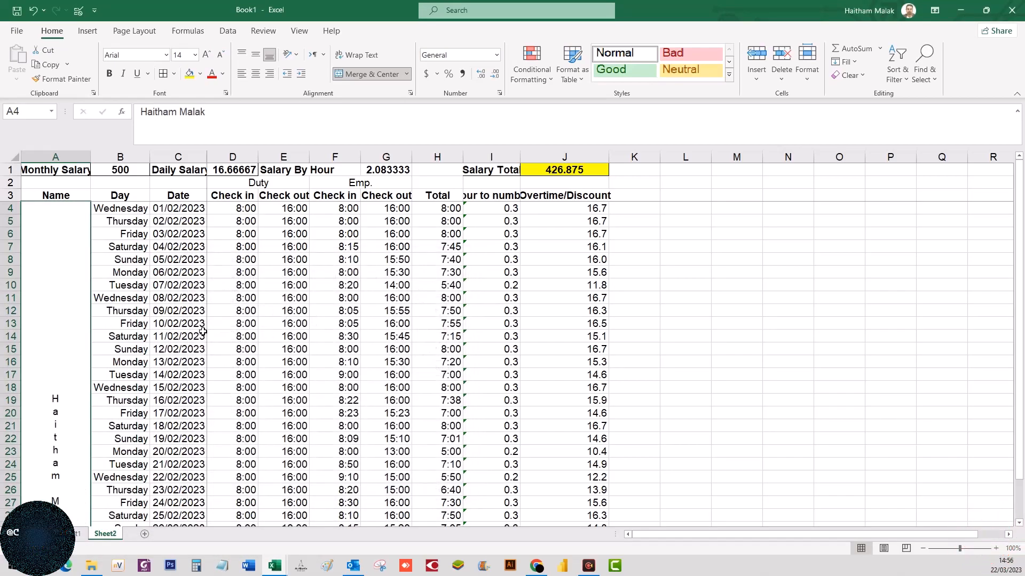
- Apply all borders to the attendance table A3:J31, including its header row
mouse_move(58, 195)
left_mouse_down()
mouse_move(561, 214)
mouse_move(562, 248)
left_mouse_up()
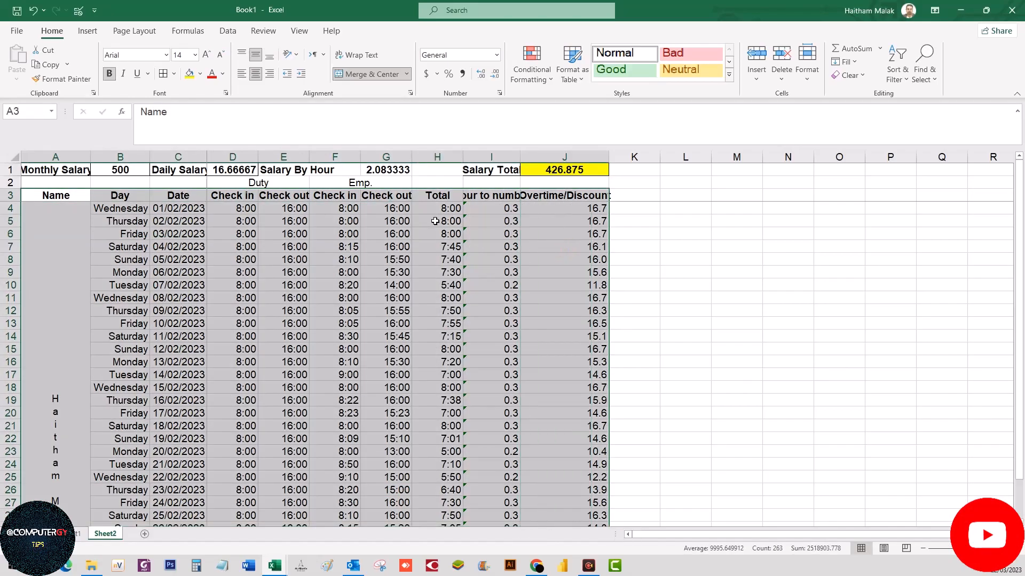
left_click(164, 75)
left_click(389, 199)
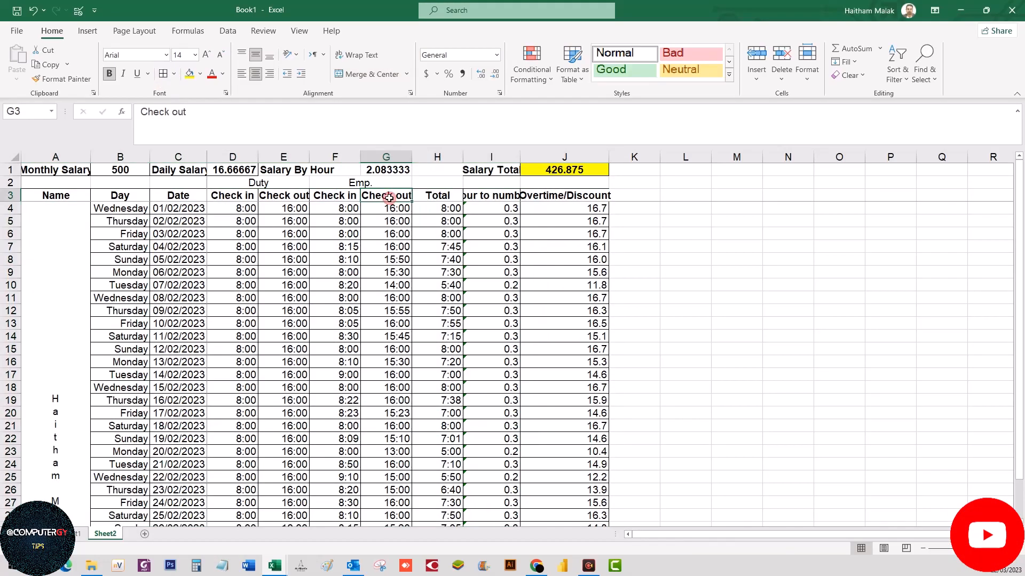
- Autofit the widths of columns G, H and I to their contents
double_click(410, 156)
double_click(481, 157)
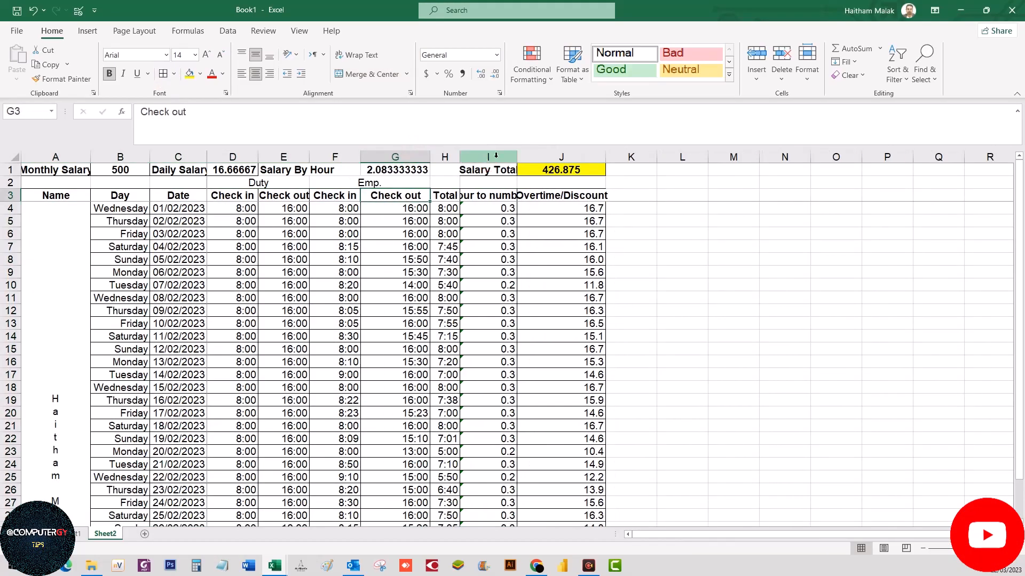
double_click(514, 154)
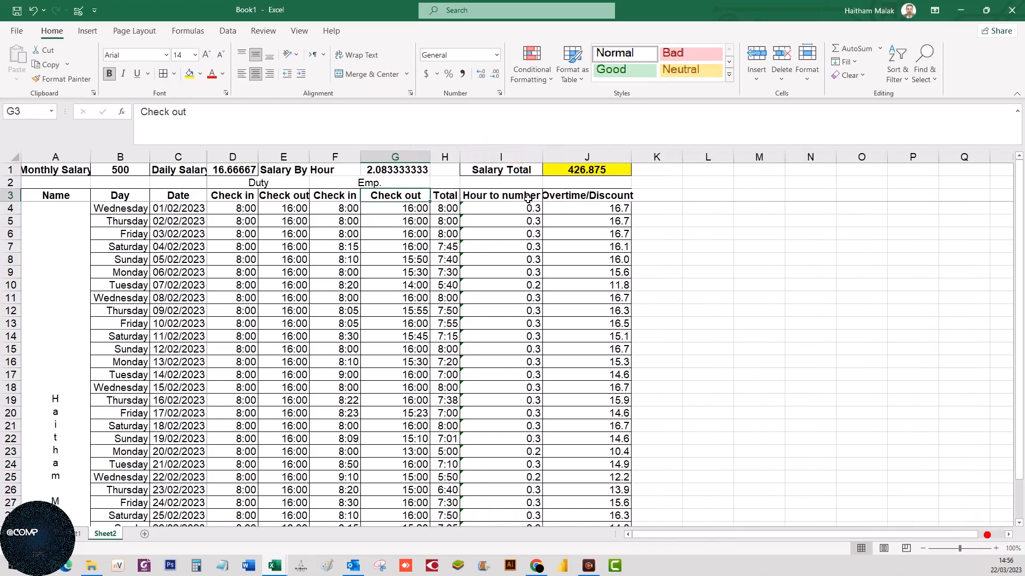
- Wrap the text in the "Hour to number" and "Overtime/Discount" headers, I3:J3, and narrow columns I and J
left_click_drag(512, 196, 570, 196)
left_click(364, 57)
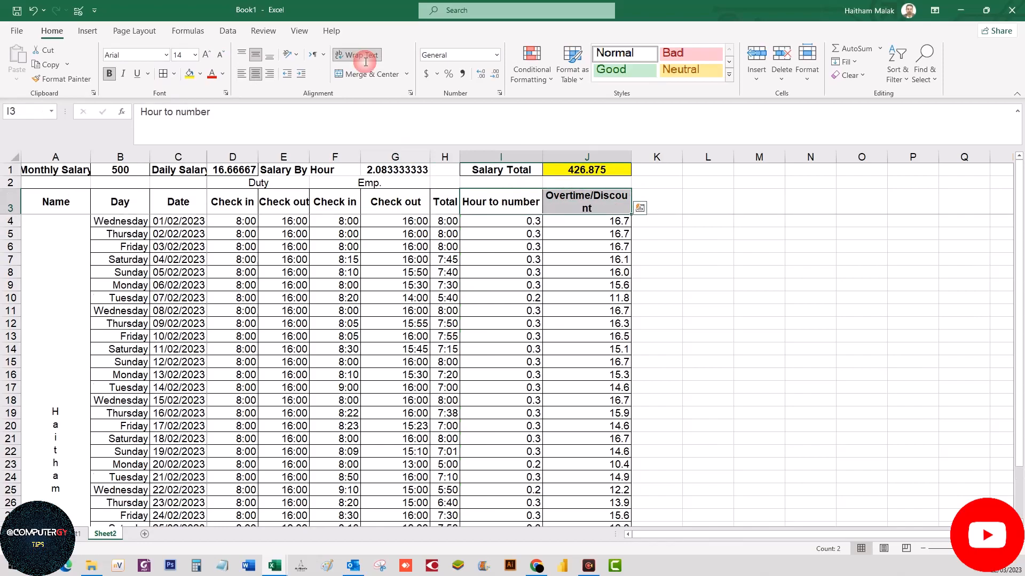
left_click_drag(542, 156, 527, 157)
left_click_drag(615, 156, 592, 157)
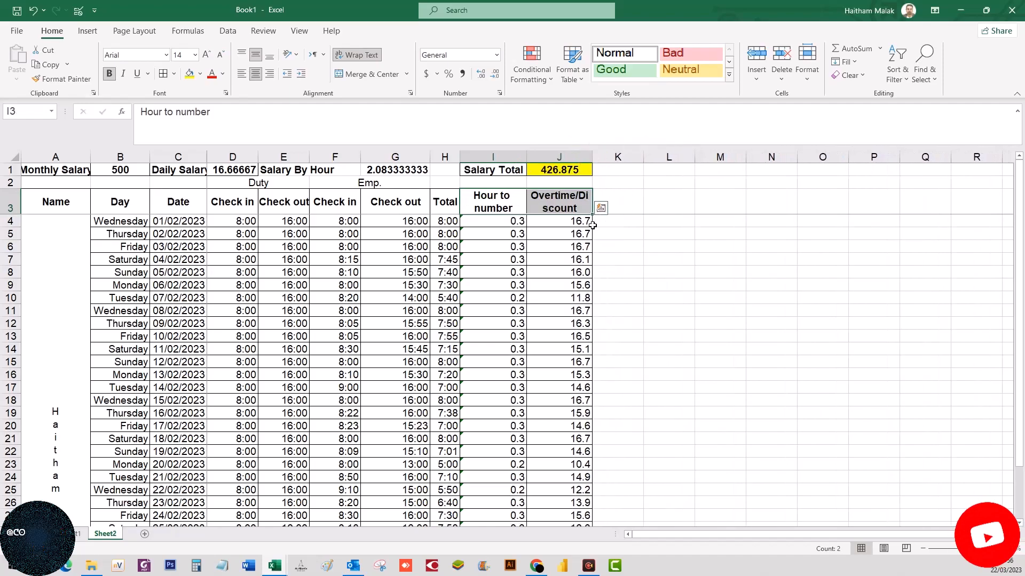
- Insert a line break after "Overtime/" in header cell J3 so "Discount" starts on a second line
double_click(583, 195)
key("Left")
key("alt+Return")
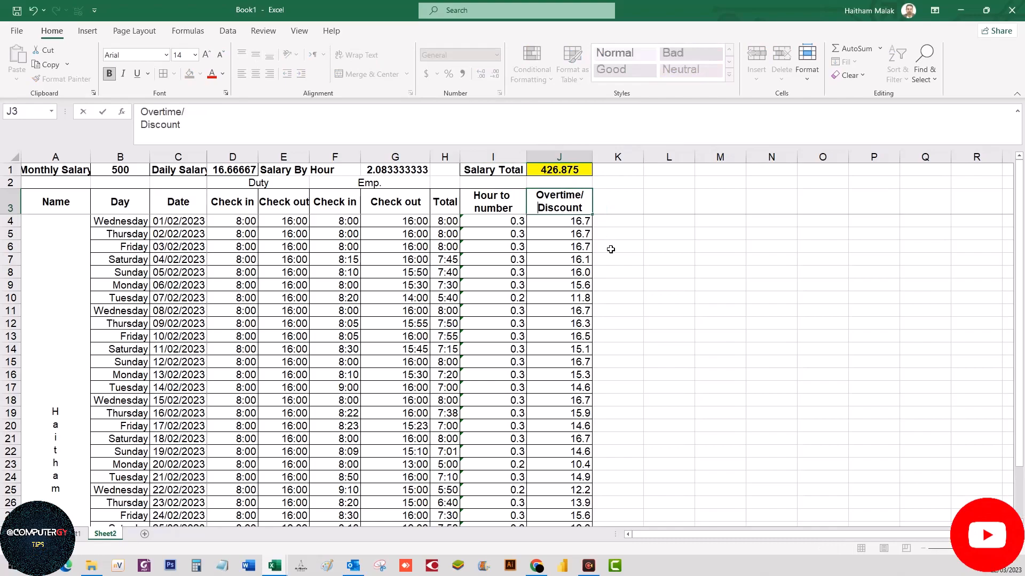
left_click(280, 205)
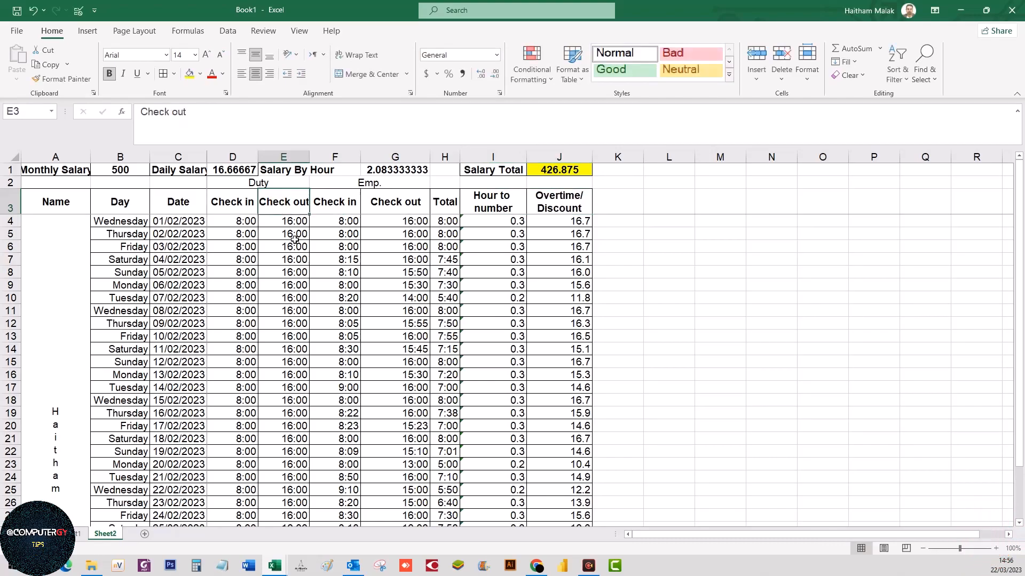
left_click(186, 234)
scroll(464, 344, "down", 4)
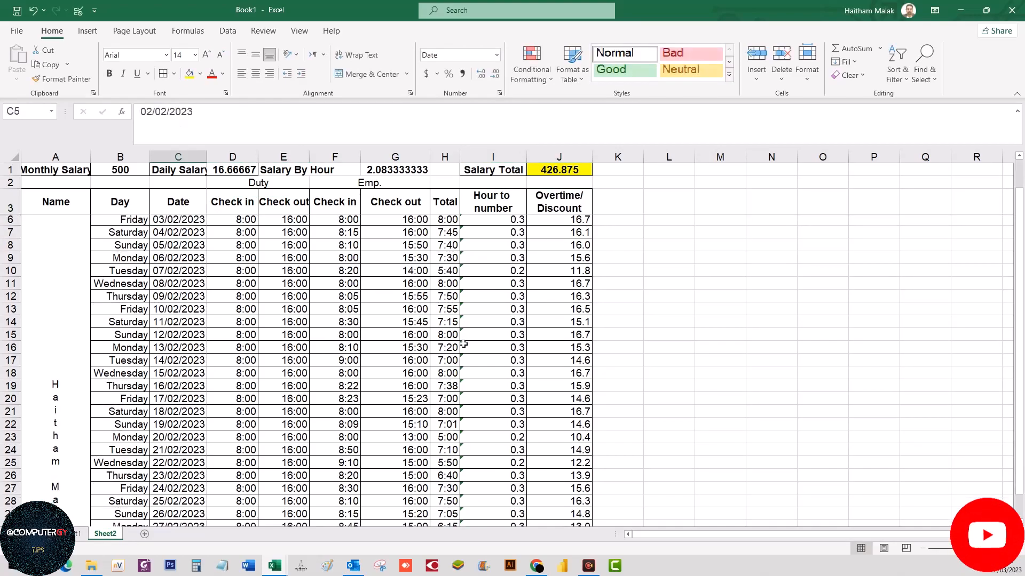
scroll(464, 345, "down", 2)
scroll(464, 344, "up", 5)
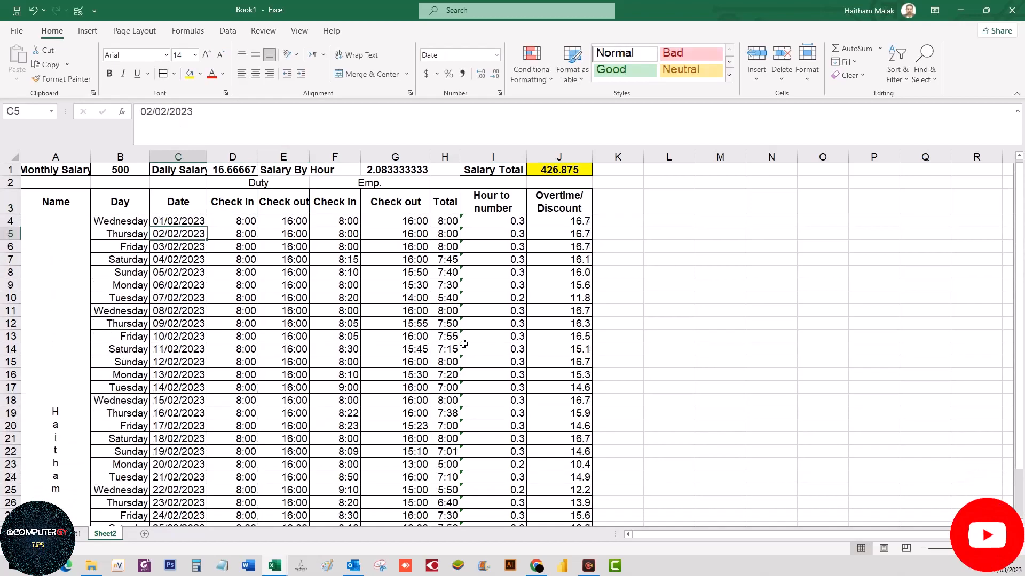
left_click(240, 243)
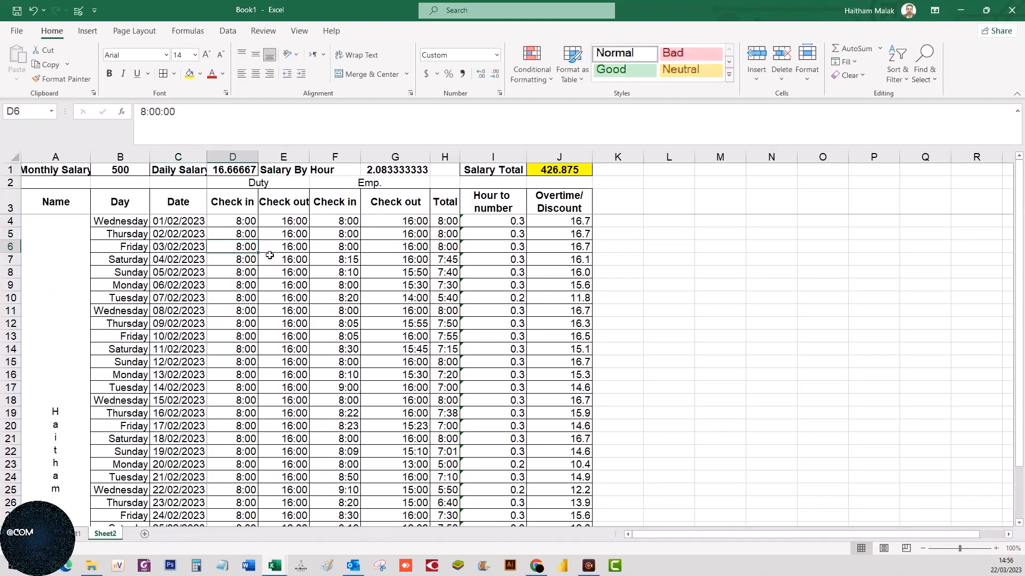